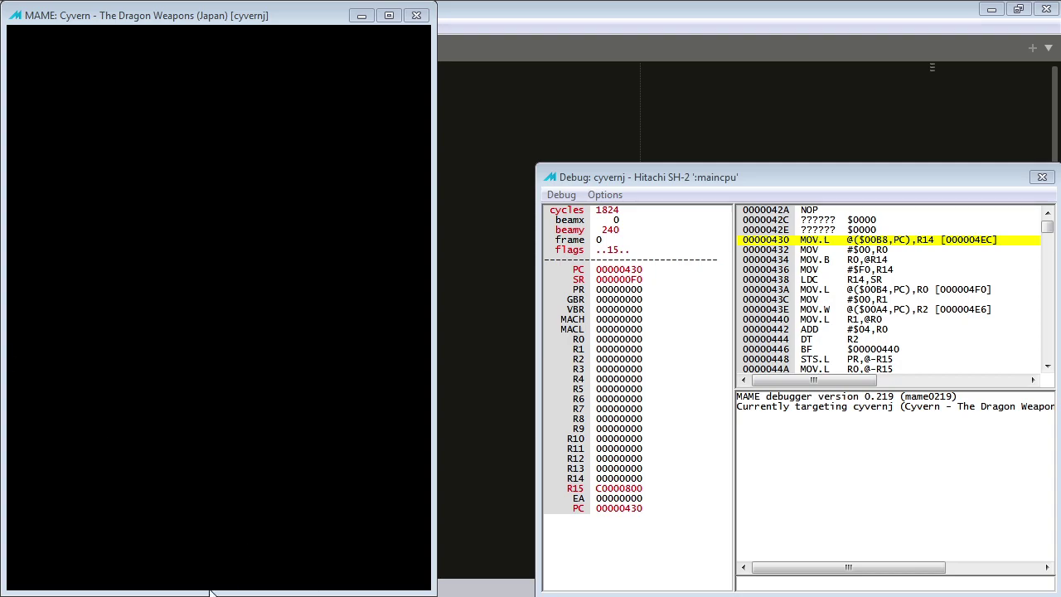
Step: Enlarge the debugger window up to the edge of the game window and run the game with the g command
{"action": "left_click", "coordinate": [870, 465]}
{"action": "left_click_drag", "start_coordinate": [535, 166], "coordinate": [439, 222]}
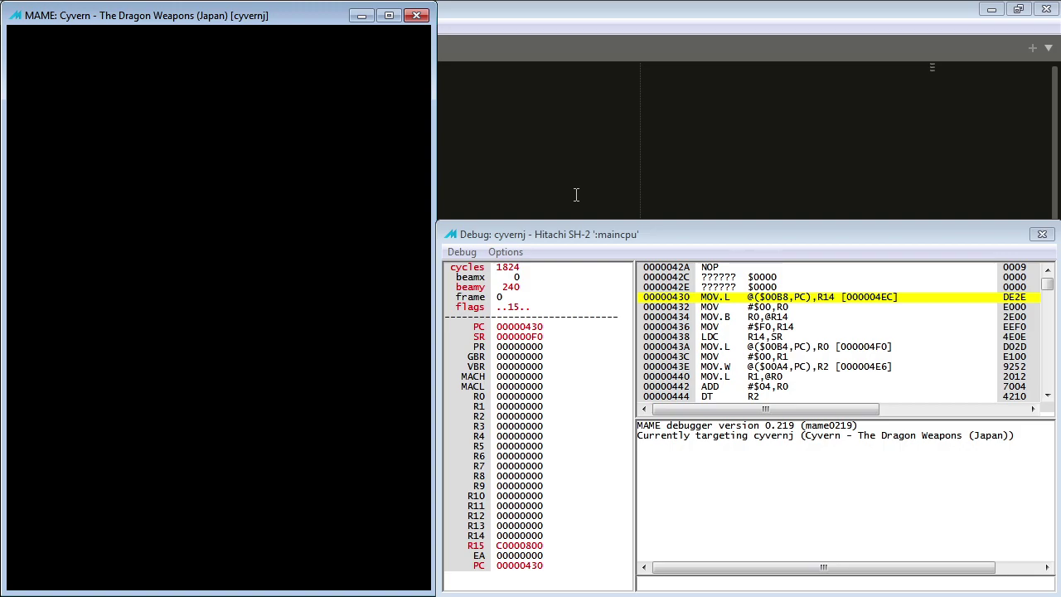
{"action": "left_click", "coordinate": [726, 584]}
{"action": "type", "text": "g"}
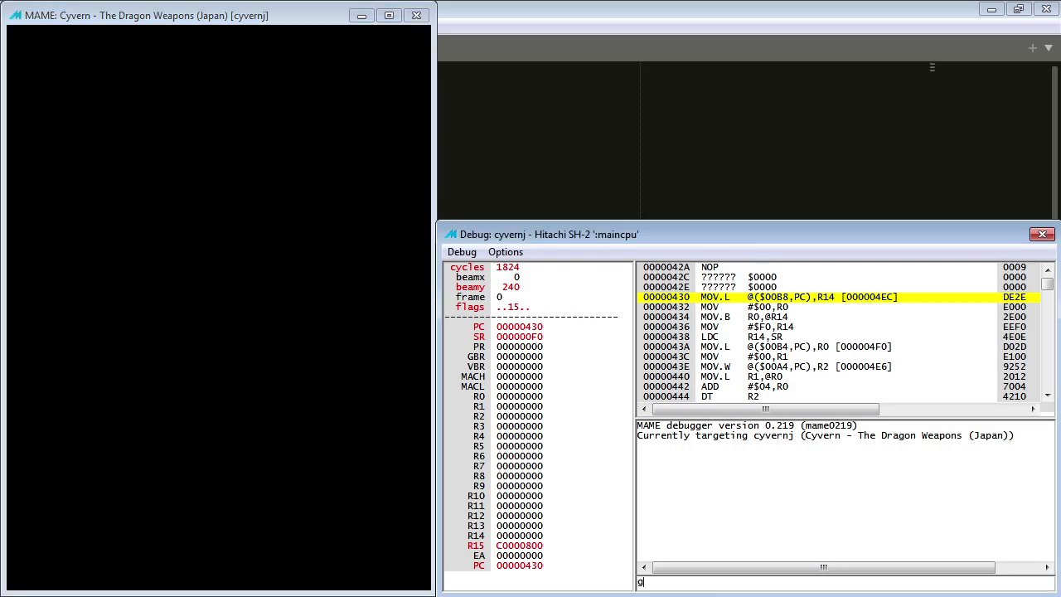
{"action": "key", "text": "Return"}
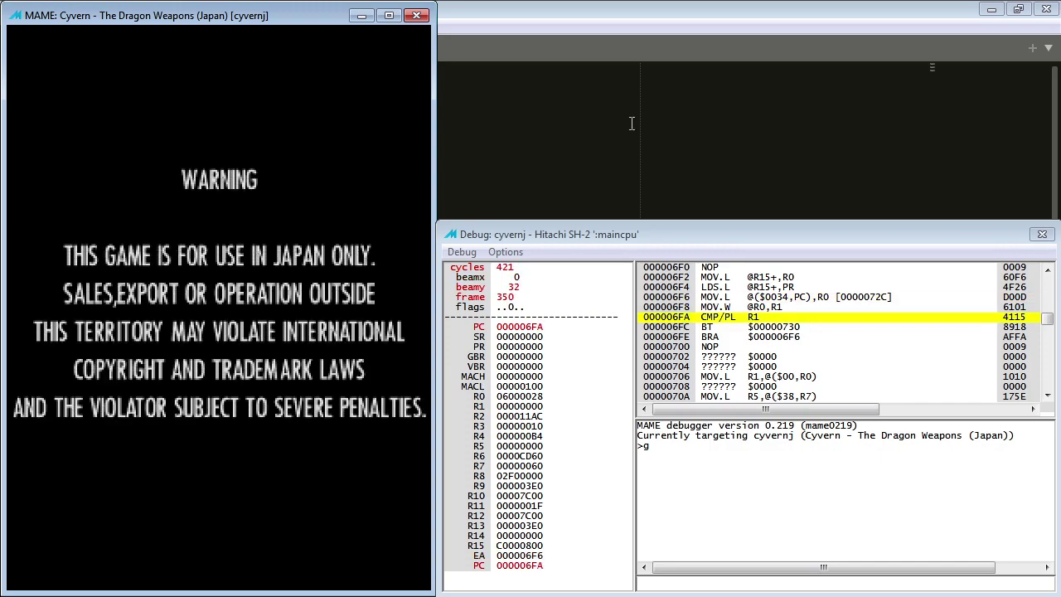
Step: Load the saved state, insert a coin and start a one-player game with the Altair dragon
{"action": "key", "text": "shift+F7"}
{"action": "key", "text": "Return"}
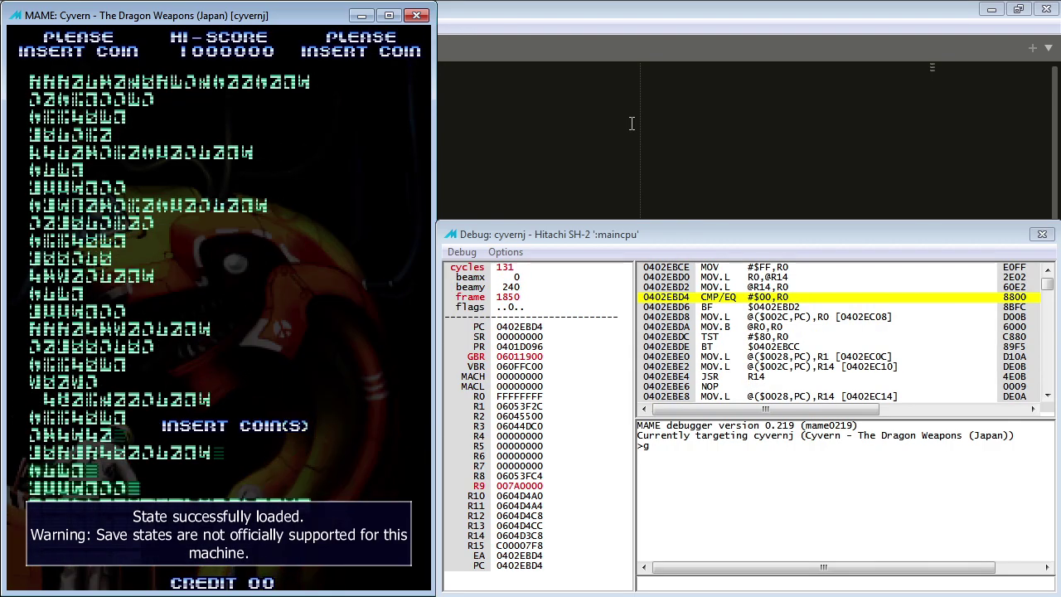
{"action": "key", "text": "5"}
{"action": "key", "text": "1"}
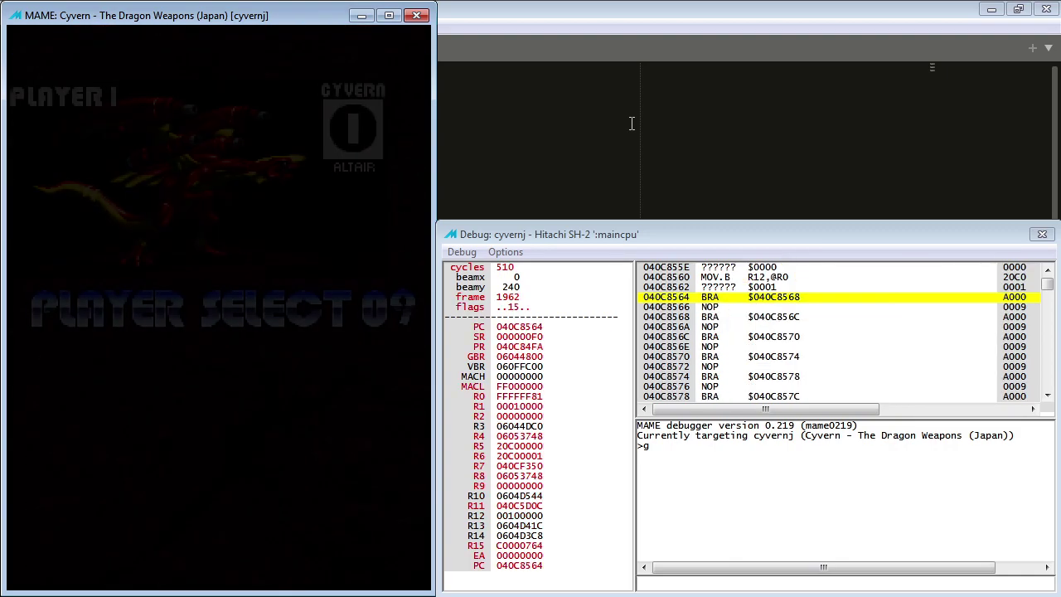
{"action": "key", "text": "ctrl"}
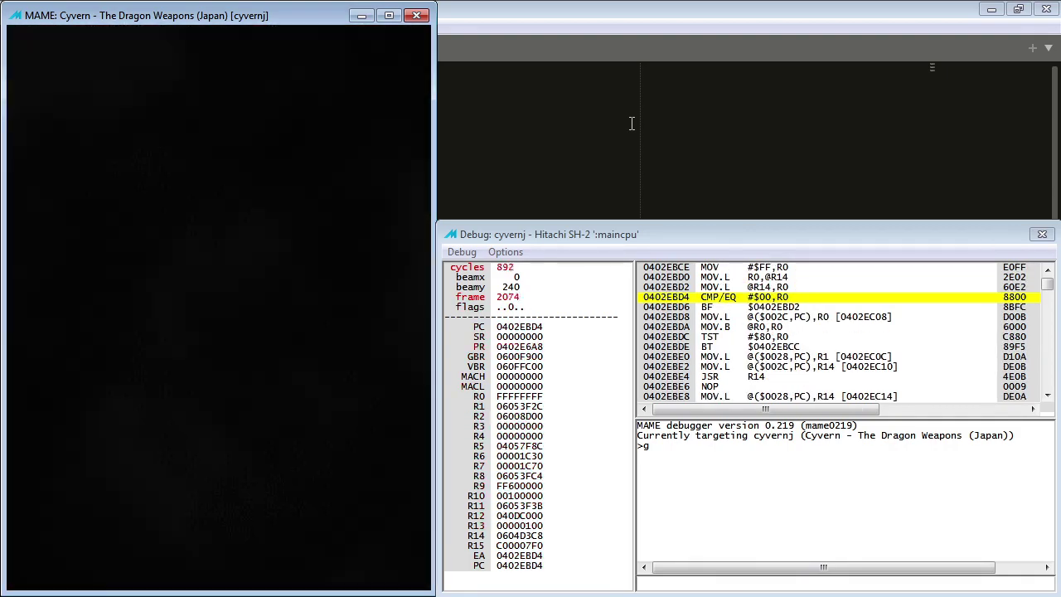
Step: Break into the debugger during Stage 1, focus it on maincpu and initialize a cheat search with cheatinit uw
{"action": "key", "text": "grave"}
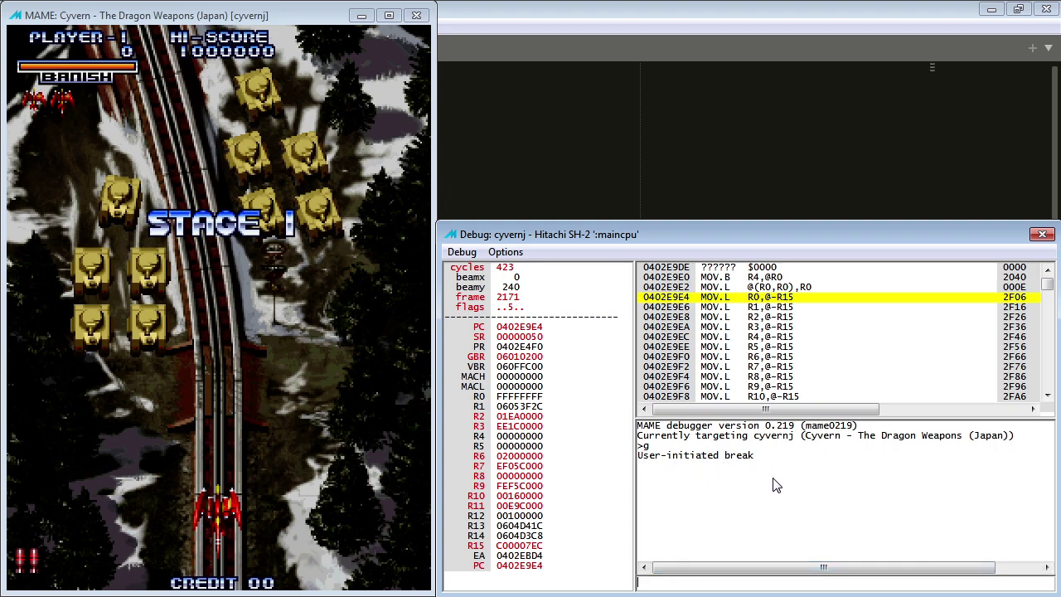
{"action": "type", "text": "ch"}
{"action": "key", "text": "BackSpace"}
{"action": "key", "text": "BackSpace"}
{"action": "type", "text": "focus maincpu"}
{"action": "key", "text": "Return"}
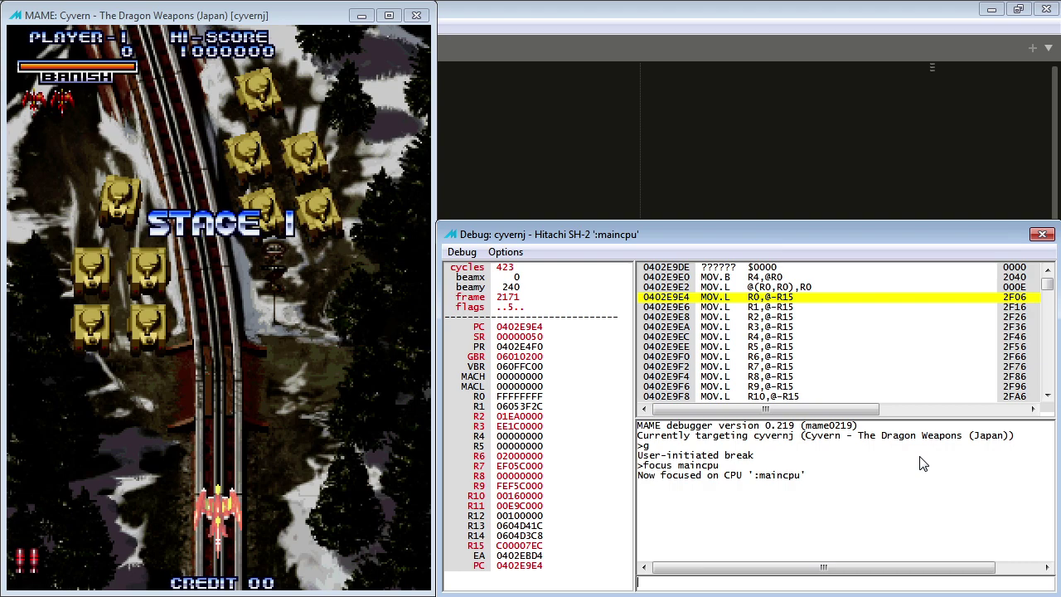
{"action": "type", "text": "cheatinit uw"}
{"action": "key", "text": "Return"}
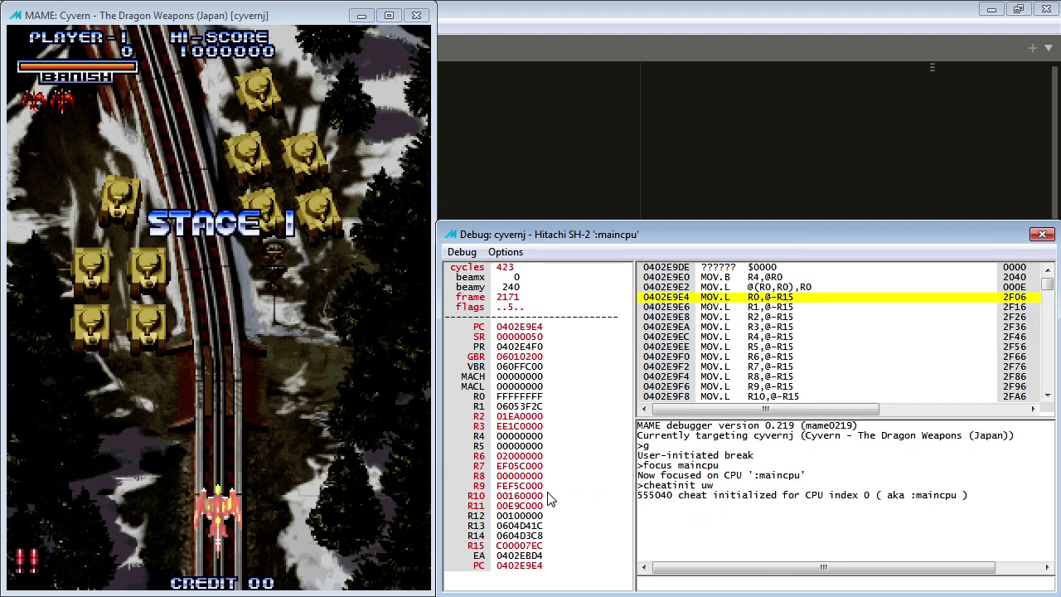
Step: Run the game briefly with the ship kept still, break again and filter for unchanged values with cheatnext eq
{"action": "type", "text": "g"}
{"action": "key", "text": "Return"}
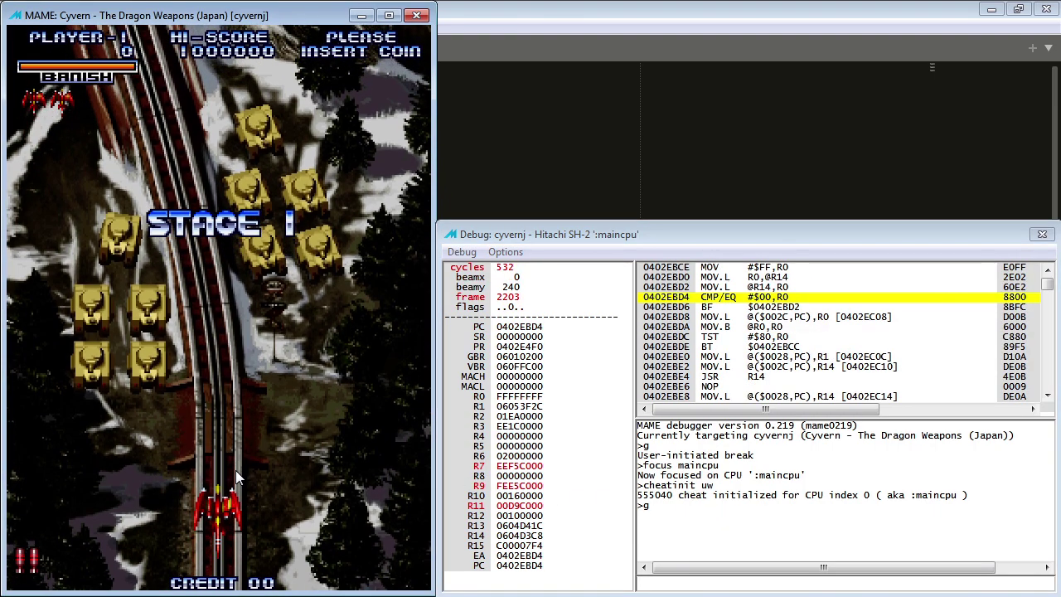
{"action": "key", "text": "grave"}
{"action": "key", "text": "Up"}
{"action": "key", "text": "Up"}
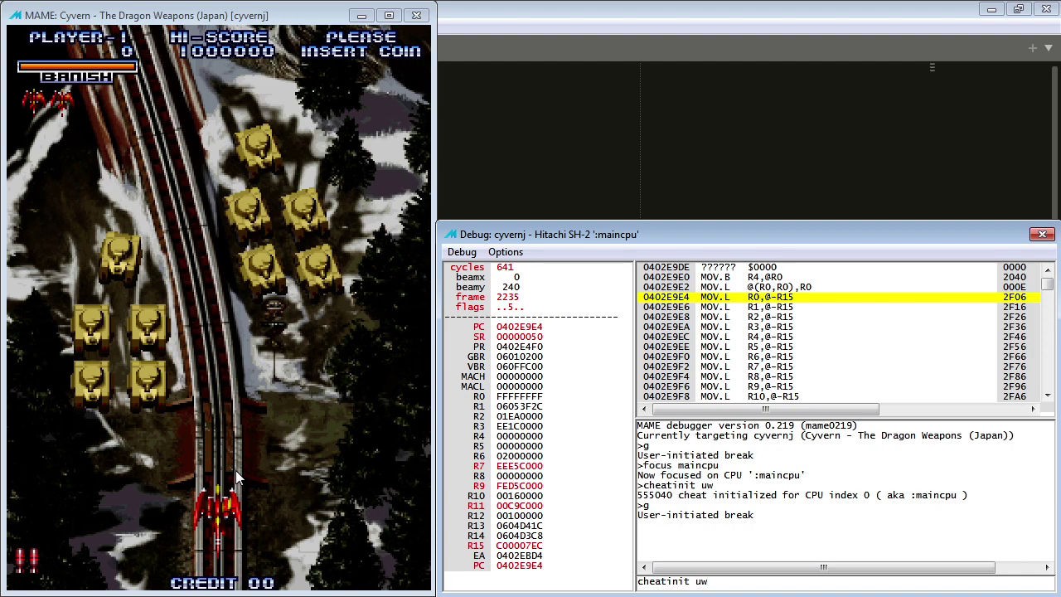
{"action": "key", "text": "Escape"}
{"action": "type", "text": "cheatnext eq"}
{"action": "key", "text": "Return"}
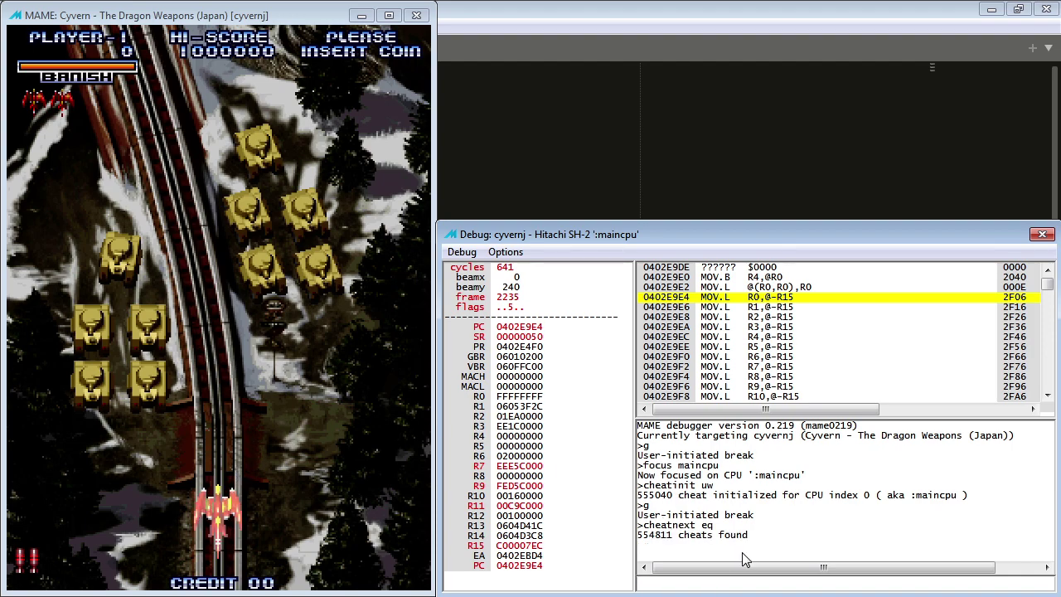
Step: Resume the game, move the ship right, break and filter for decreased values with cheatnext de
{"action": "type", "text": "g"}
{"action": "key", "text": "Return"}
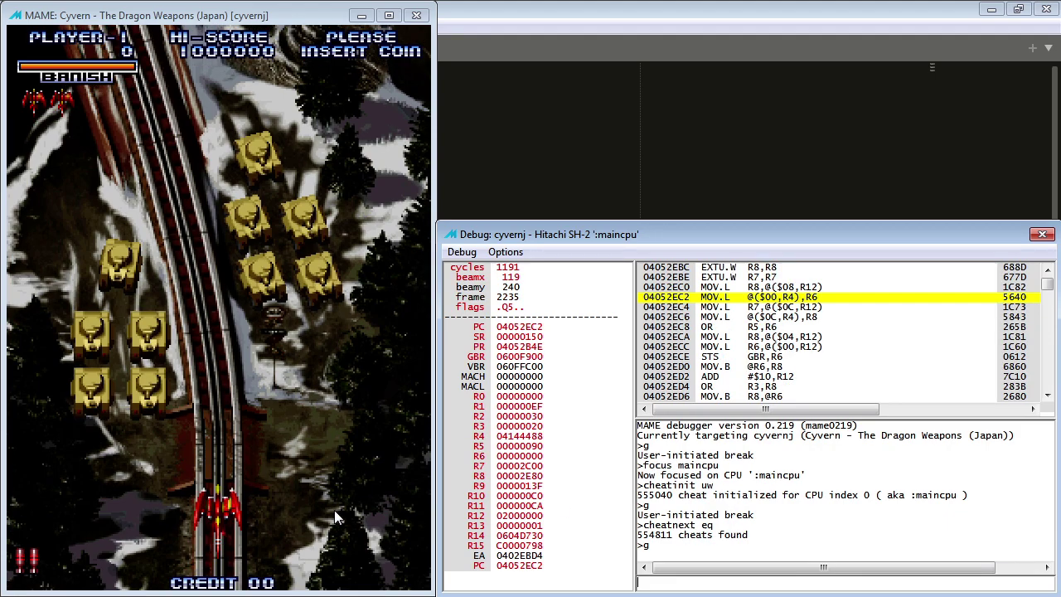
{"action": "key", "text": "grave"}
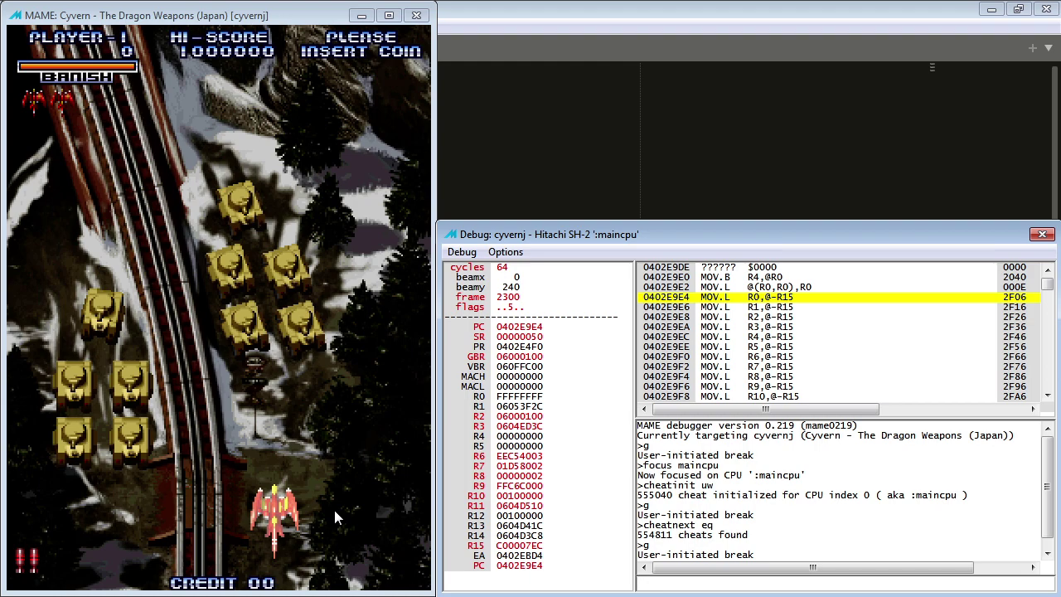
{"action": "key", "text": "Up"}
{"action": "key", "text": "Up"}
{"action": "key", "text": "BackSpace"}
{"action": "key", "text": "BackSpace"}
{"action": "type", "text": "de"}
{"action": "key", "text": "Return"}
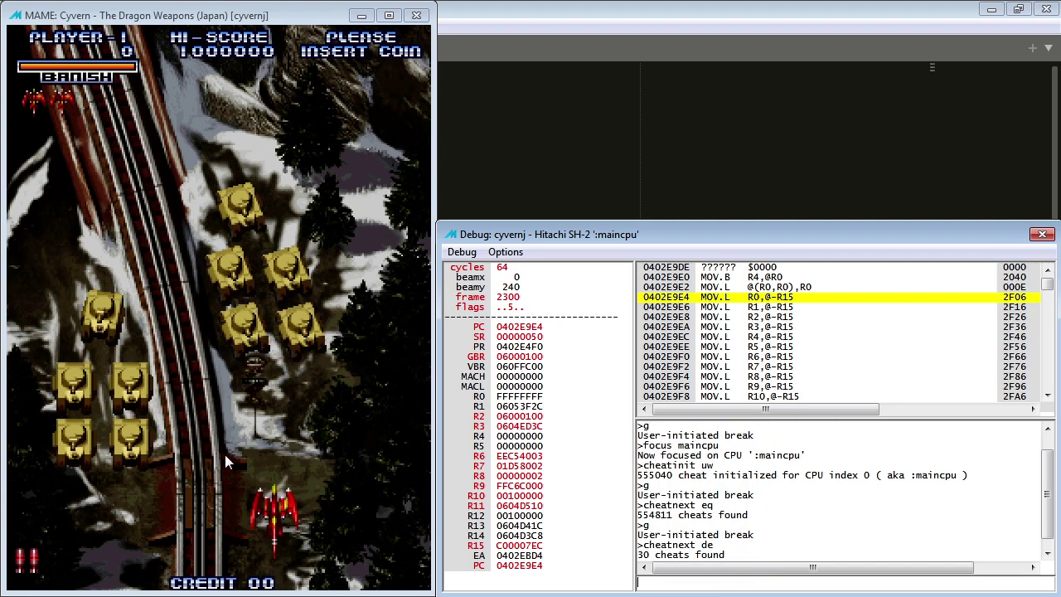
Step: Resume the game without moving the ship, break and filter the remaining candidates with cheatnext eq
{"action": "type", "text": "g"}
{"action": "key", "text": "Return"}
{"action": "key", "text": "grave"}
{"action": "type", "text": "g"}
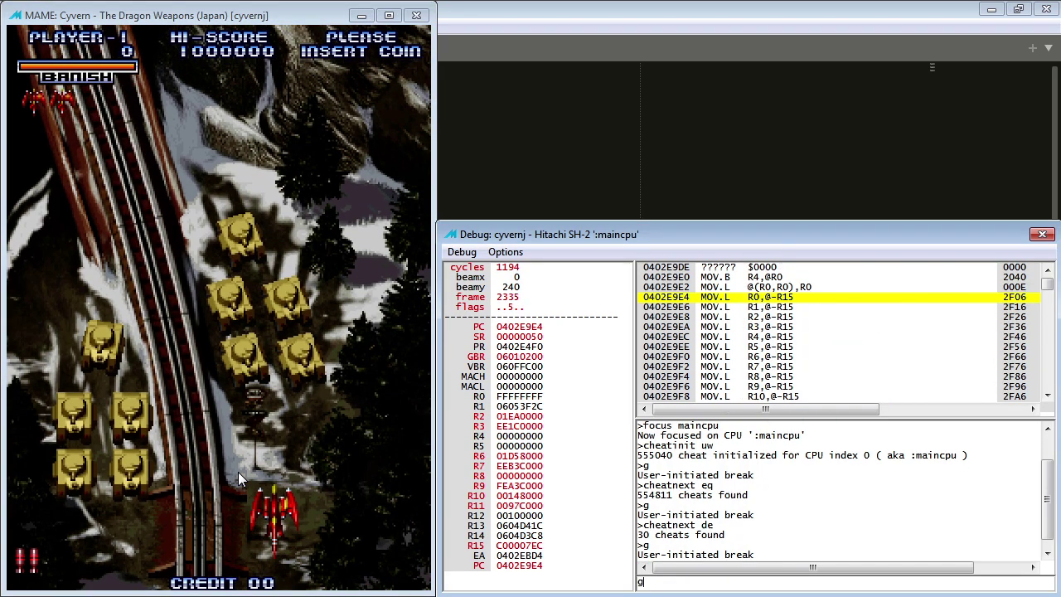
{"action": "key", "text": "Up"}
{"action": "key", "text": "Up"}
{"action": "key", "text": "BackSpace"}
{"action": "key", "text": "BackSpace"}
{"action": "type", "text": "eq"}
{"action": "key", "text": "Return"}
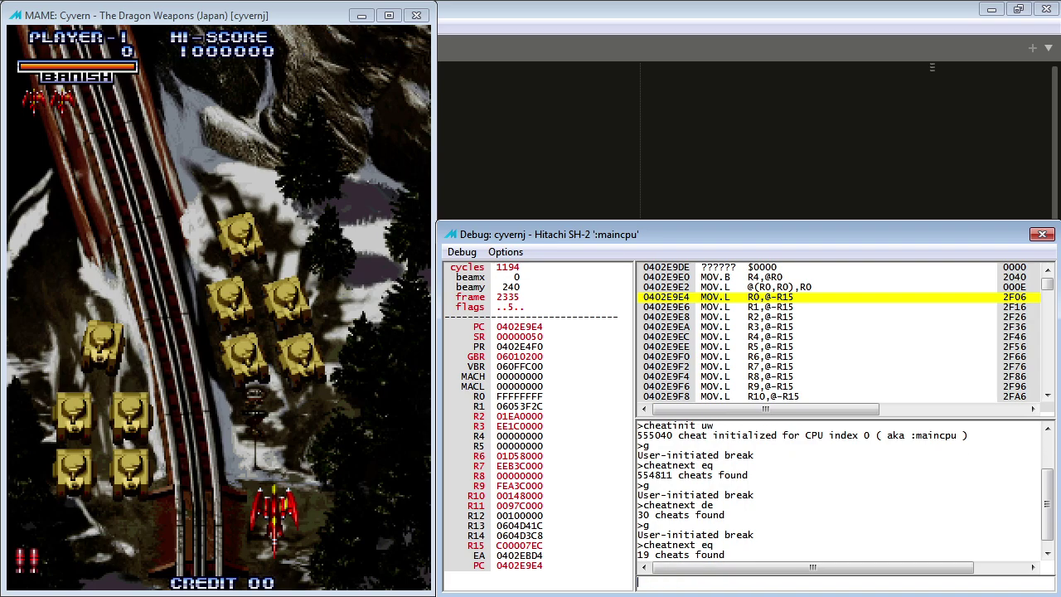
Step: Resume the game, move the ship left, break and filter for increased values with cheatnext in
{"action": "type", "text": "g"}
{"action": "key", "text": "Return"}
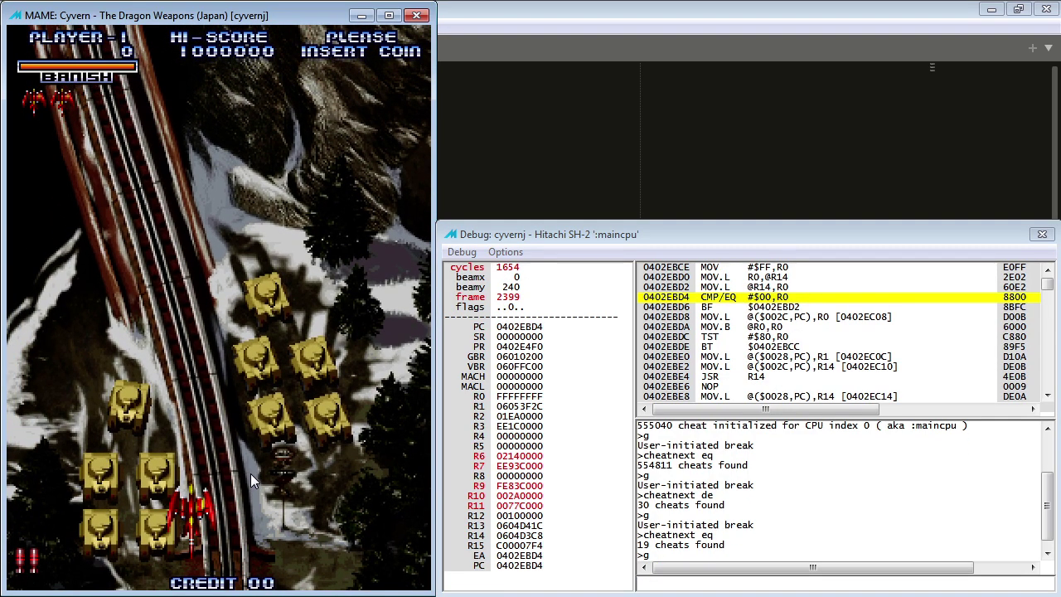
{"action": "key", "text": "grave"}
{"action": "key", "text": "Up"}
{"action": "key", "text": "Up"}
{"action": "key", "text": "Up"}
{"action": "key", "text": "Down"}
{"action": "key", "text": "BackSpace"}
{"action": "key", "text": "BackSpace"}
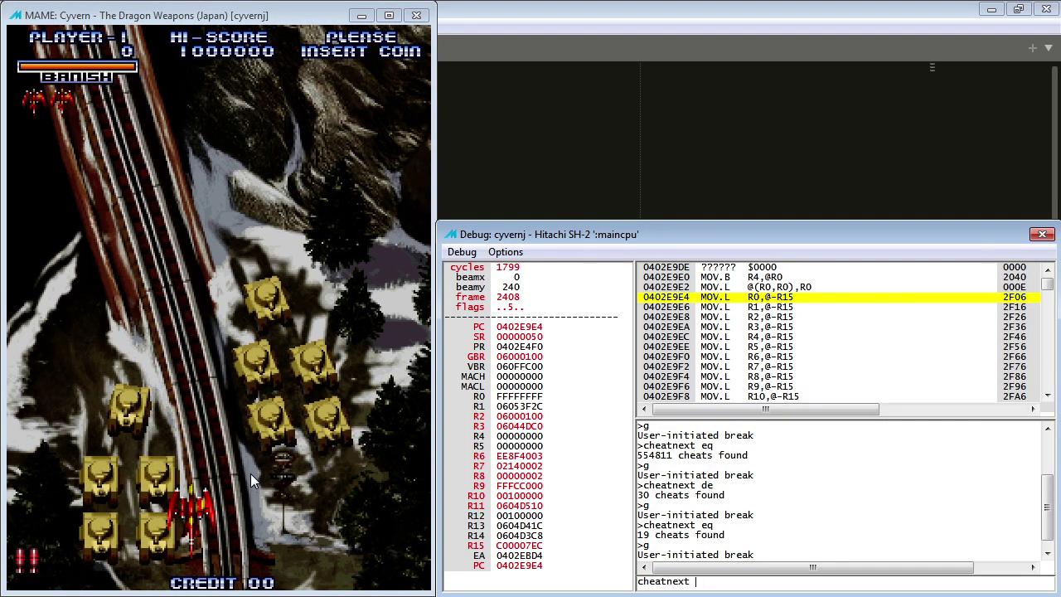
{"action": "type", "text": "in"}
{"action": "key", "text": "Return"}
Step: Let the game run with the ship held in place, break and repeat the cheatnext eq filter
{"action": "type", "text": "g"}
{"action": "key", "text": "Return"}
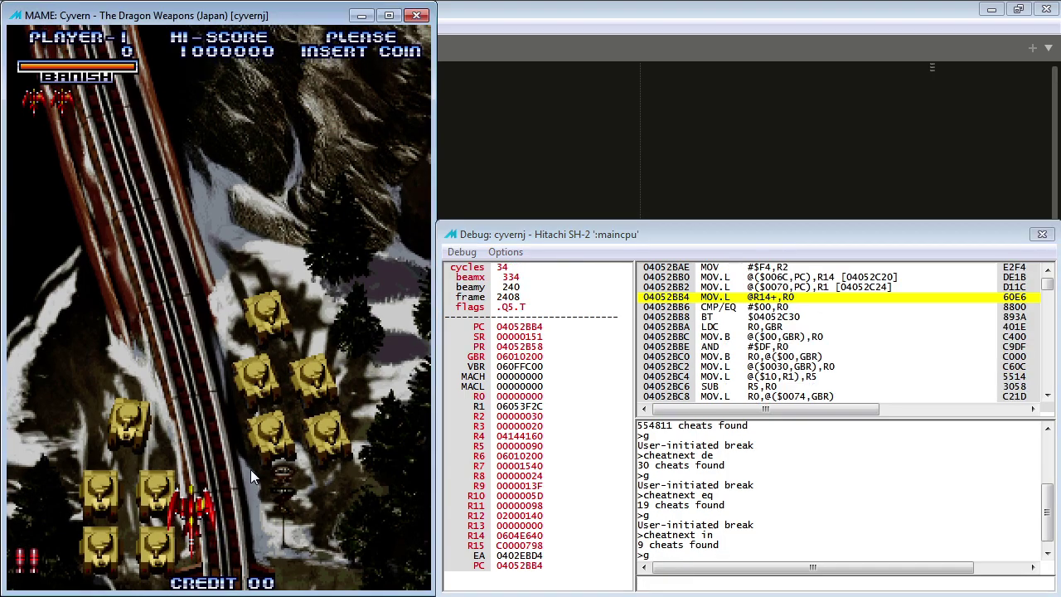
{"action": "key", "text": "grave"}
{"action": "key", "text": "Up"}
{"action": "key", "text": "Up"}
{"action": "key", "text": "Up"}
{"action": "key", "text": "Up"}
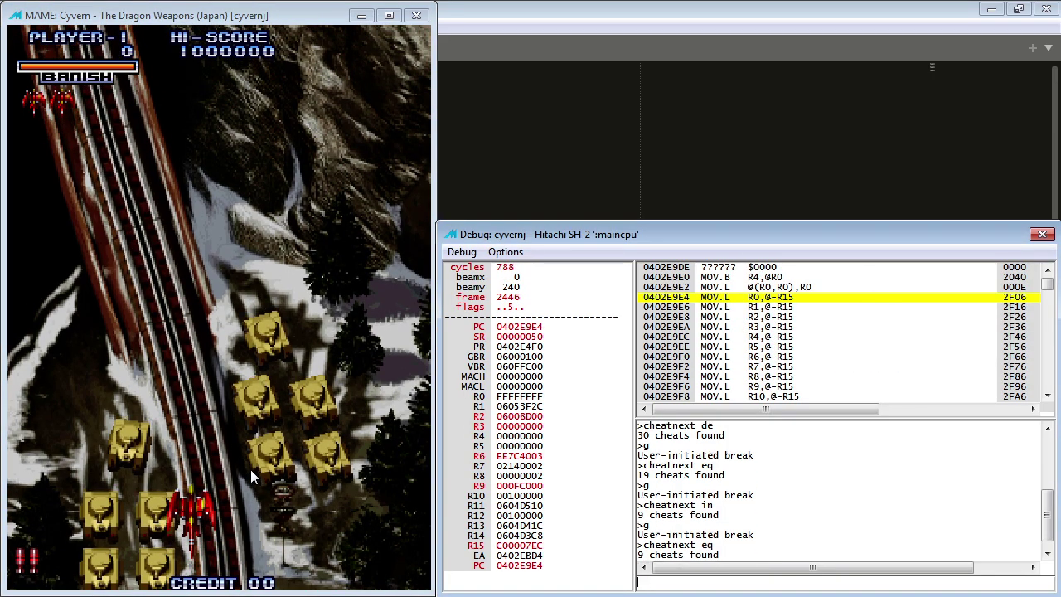
{"action": "key", "text": "Return"}
Step: Resume the game, move the ship back to the right, break and narrow the candidates with cheatnext de
{"action": "type", "text": "g"}
{"action": "key", "text": "Return"}
{"action": "key", "text": "grave"}
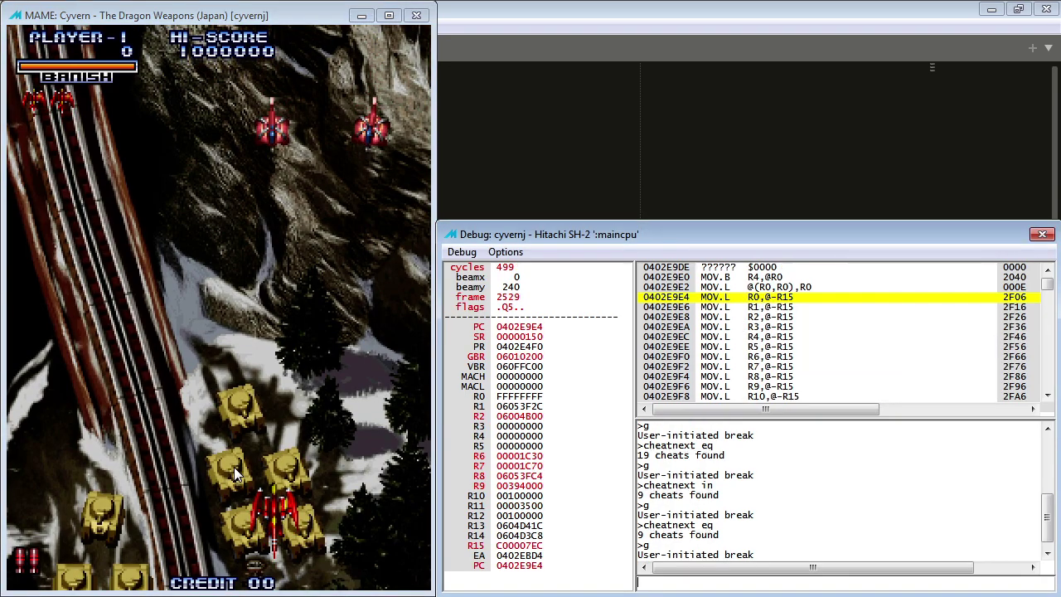
{"action": "key", "text": "Up"}
{"action": "key", "text": "Up"}
{"action": "key", "text": "Up"}
{"action": "key", "text": "Up"}
{"action": "key", "text": "BackSpace"}
{"action": "key", "text": "BackSpace"}
{"action": "type", "text": "de"}
{"action": "key", "text": "Return"}
Step: Move the ship further right in the running game, break and repeat the cheatnext de filter
{"action": "type", "text": "g"}
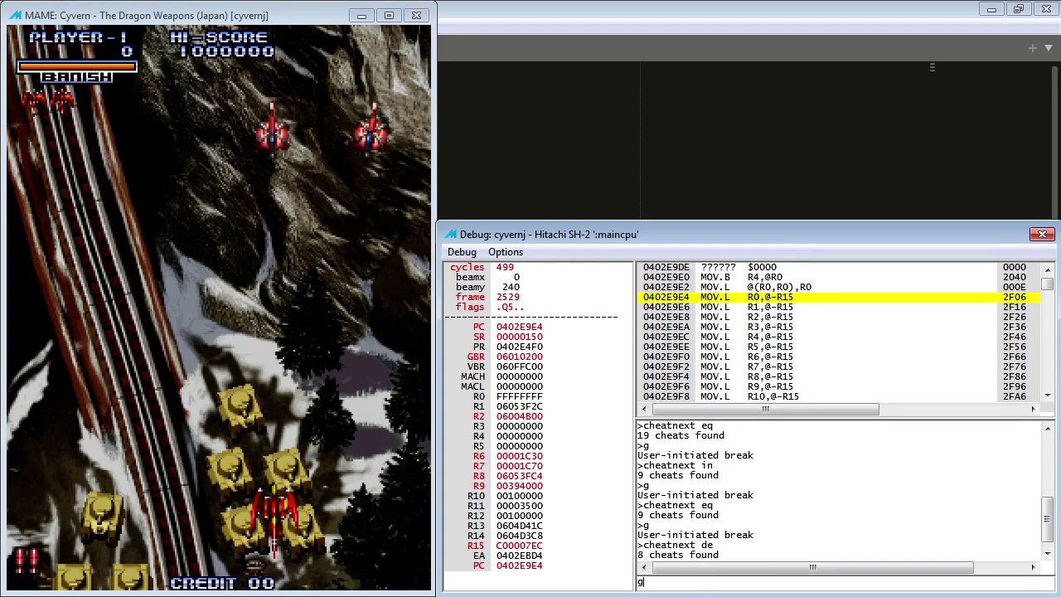
{"action": "key", "text": "Return"}
{"action": "key", "text": "grave"}
{"action": "key", "text": "Up"}
{"action": "key", "text": "Up"}
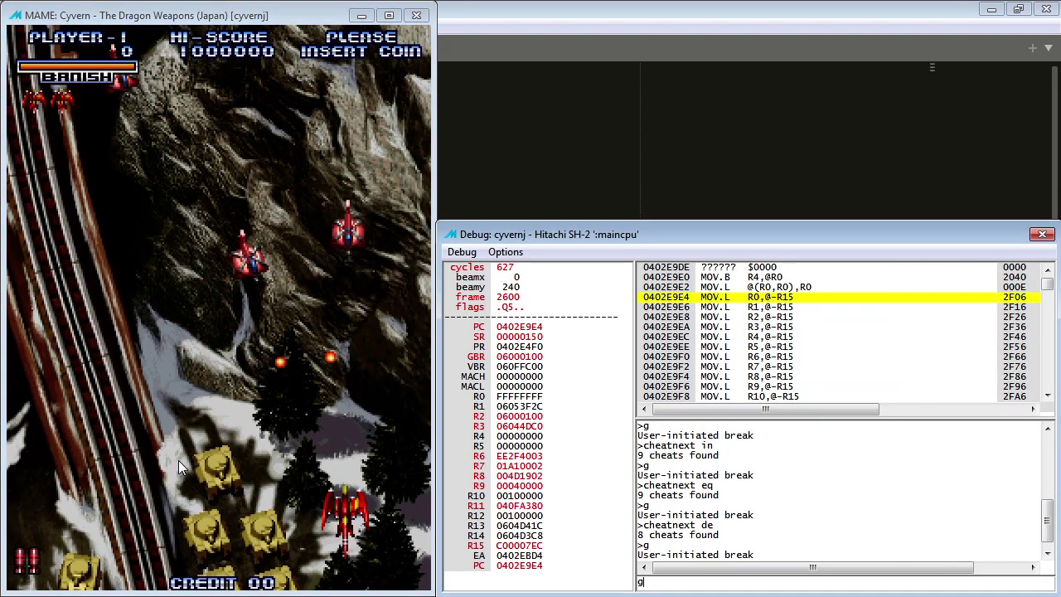
{"action": "key", "text": "Return"}
Step: Resume the game, move the ship far to the left, break and filter the candidates with cheatnext in
{"action": "type", "text": "g"}
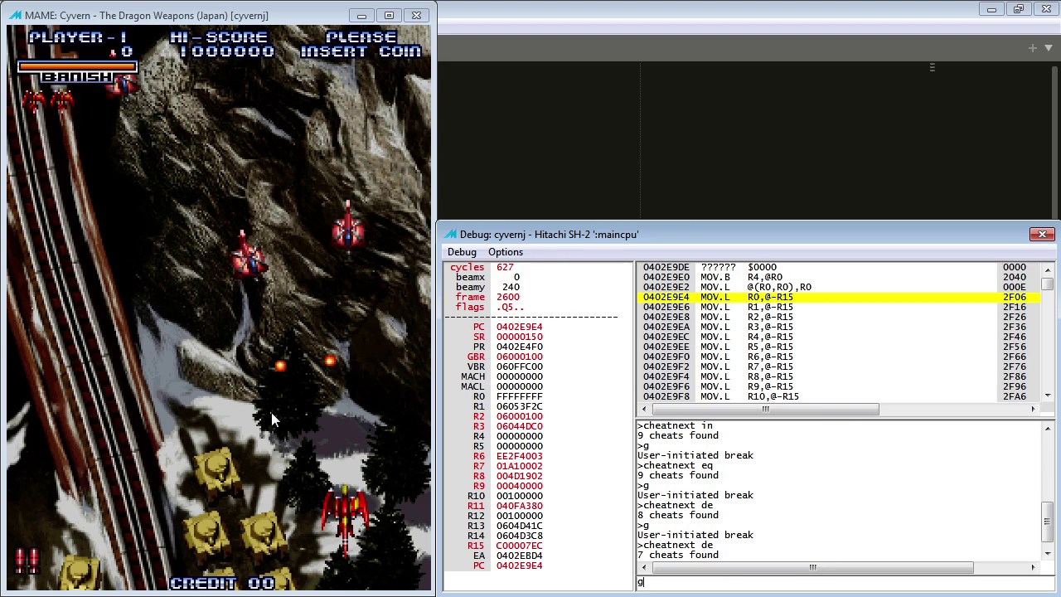
{"action": "key", "text": "Return"}
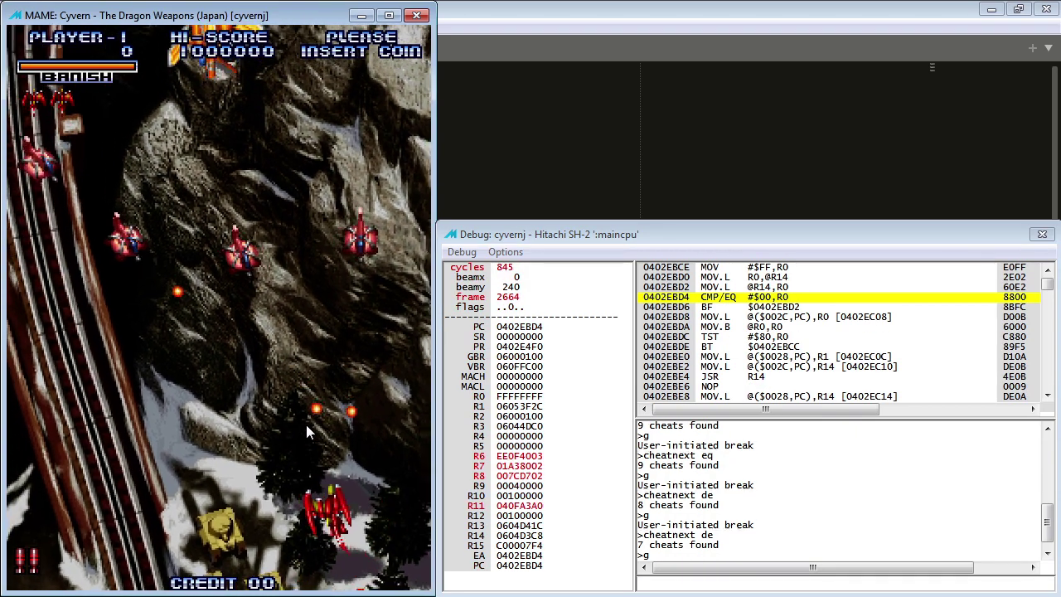
{"action": "key", "text": "grave"}
{"action": "key", "text": "Up"}
{"action": "key", "text": "Up"}
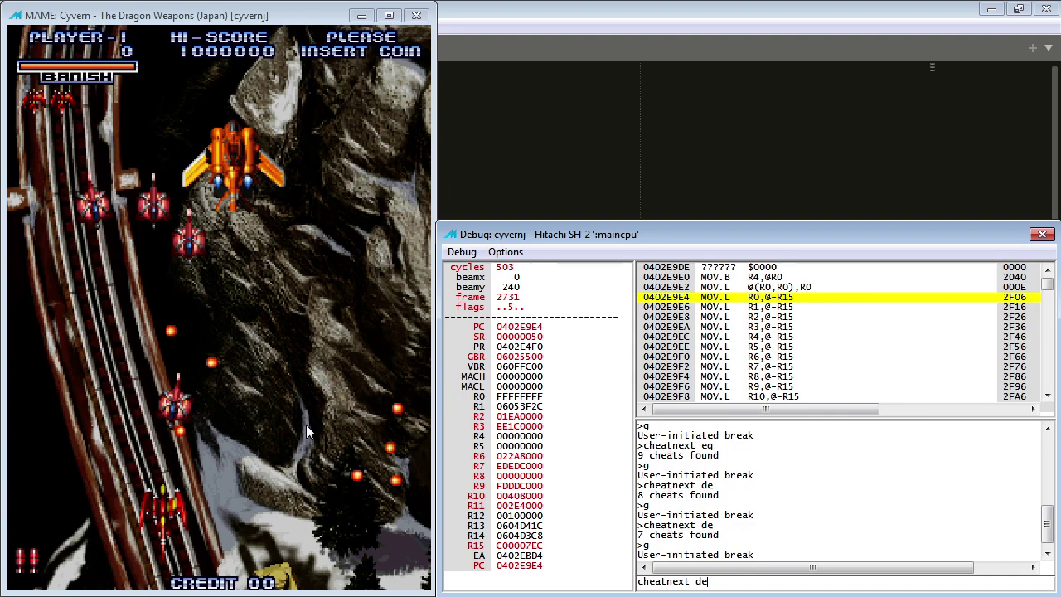
{"action": "key", "text": "BackSpace"}
{"action": "key", "text": "BackSpace"}
{"action": "type", "text": "in"}
{"action": "key", "text": "Return"}
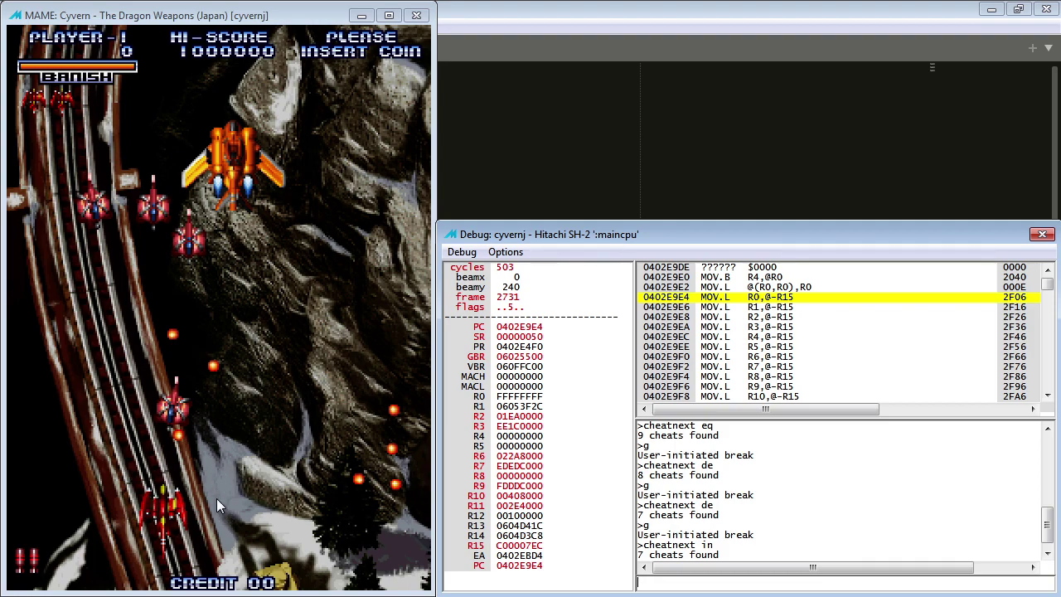
Step: Play on for a while, break into the debugger and run cheatnext all on the remaining candidates
{"action": "type", "text": "g"}
{"action": "key", "text": "Return"}
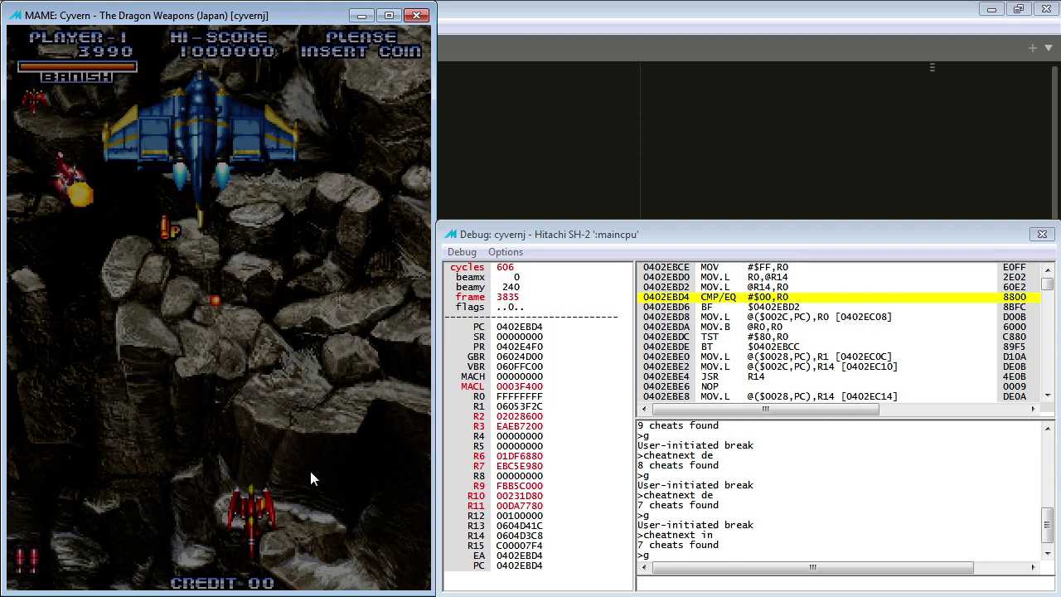
{"action": "left_click", "coordinate": [973, 468]}
{"action": "type", "text": "cheatnext"}
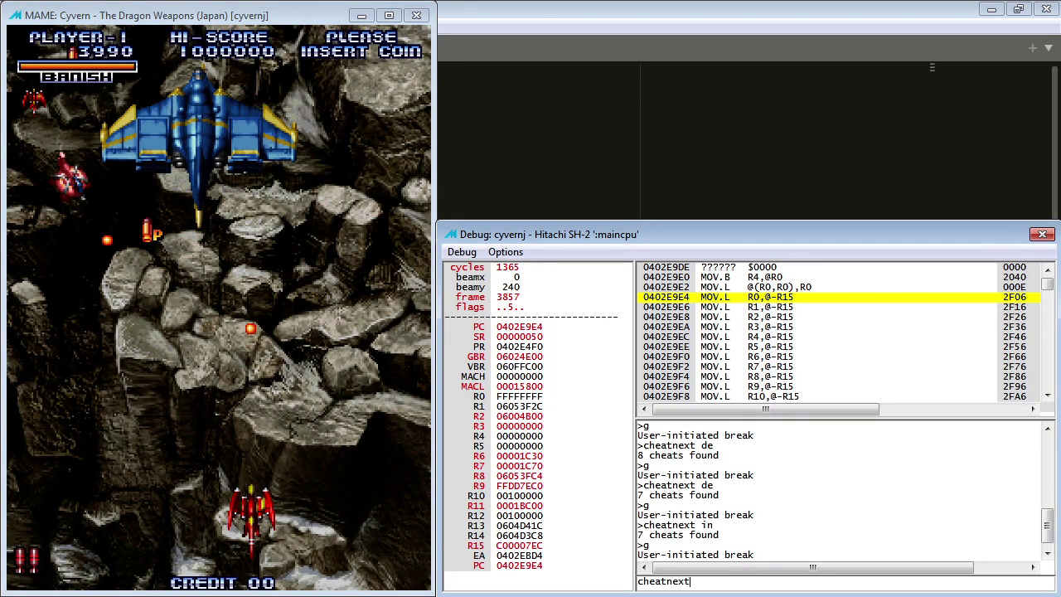
{"action": "type", "text": " all"}
{"action": "key", "text": "Return"}
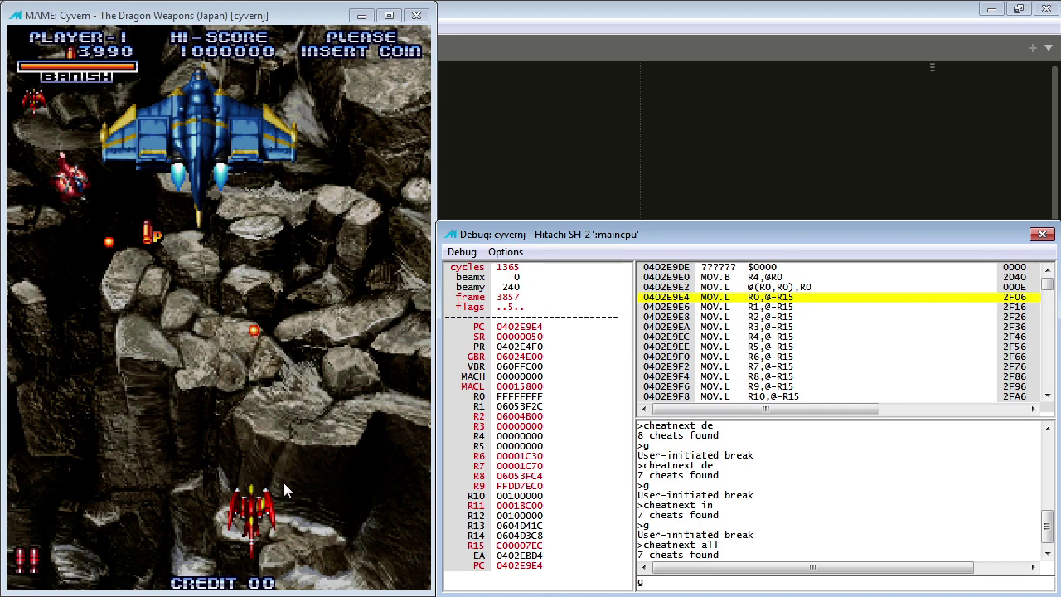
Step: Resume the game, move the ship to the right side, break to filter with cheatnext de, and continue running the game
{"action": "key", "text": "Return"}
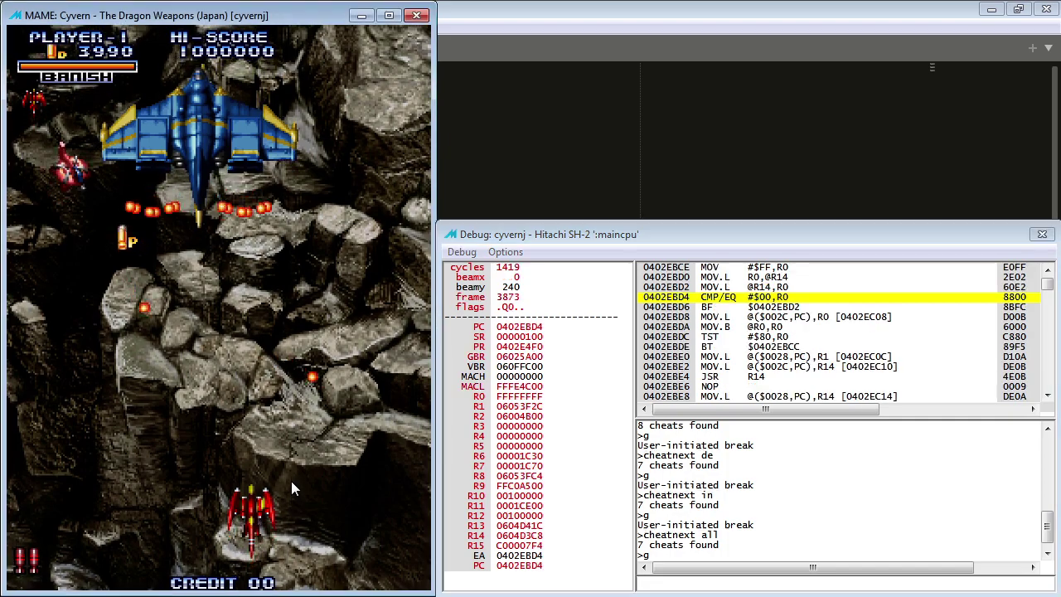
{"action": "key", "text": "grave"}
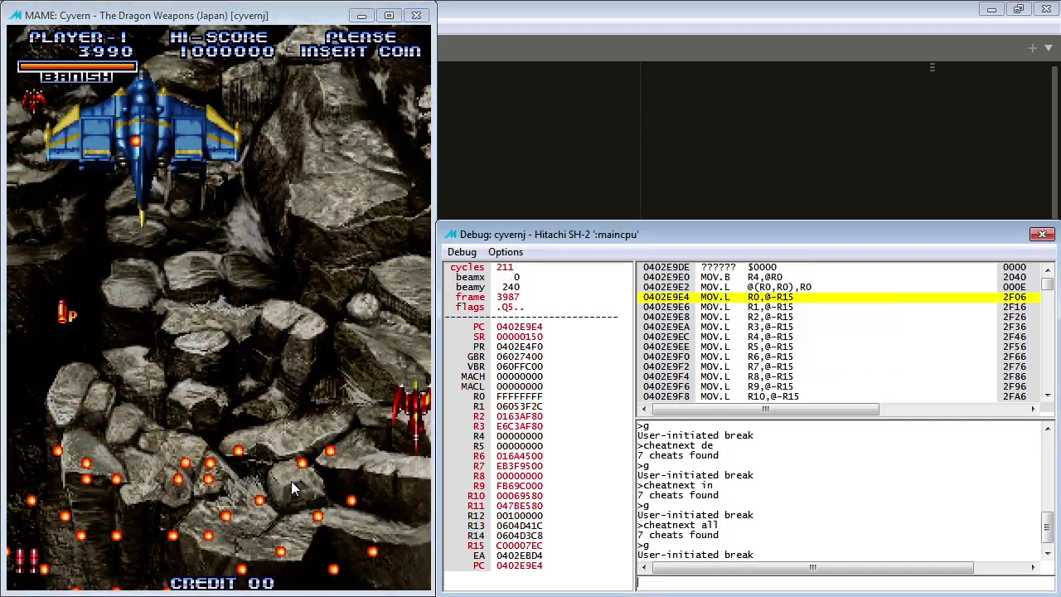
{"action": "key", "text": "Up"}
{"action": "key", "text": "BackSpace"}
{"action": "key", "text": "BackSpace"}
{"action": "key", "text": "BackSpace"}
{"action": "type", "text": "de"}
{"action": "key", "text": "Return"}
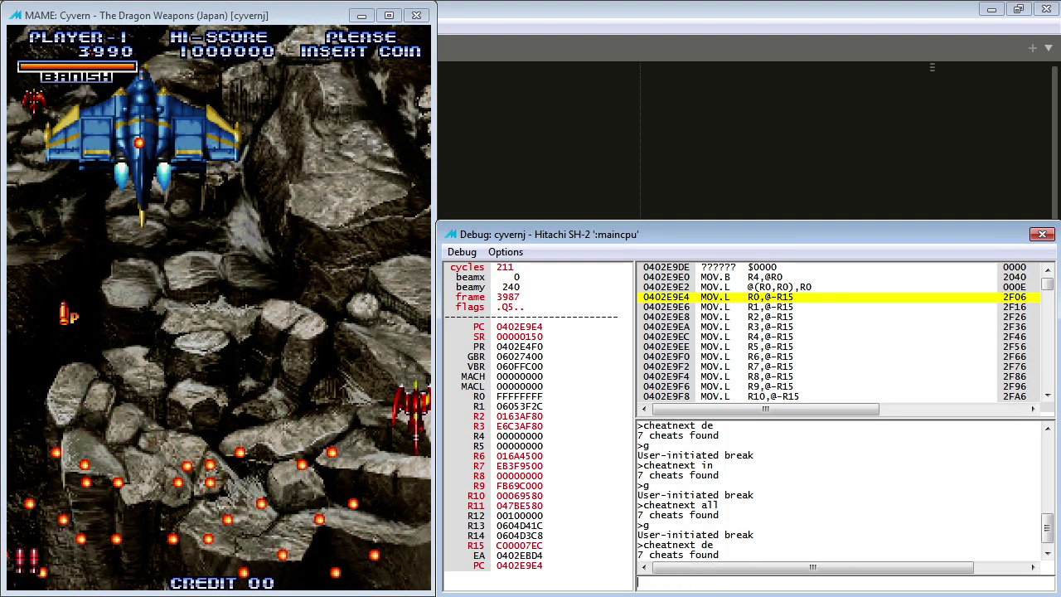
{"action": "type", "text": "g"}
{"action": "key", "text": "Return"}
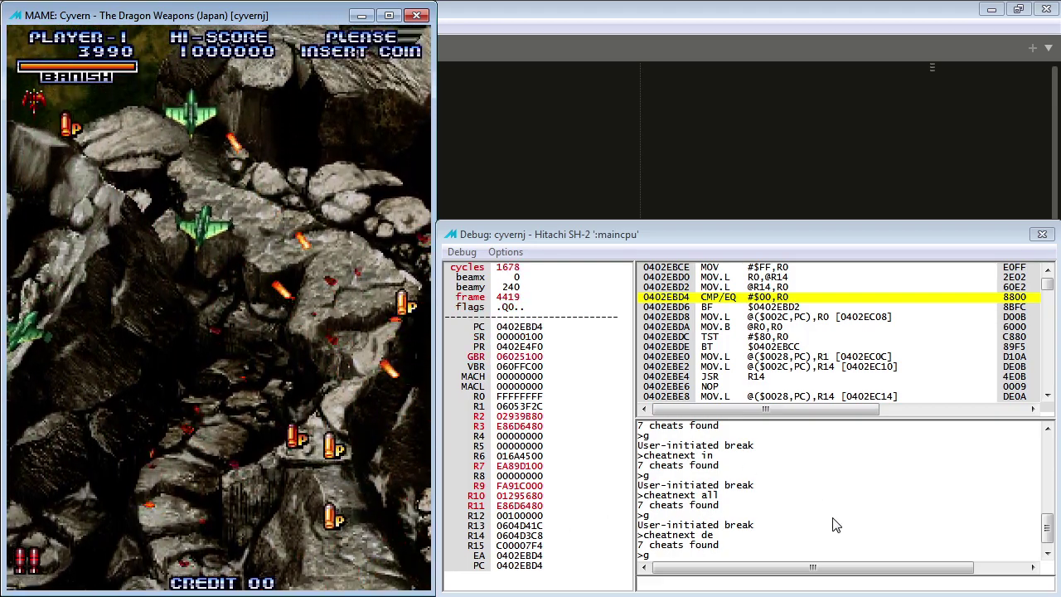
Step: Break into the debugger after moving the ship to the left and filter the candidates with cheatnext in
{"action": "key", "text": "grave"}
{"action": "type", "text": "chea"}
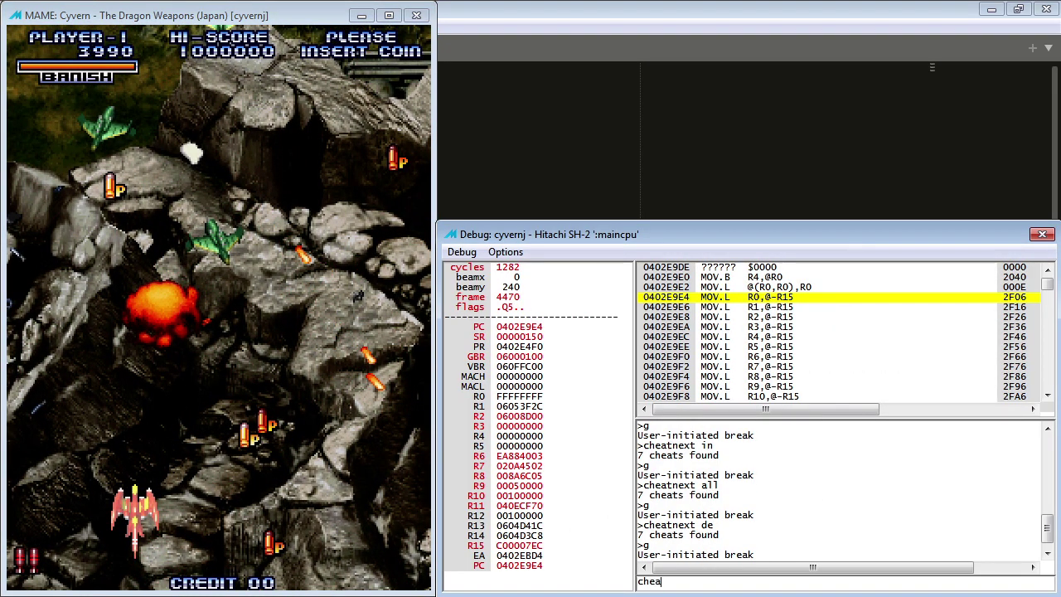
{"action": "type", "text": "tnext de"}
{"action": "key", "text": "BackSpace"}
{"action": "key", "text": "BackSpace"}
{"action": "type", "text": "in"}
{"action": "key", "text": "Return"}
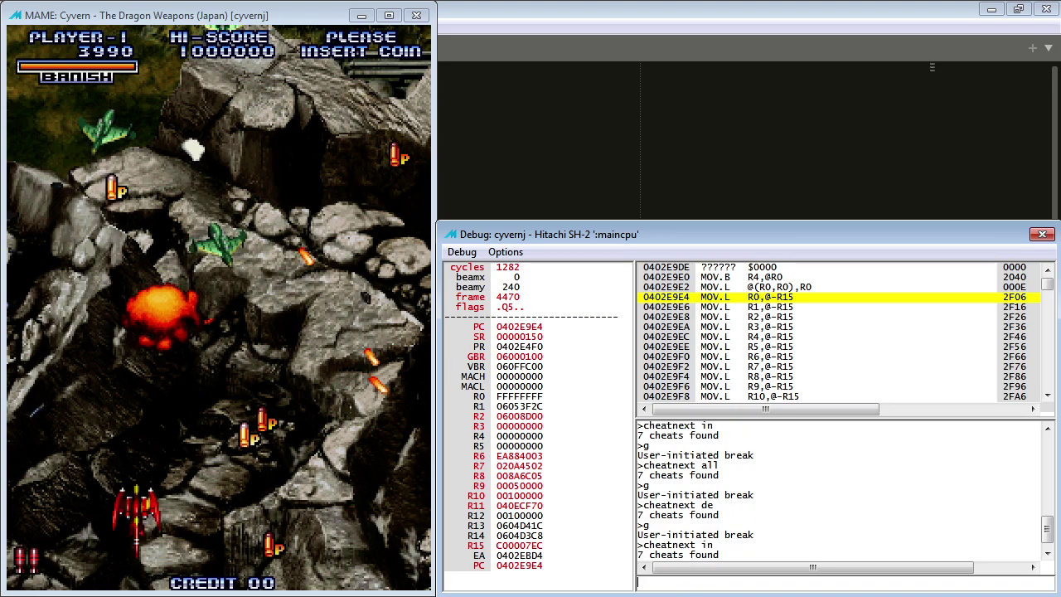
Step: Resume the game briefly, break again and filter the remaining candidates with cheatnext eq
{"action": "type", "text": "g"}
{"action": "key", "text": "Return"}
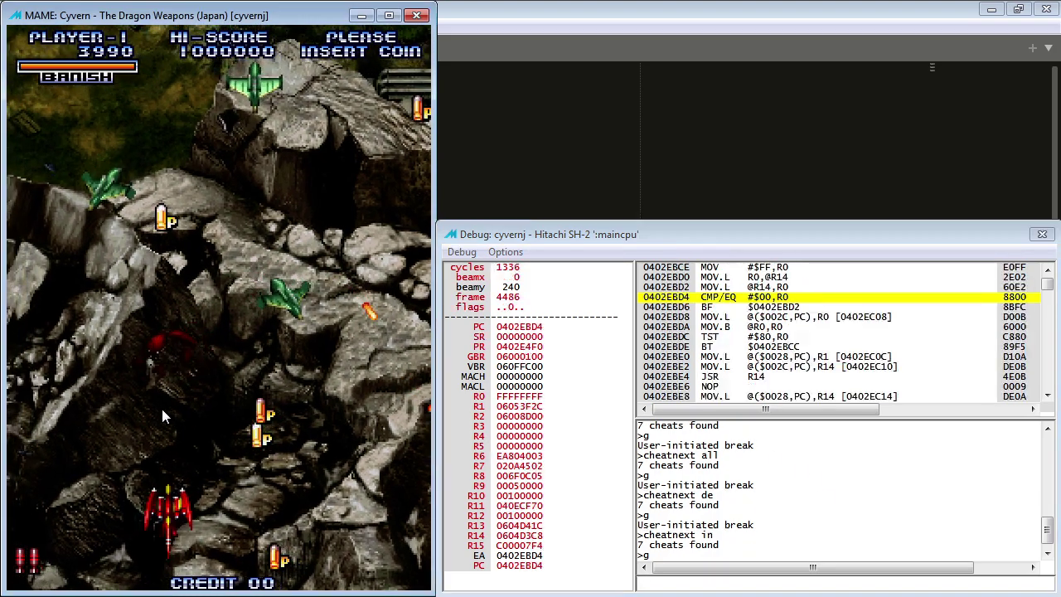
{"action": "key", "text": "grave"}
{"action": "type", "text": "cheat"}
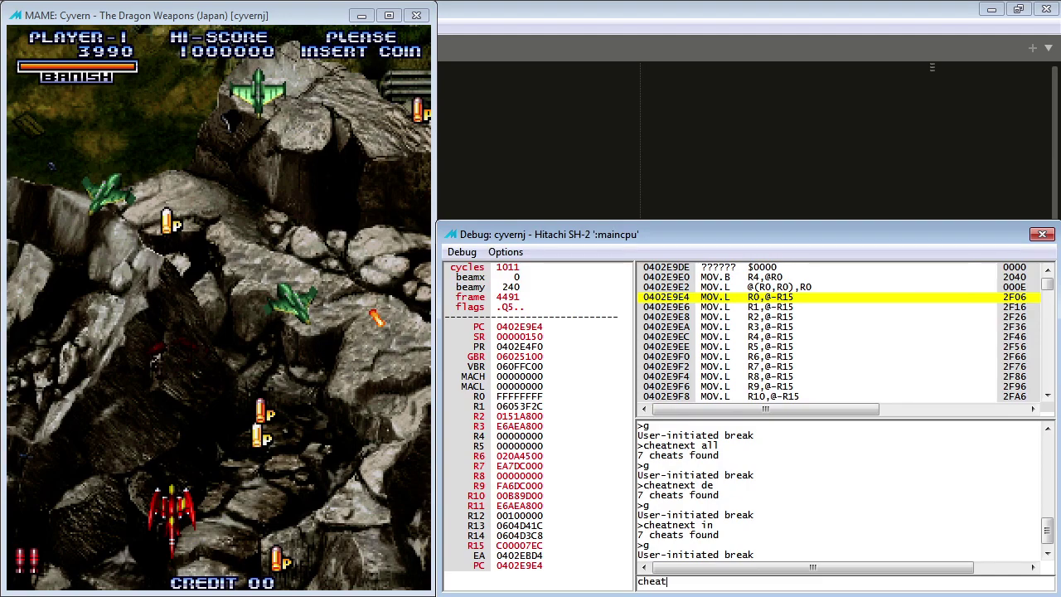
{"action": "type", "text": "next eq"}
{"action": "key", "text": "Return"}
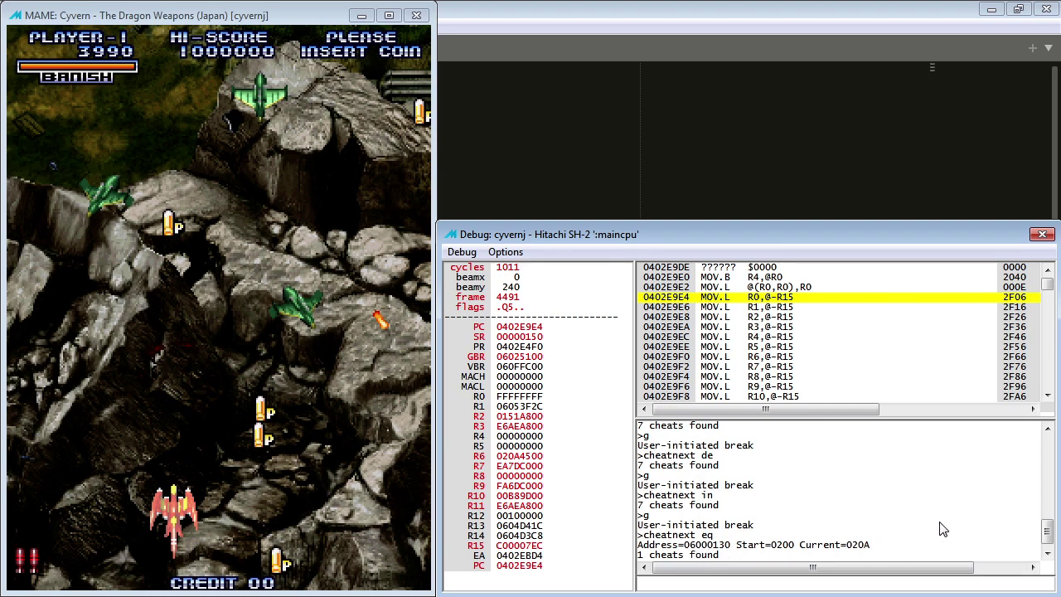
Step: Open a memory window, place it above the debugger and go to address 6000130
{"action": "key", "text": "F5"}
{"action": "key", "text": "ctrl+m"}
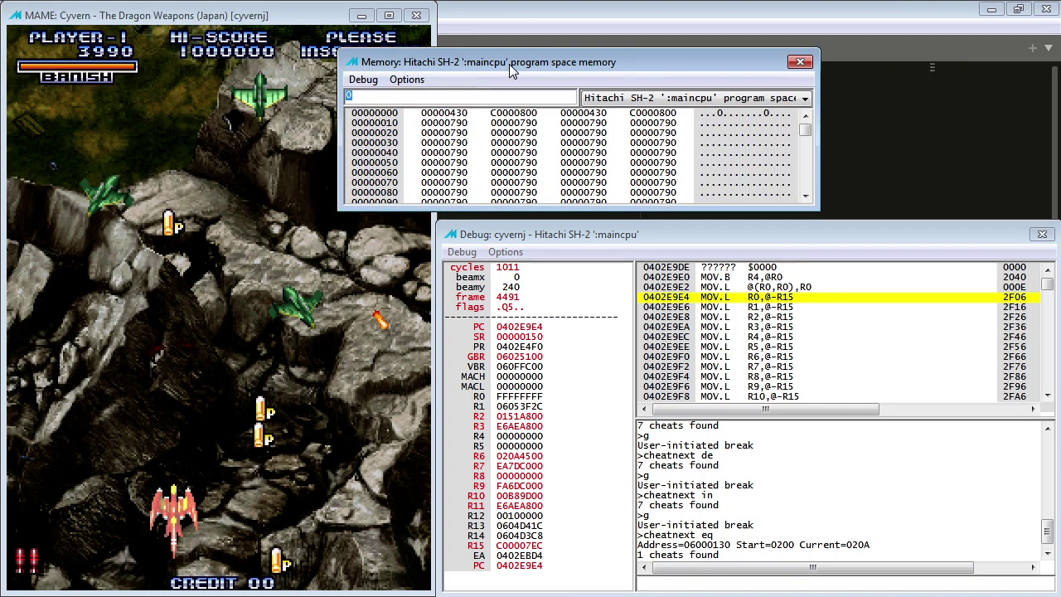
{"action": "left_click_drag", "start_coordinate": [512, 65], "coordinate": [671, 39]}
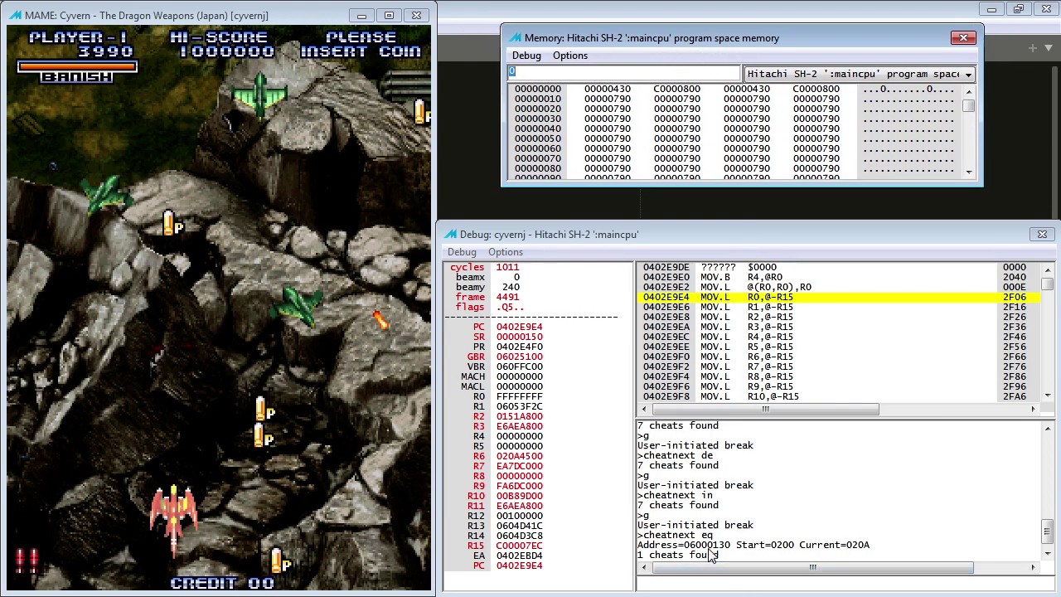
{"action": "type", "text": "6000130"}
{"action": "key", "text": "Return"}
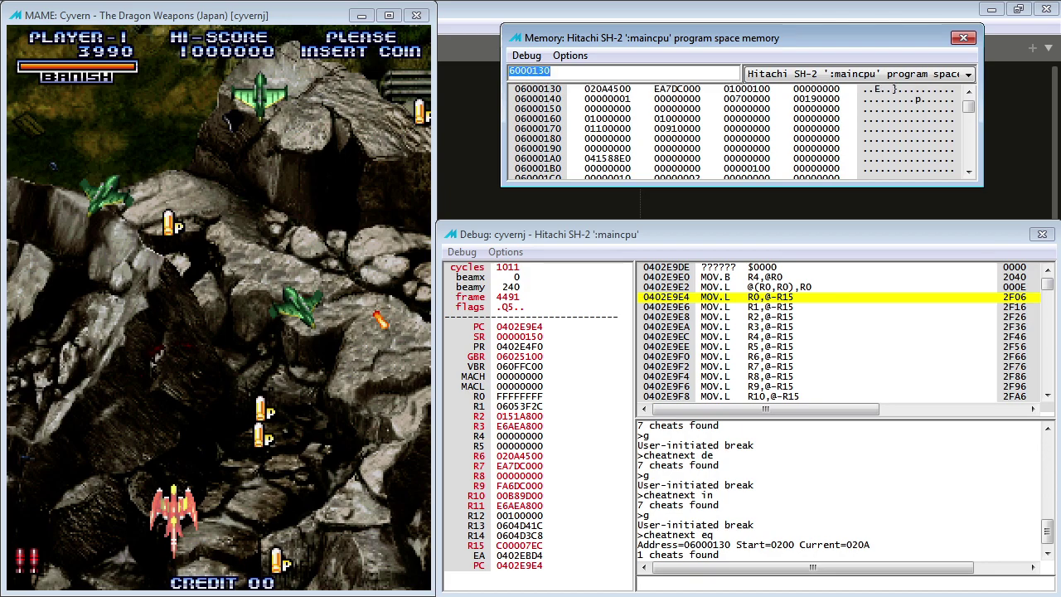
Step: Resume the game from the debugger console with the memory window left open
{"action": "left_click", "coordinate": [791, 581]}
{"action": "type", "text": "g"}
{"action": "key", "text": "Return"}
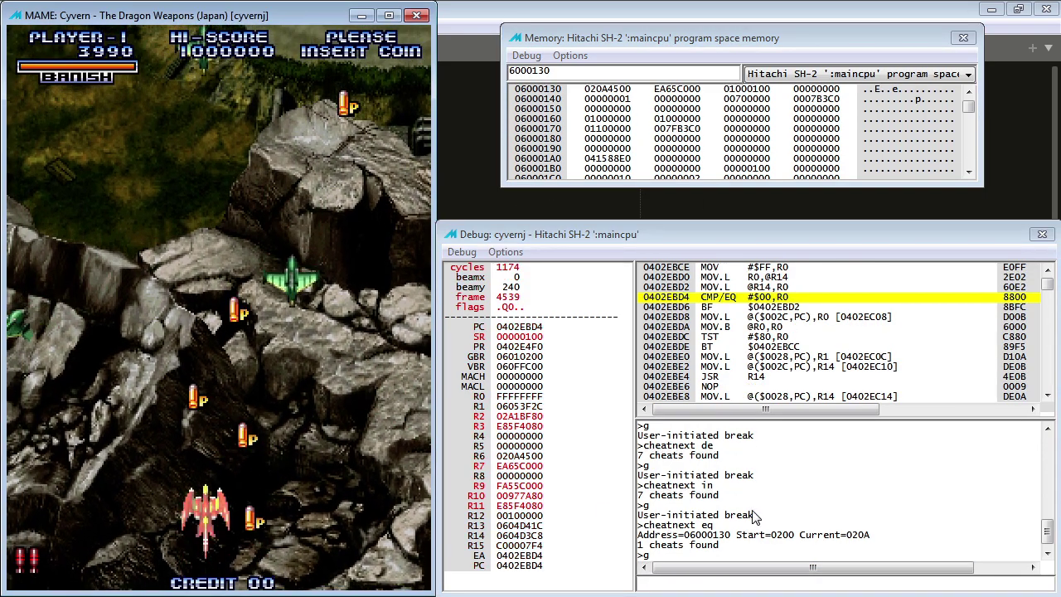
Step: Load the saved state, insert a coin and start a one-player game up to Stage 1
{"action": "key", "text": "F7"}
{"action": "key", "text": "z"}
{"action": "key", "text": "5"}
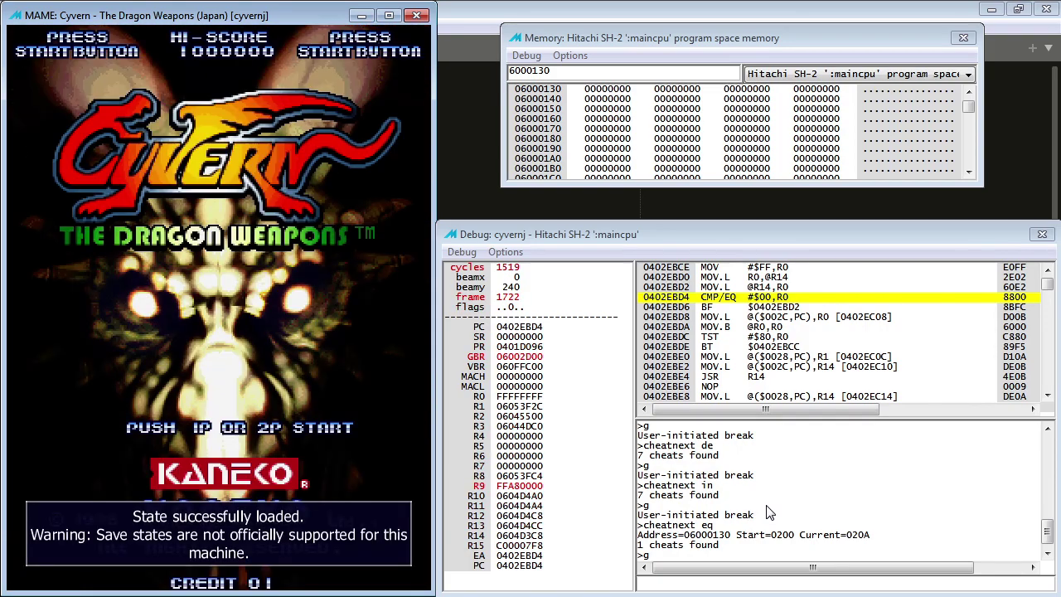
{"action": "key", "text": "1"}
{"action": "key", "text": "ctrl"}
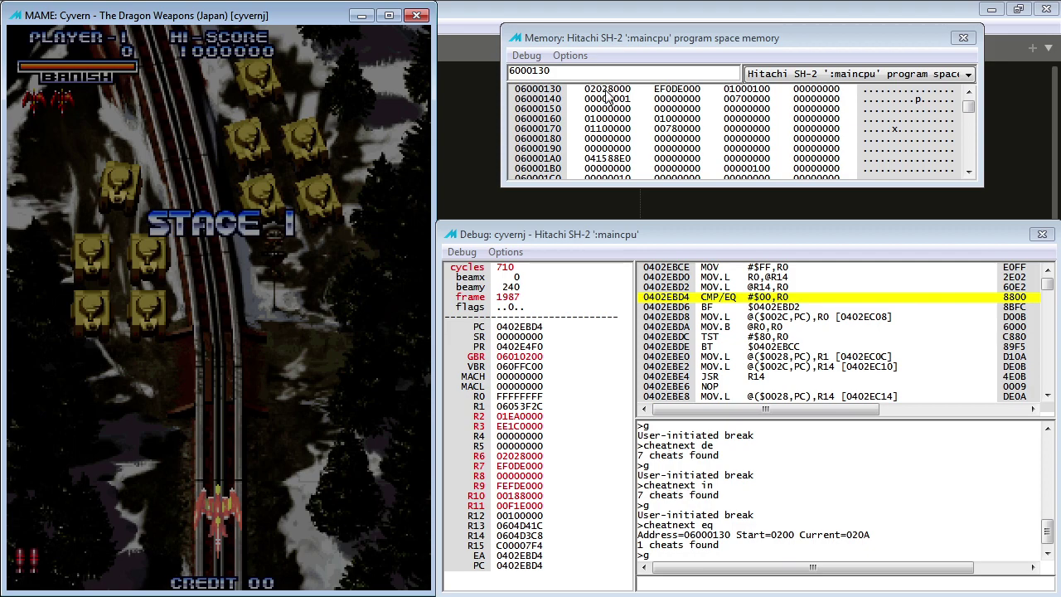
Step: Switch to the Sublime Text notes and enter "speed = 28000" on a new line under Type1
{"action": "left_click", "coordinate": [475, 137]}
{"action": "key", "text": "Up"}
{"action": "key", "text": "Up"}
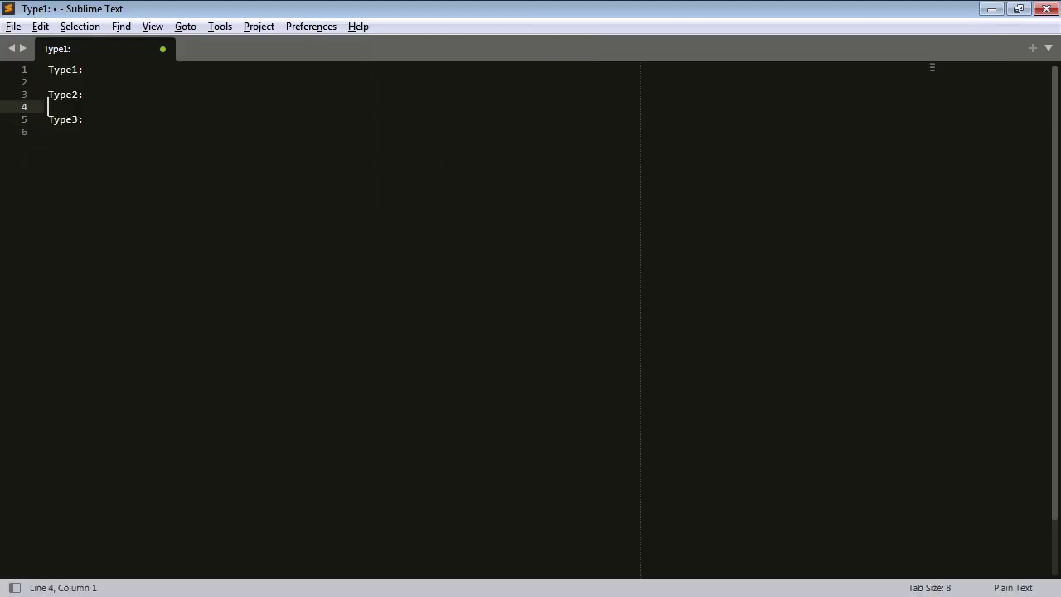
{"action": "key", "text": "Up"}
{"action": "key", "text": "Up"}
{"action": "key", "text": "Return"}
{"action": "key", "text": "Up"}
{"action": "type", "text": "scor"}
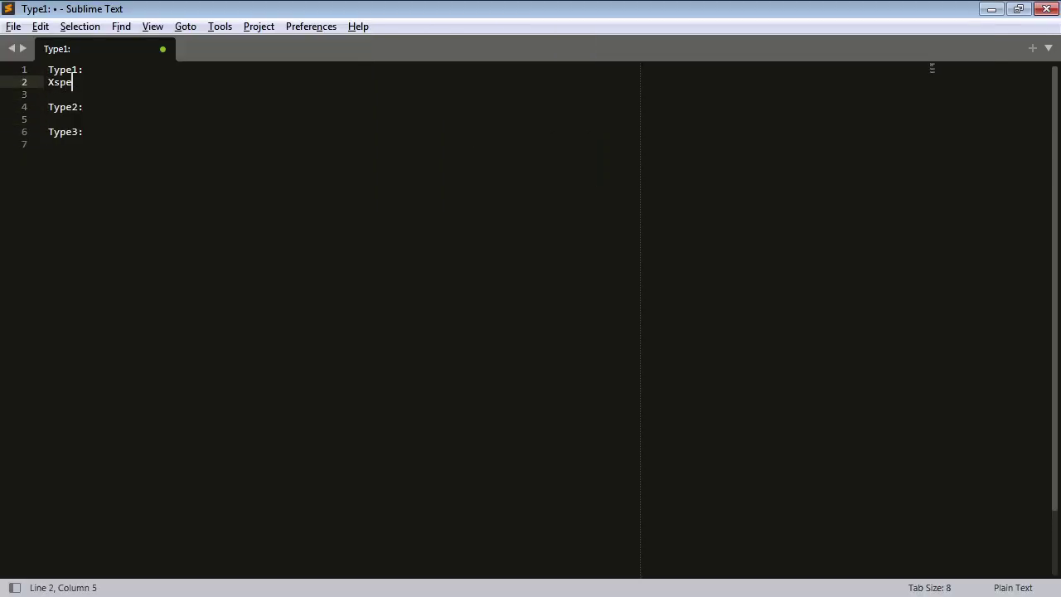
{"action": "key", "text": "BackSpace"}
{"action": "key", "text": "BackSpace"}
{"action": "key", "text": "BackSpace"}
{"action": "type", "text": "peed = 280000"}
Step: Switch back to MAME and advance the game frame by frame to examine the position value at 6000130
{"action": "key", "text": "alt+Tab"}
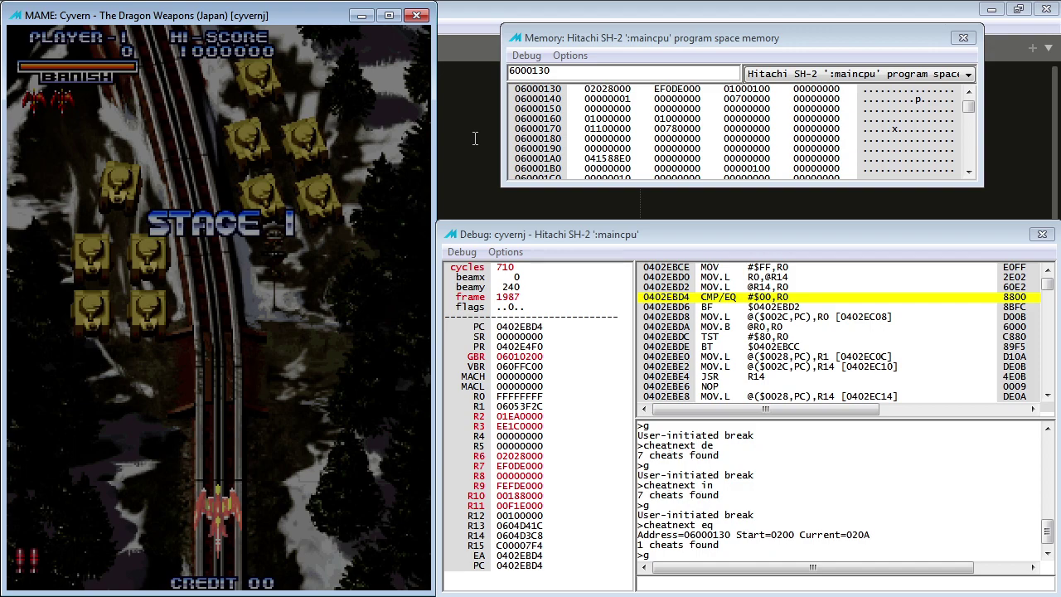
{"action": "key", "text": "F8"}
{"action": "key", "text": "F8"}
{"action": "key", "text": "F8"}
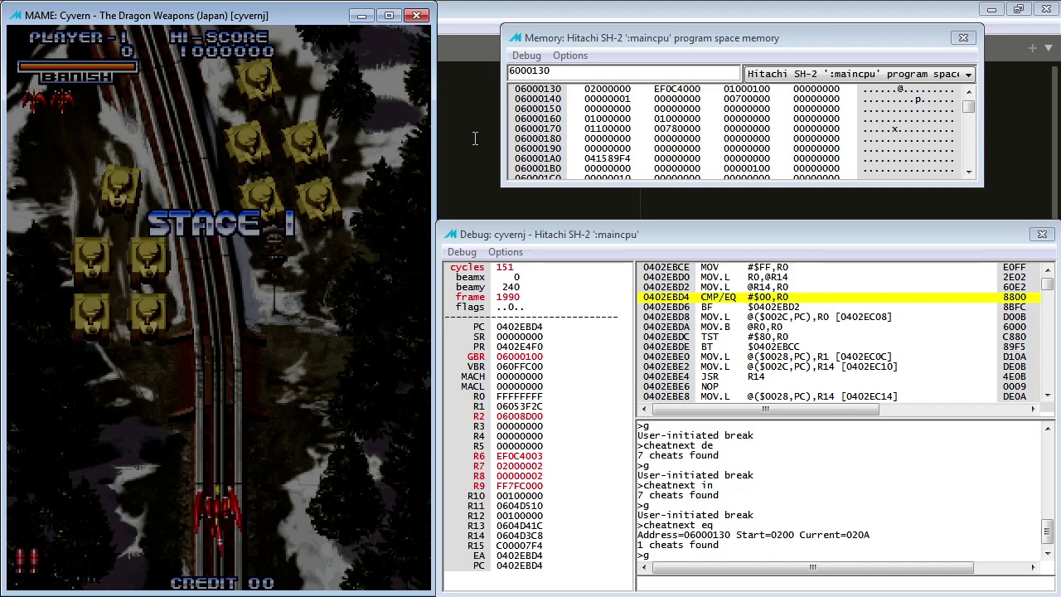
{"action": "key", "text": "F8"}
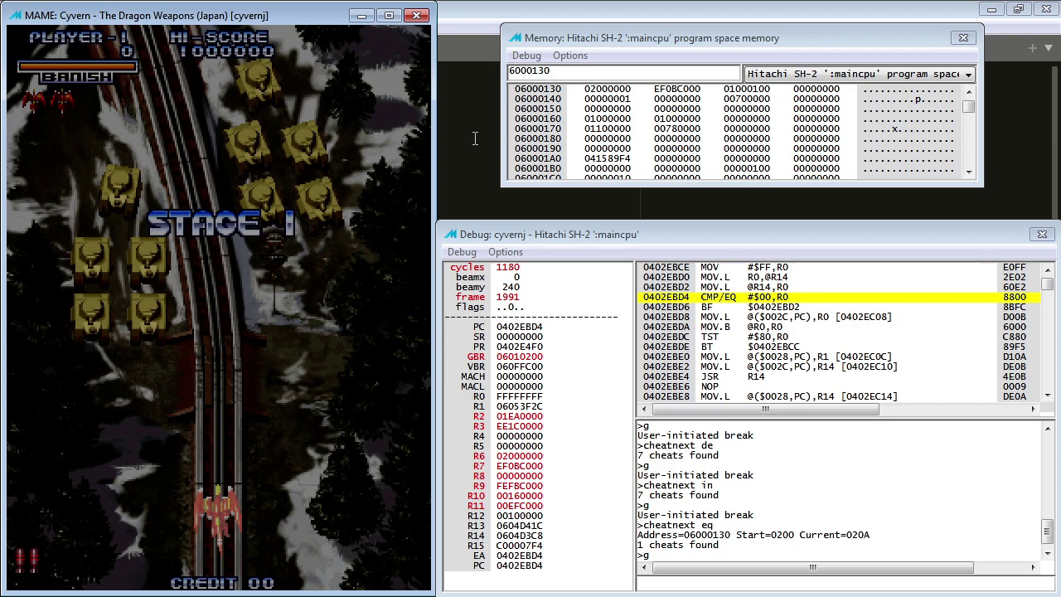
Step: Show the memory from 6000100 and advance the game frame by frame to examine the ship's vertical position value
{"action": "left_click", "coordinate": [968, 92]}
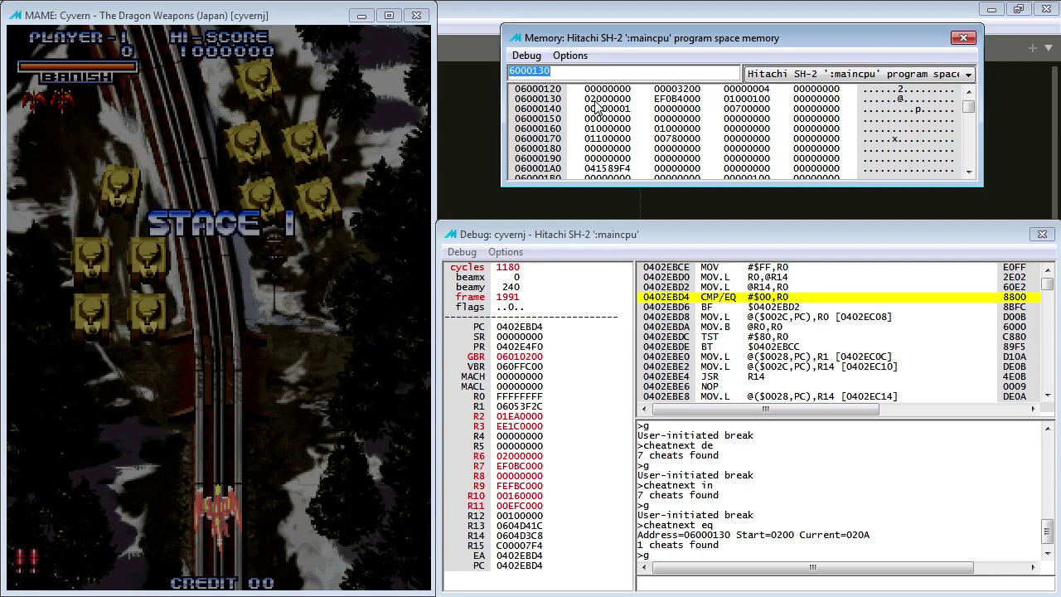
{"action": "left_click", "coordinate": [968, 92]}
{"action": "left_click", "coordinate": [968, 92]}
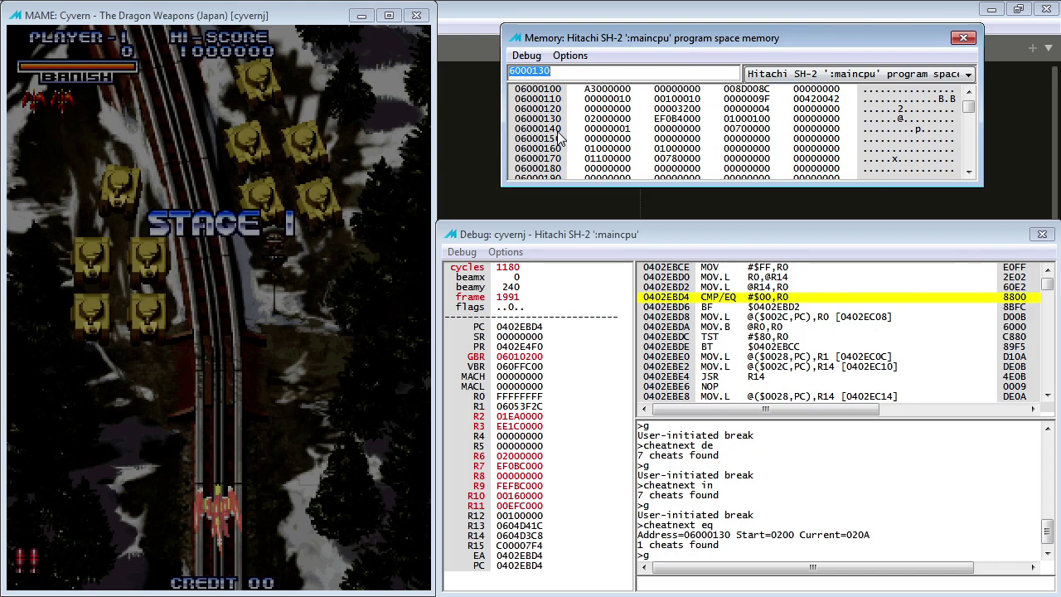
{"action": "left_click", "coordinate": [228, 185]}
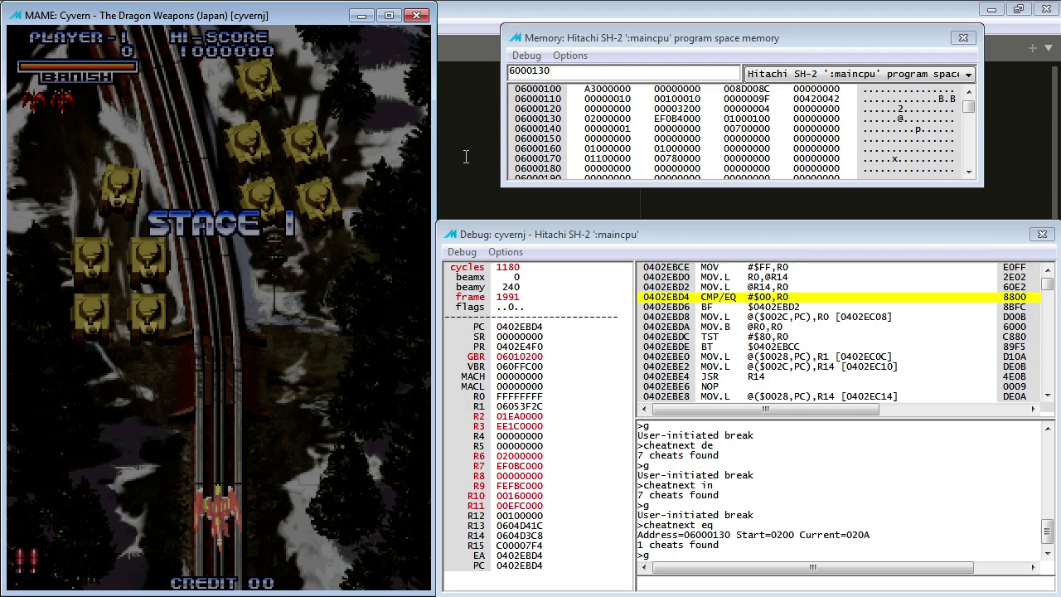
{"action": "key", "text": "F8"}
{"action": "key", "text": "F8"}
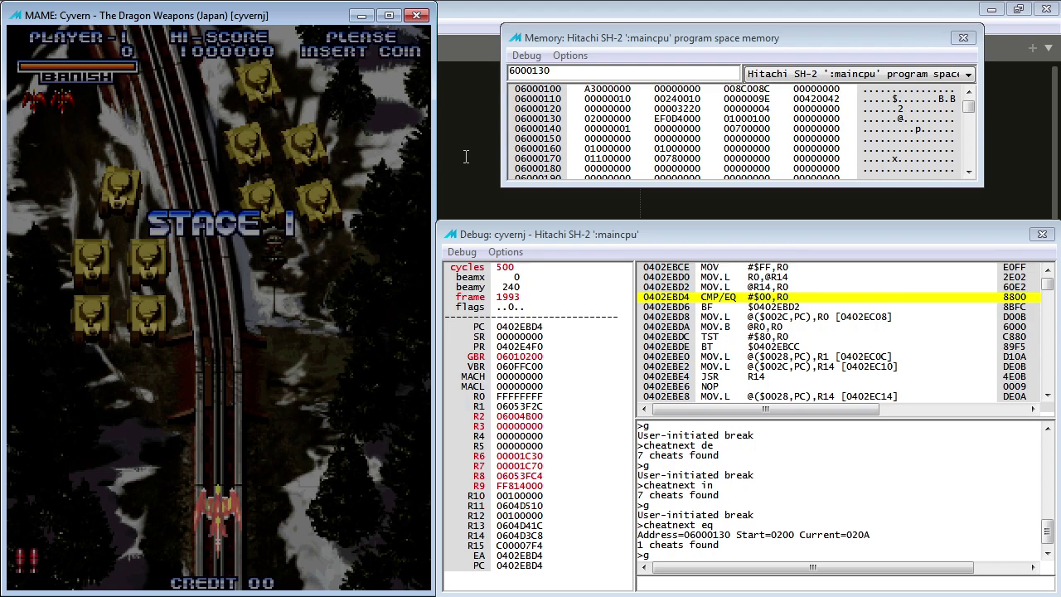
{"action": "key", "text": "F8"}
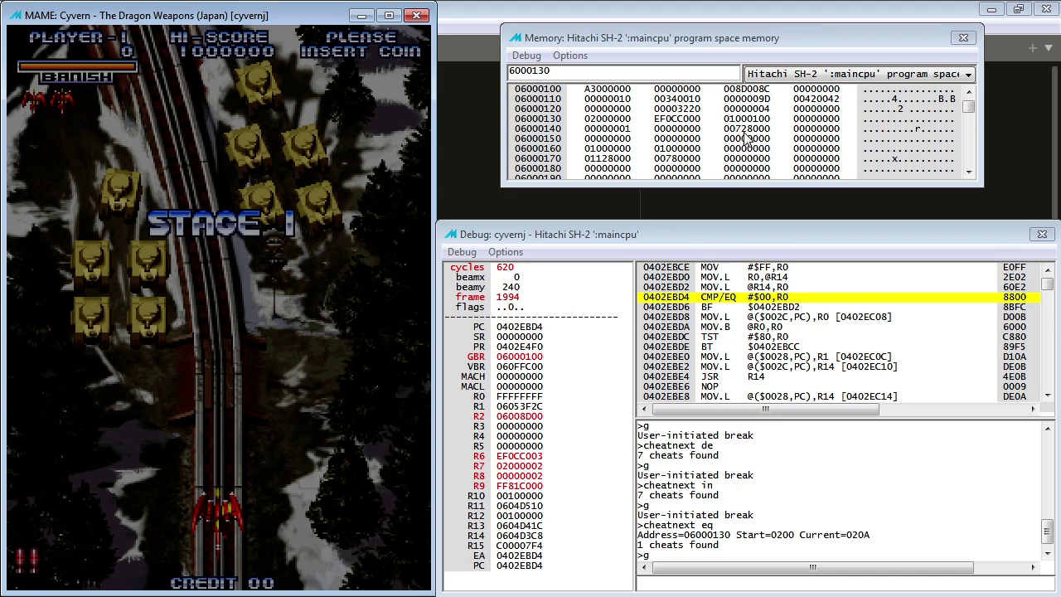
Step: Add 28000 as the second speed value for Type1 in the Sublime Text notes, add a blank line and return to MAME
{"action": "left_click", "coordinate": [474, 149]}
{"action": "left_click", "coordinate": [237, 79]}
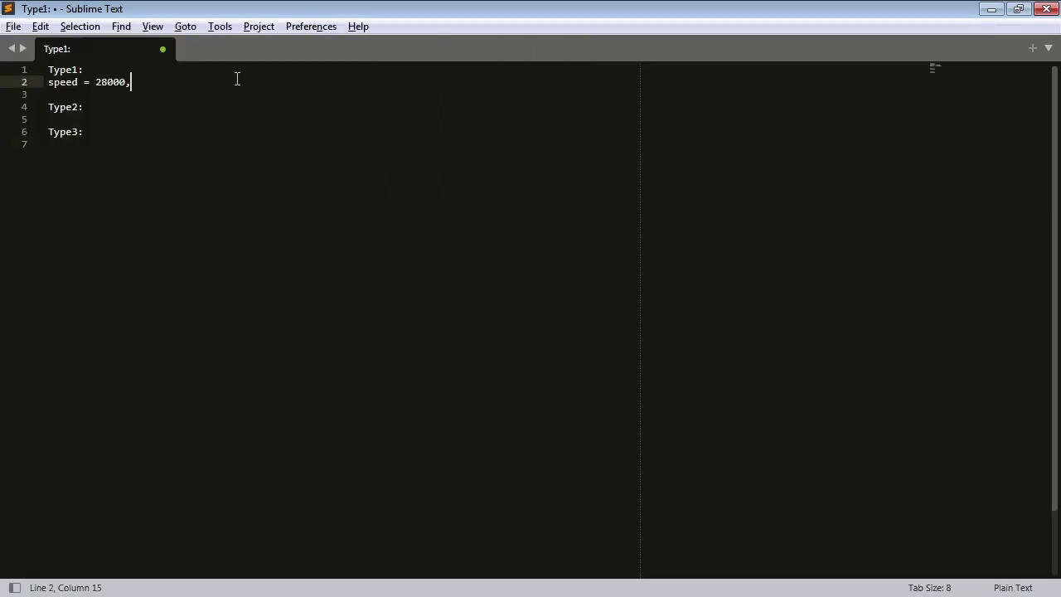
{"action": "key", "text": "Return"}
{"action": "key", "text": "alt+Tab"}
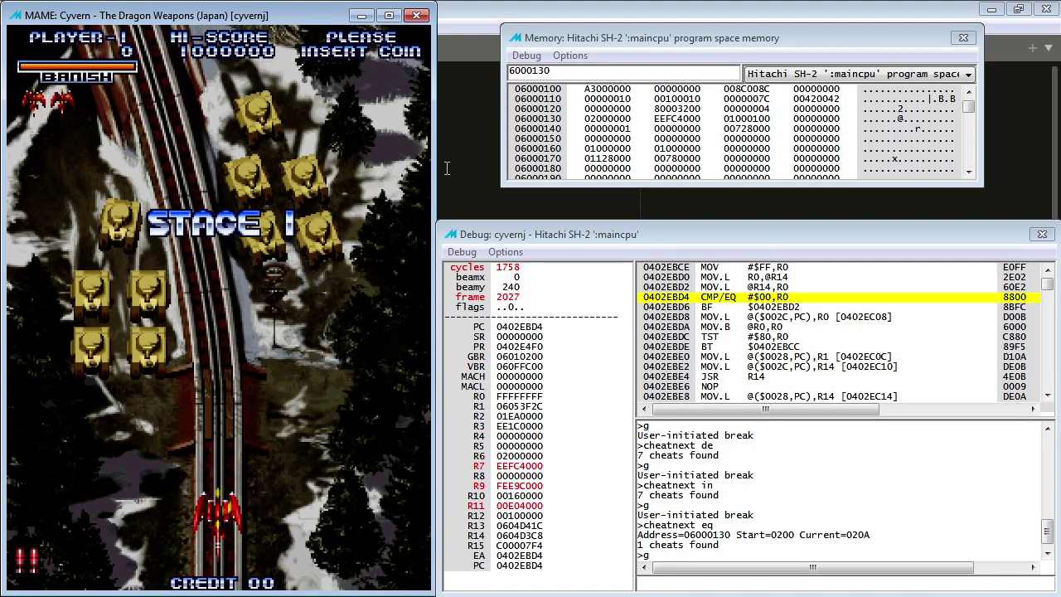
Step: Reload the saved state and start a new one-player game with the Type 1 Altair ship
{"action": "key", "text": "F7"}
{"action": "key", "text": "1"}
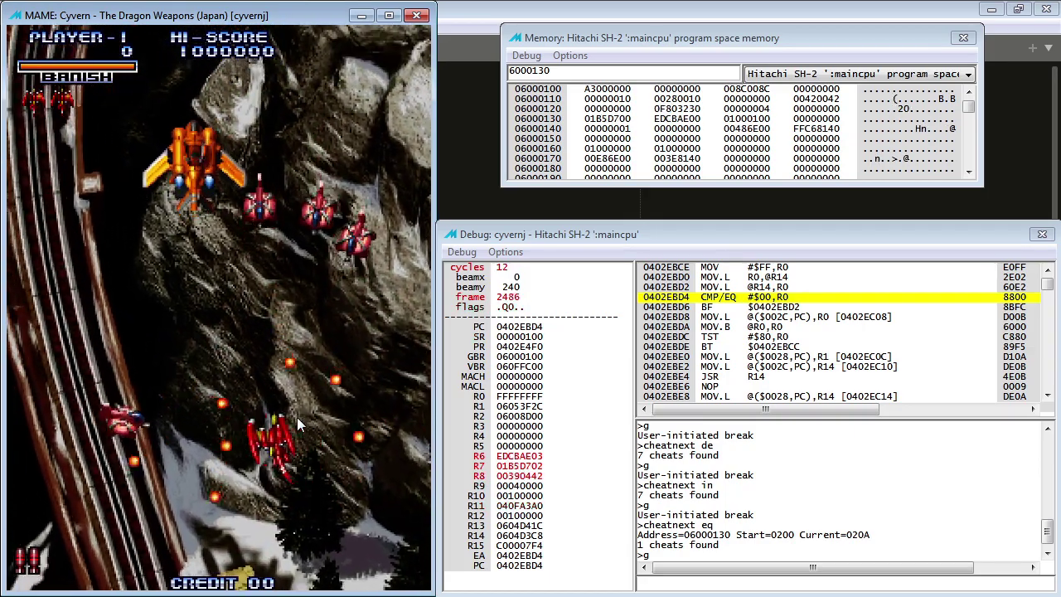
{"action": "key", "text": "F7"}
{"action": "key", "text": "Return"}
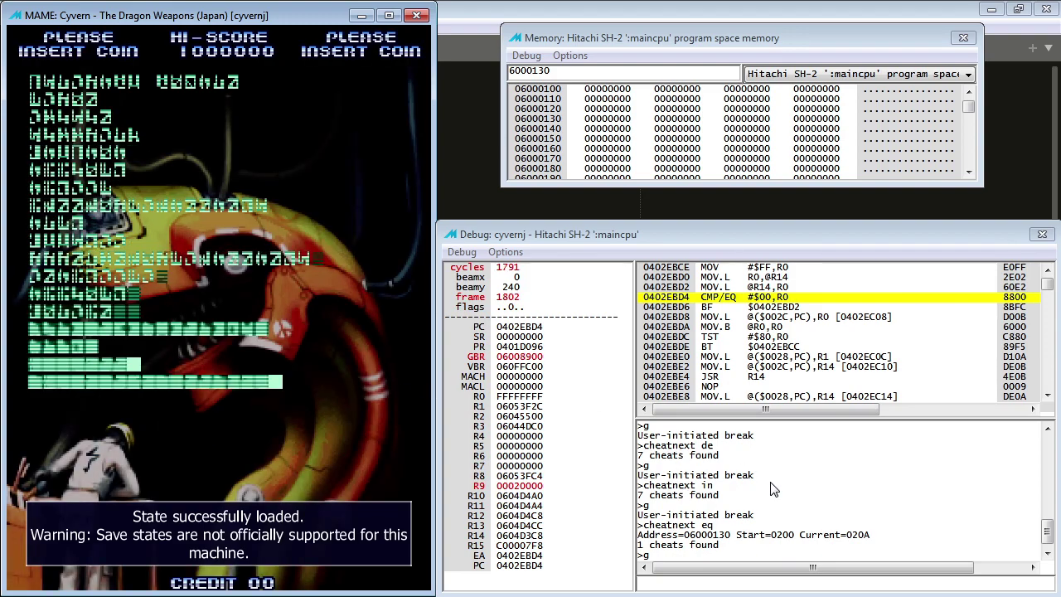
{"action": "key", "text": "5"}
{"action": "key", "text": "1"}
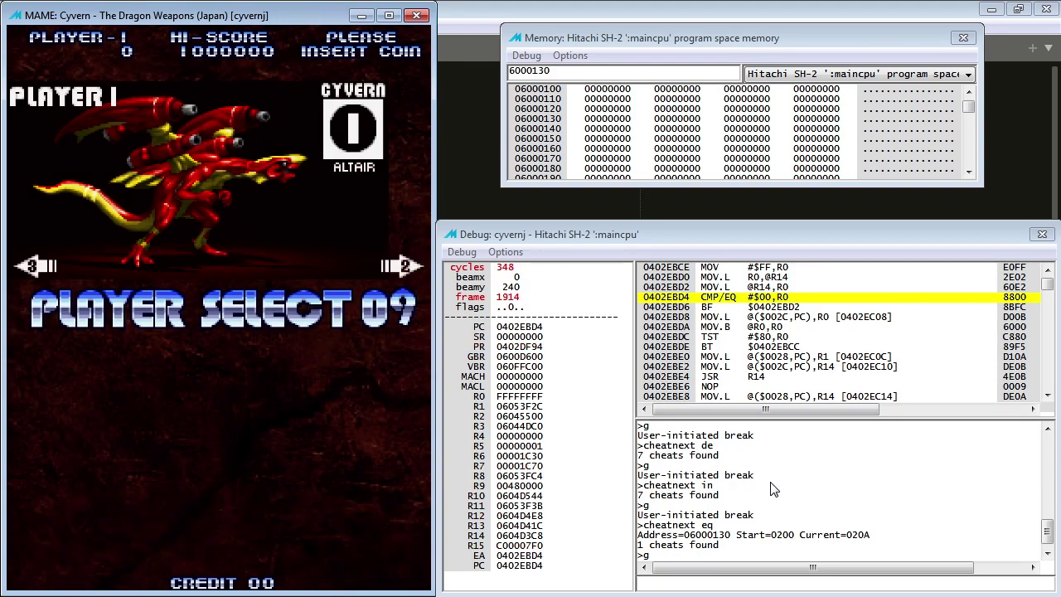
{"action": "key", "text": "ctrl"}
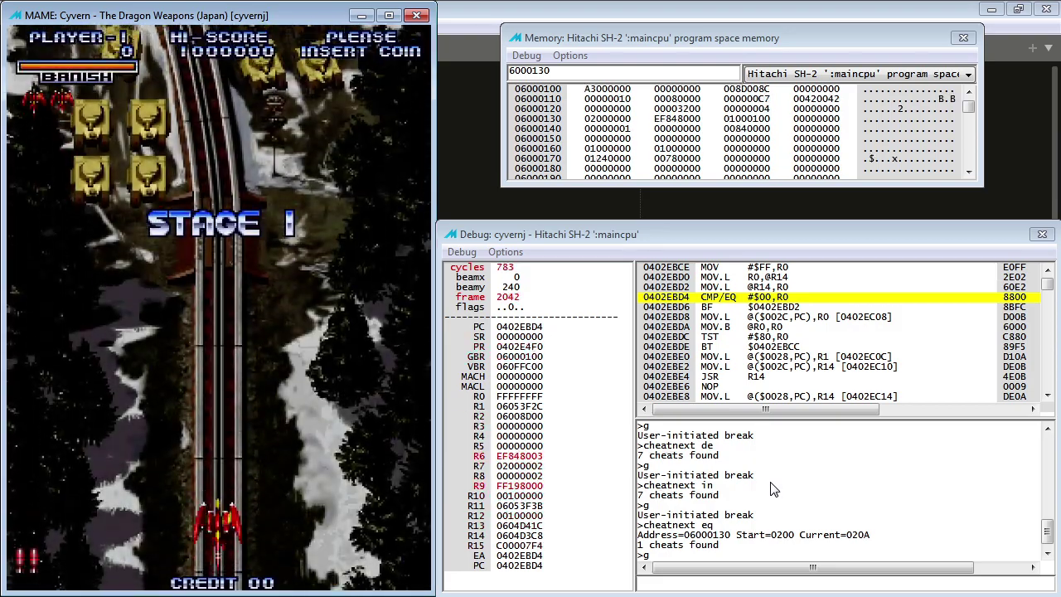
Step: Play Stage 1, firing while steering the ship right and left to examine its movement and shots
{"action": "key", "text": "ctrl"}
{"action": "key", "text": "Right"}
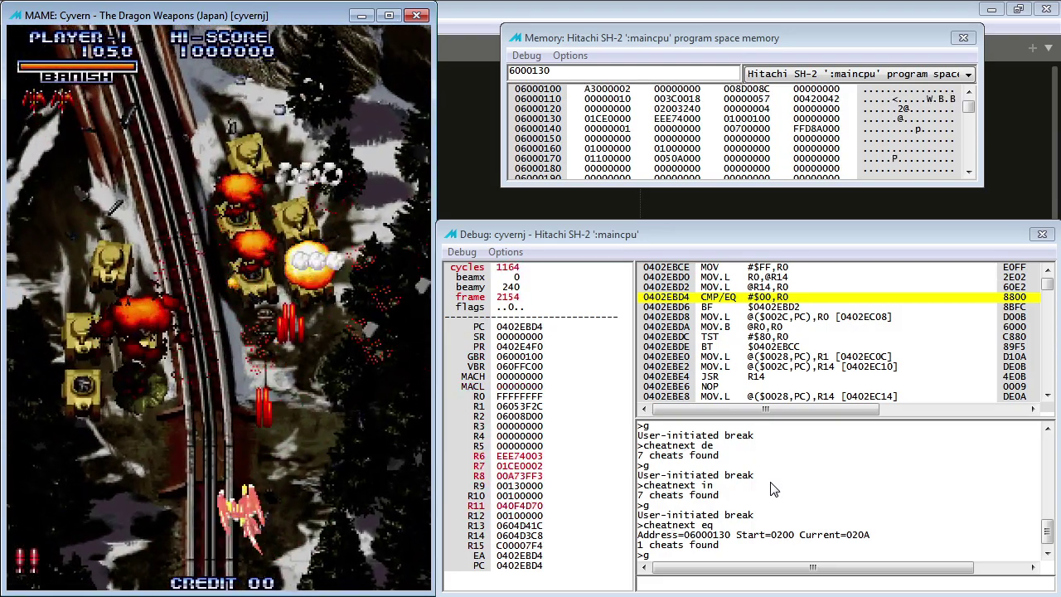
{"action": "key", "text": "ctrl"}
{"action": "key", "text": "Right"}
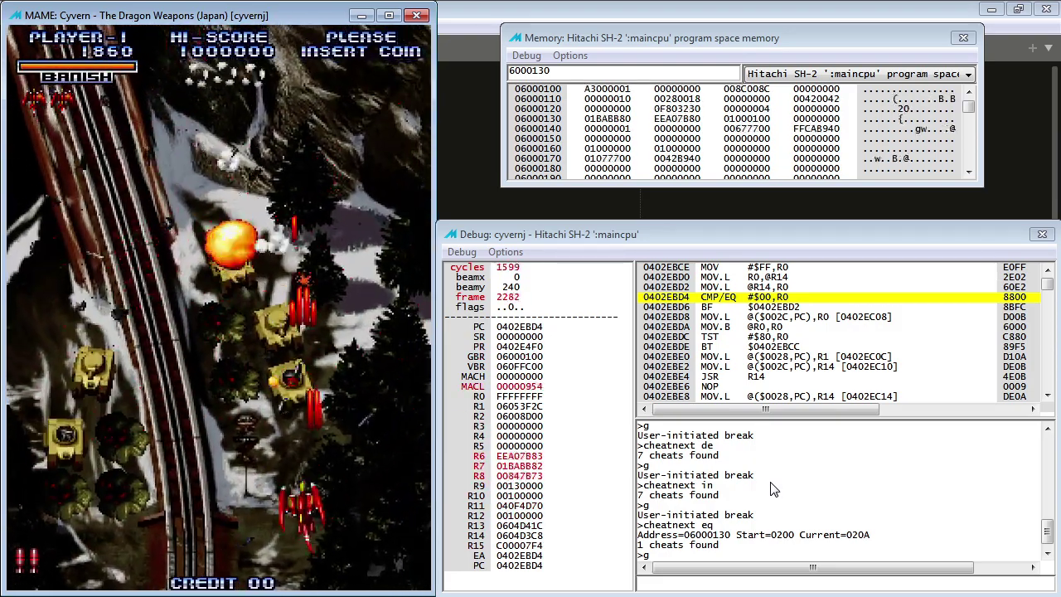
{"action": "key", "text": "ctrl"}
{"action": "key", "text": "Left"}
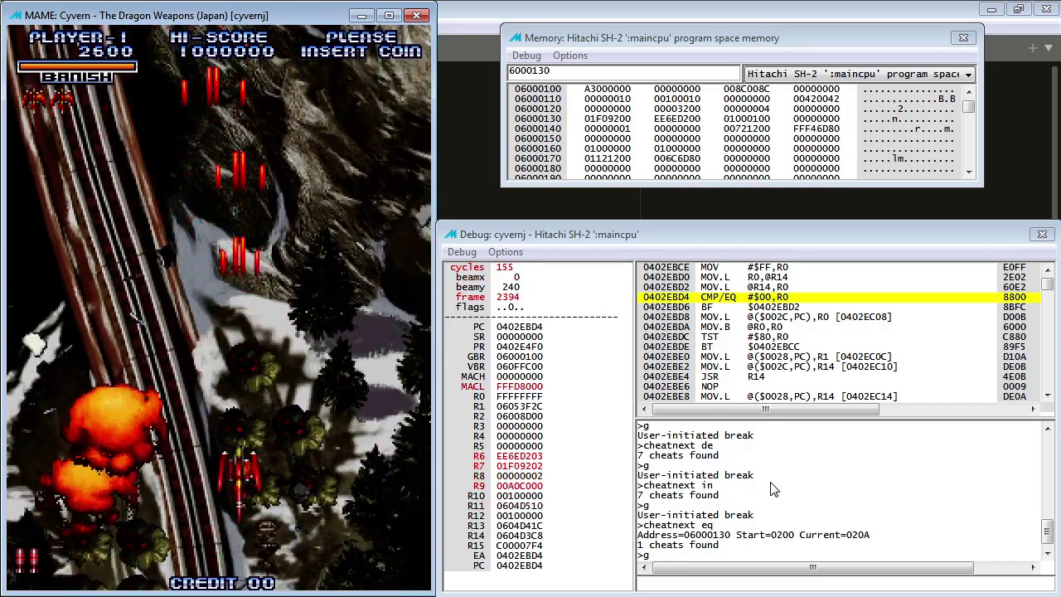
{"action": "key", "text": "ctrl"}
{"action": "key", "text": "Right"}
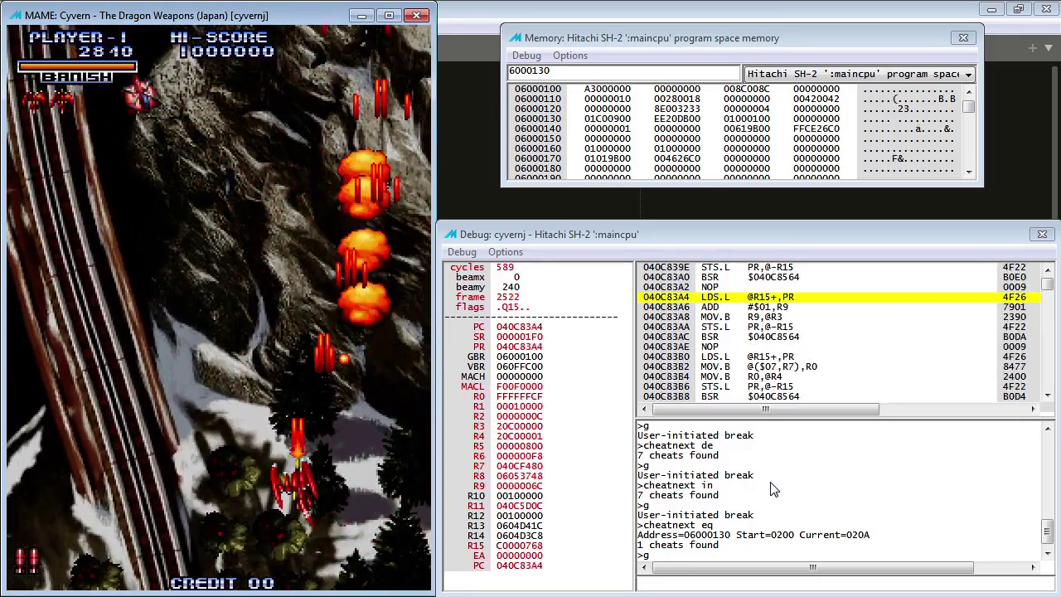
{"action": "key", "text": "ctrl"}
{"action": "key", "text": "Left"}
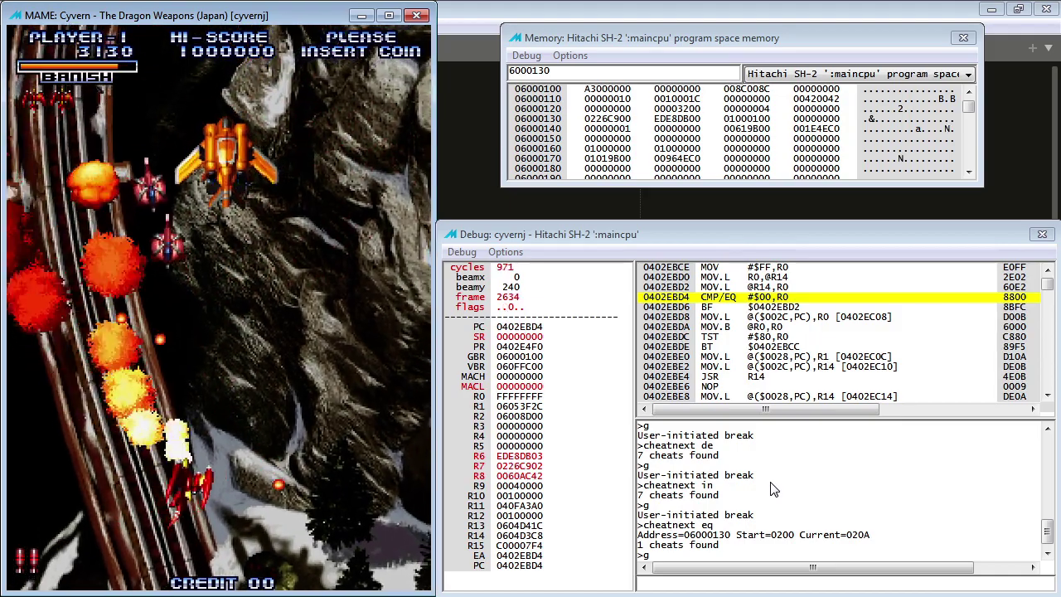
{"action": "key", "text": "ctrl"}
{"action": "key", "text": "Left"}
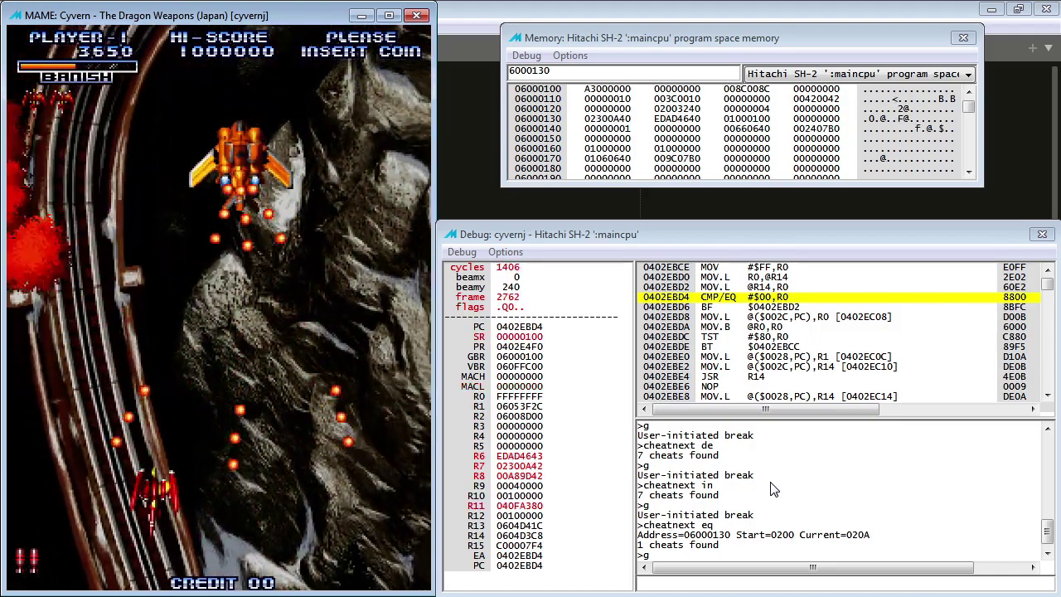
Step: Reload the saved state, start Stage 1 with the Type 1 ship, and begin a "banish=" line under Type1 in the Sublime Text notes
{"action": "key", "text": "F7"}
{"action": "key", "text": "1"}
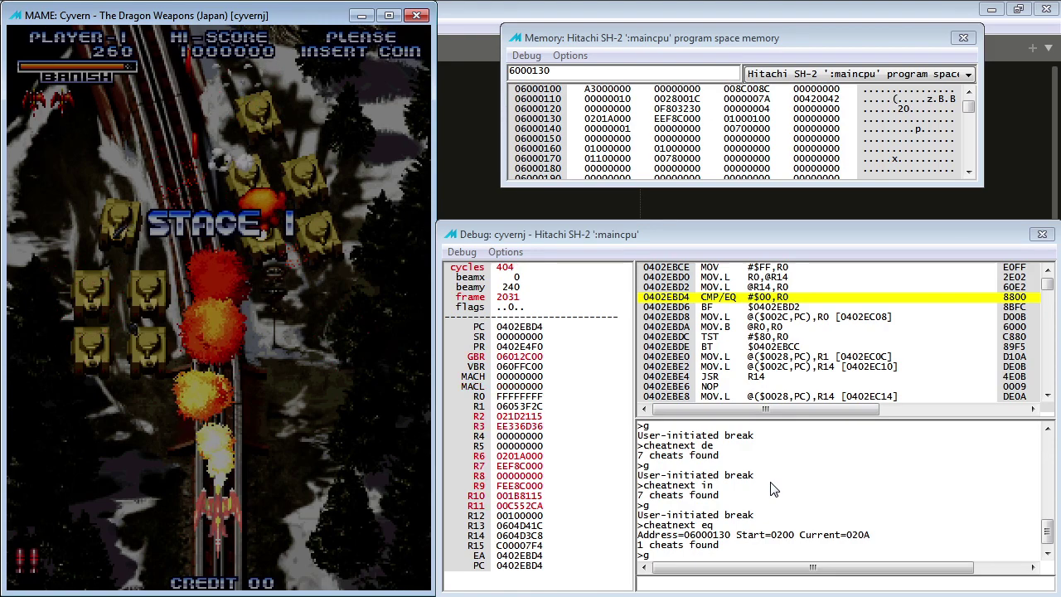
{"action": "left_click", "coordinate": [450, 110]}
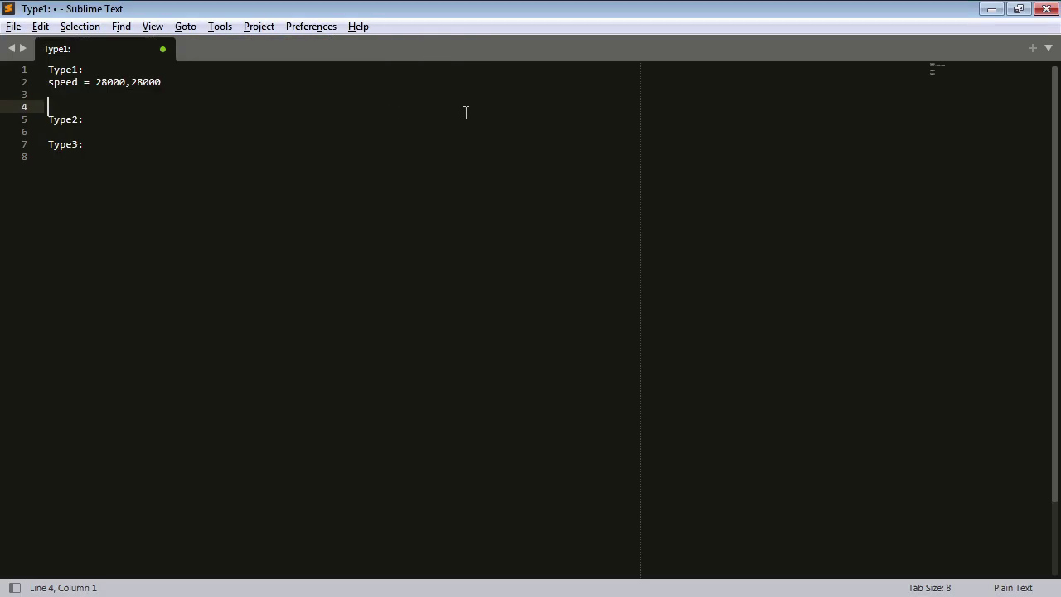
{"action": "key", "text": "Up"}
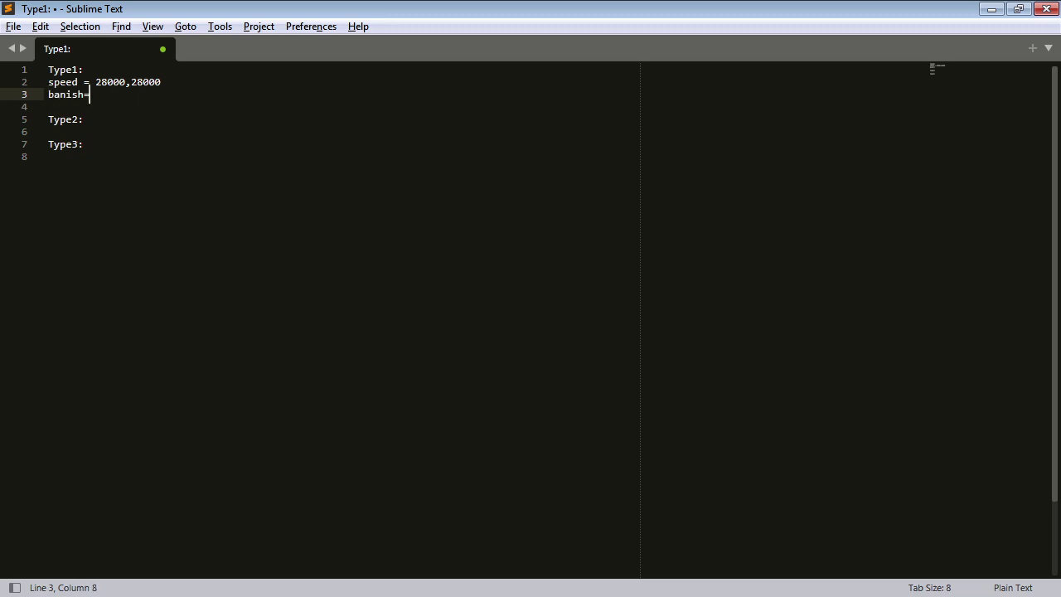
{"action": "key", "text": "alt+Tab"}
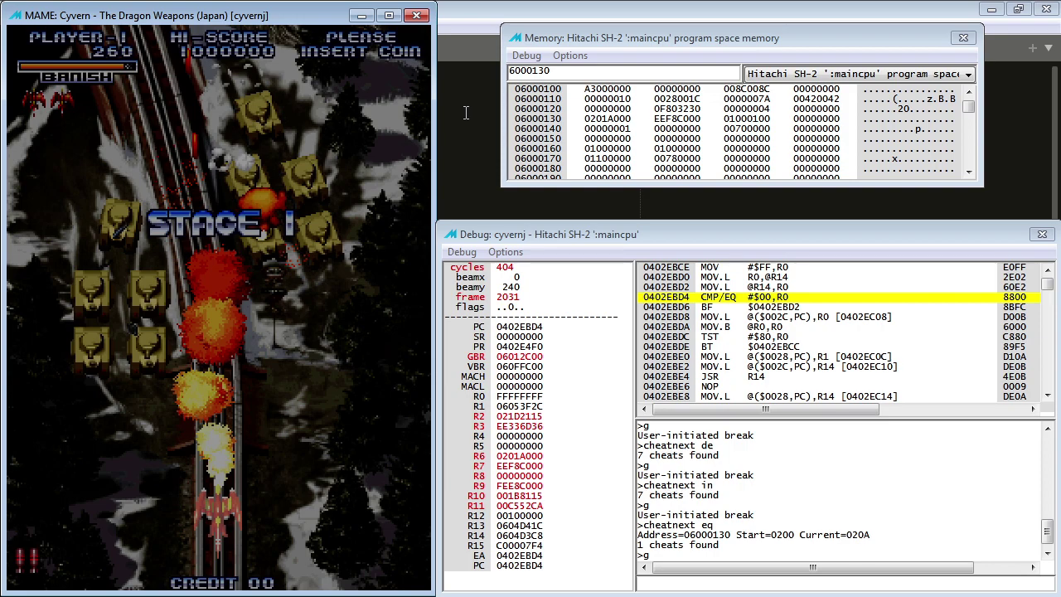
Step: Advance the game frame by frame during the Type 1 banish attack to examine the ship's position values at 6000130
{"action": "key", "text": "F8"}
{"action": "key", "text": "F8"}
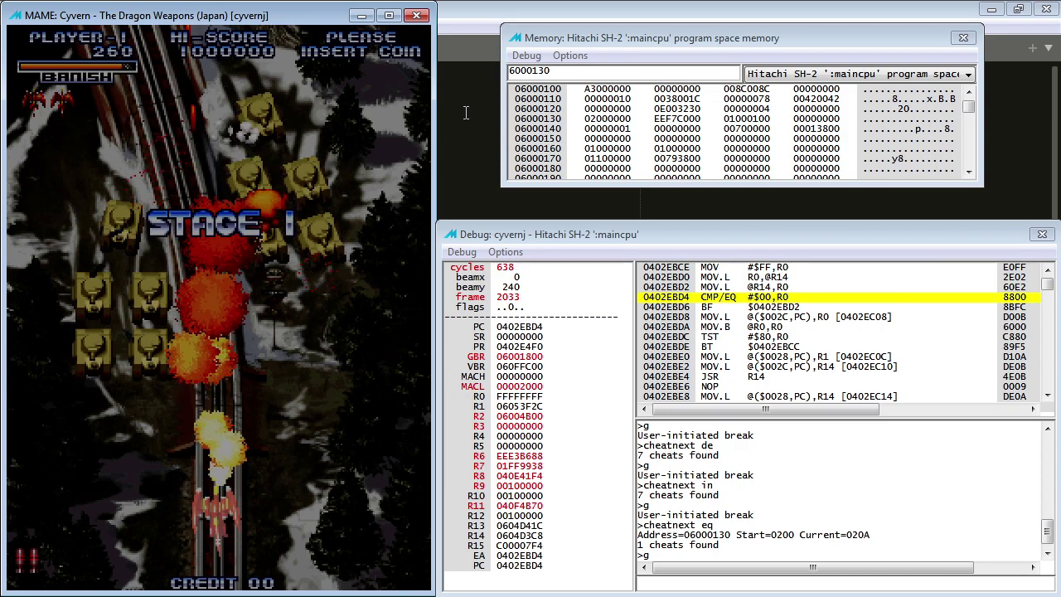
{"action": "key", "text": "F8"}
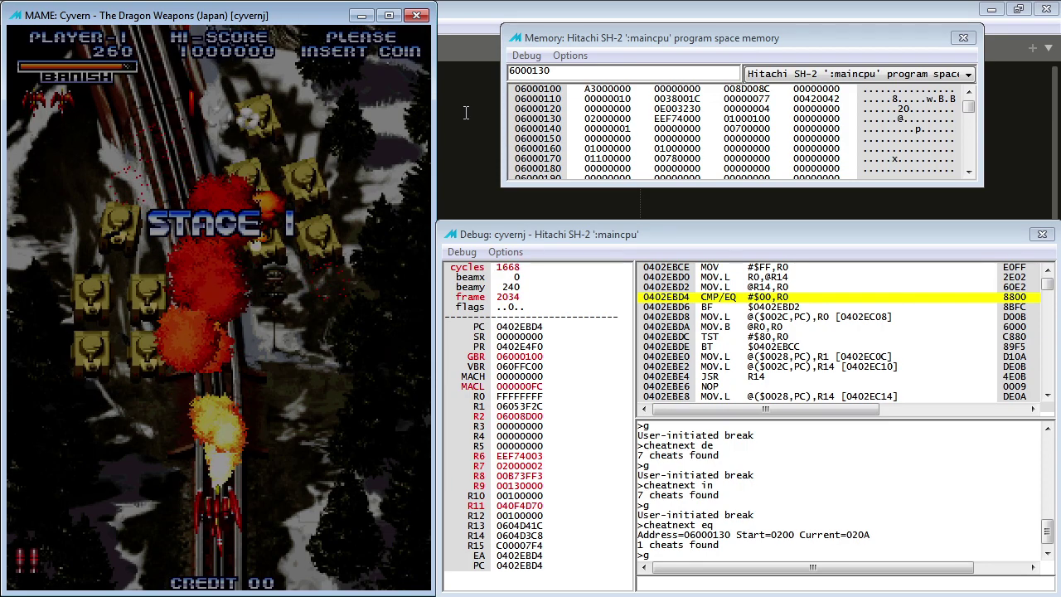
{"action": "key", "text": "F8"}
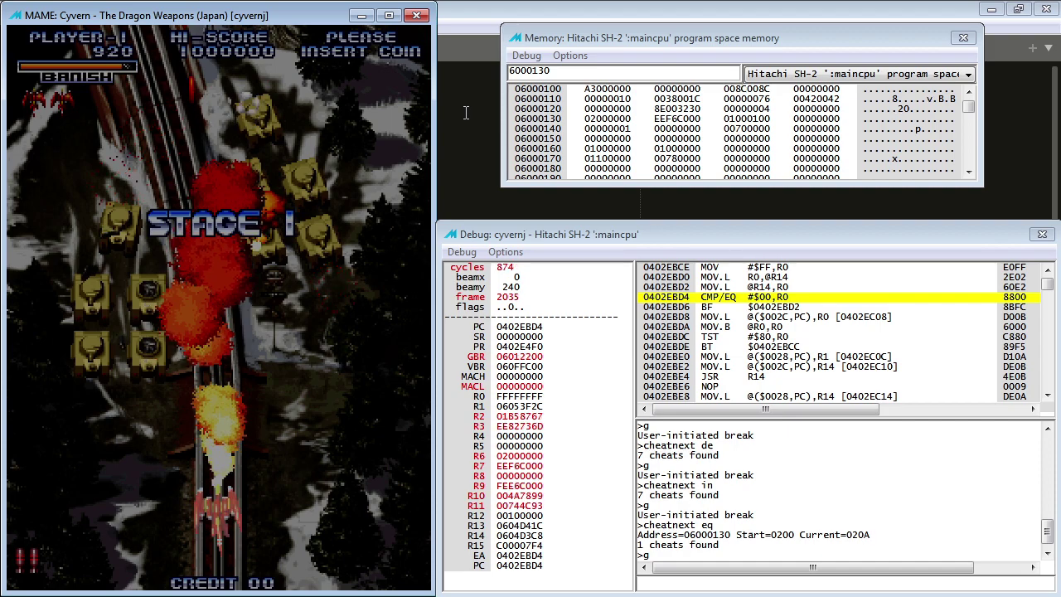
{"action": "key", "text": "F8"}
{"action": "key", "text": "F8"}
Step: Enter 1A000,1A000 as the Type1 banish values in the Sublime Text notes and return to MAME
{"action": "key", "text": "alt+Tab"}
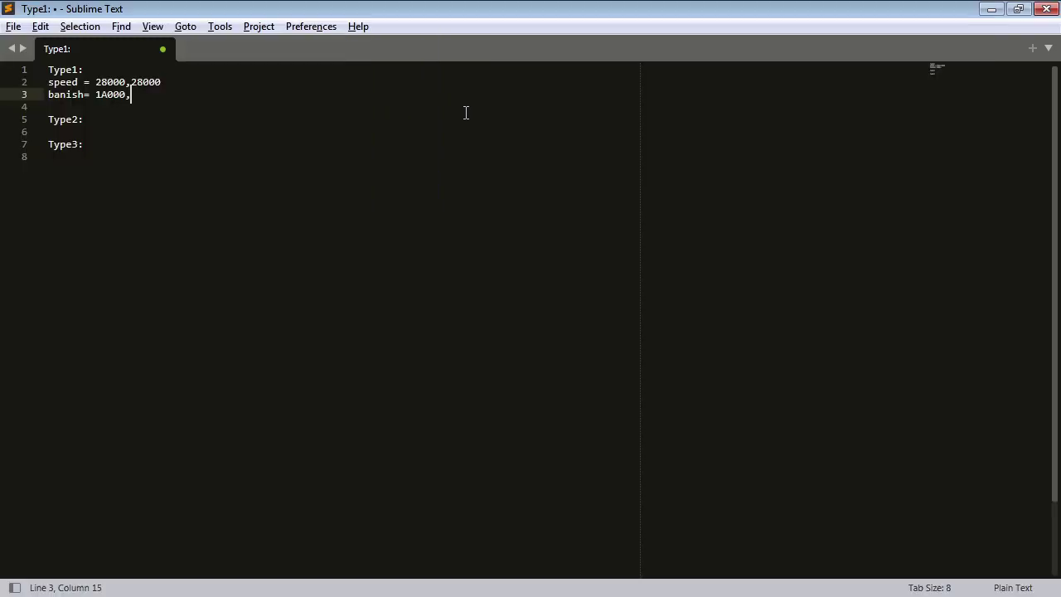
{"action": "left_click", "coordinate": [48, 119]}
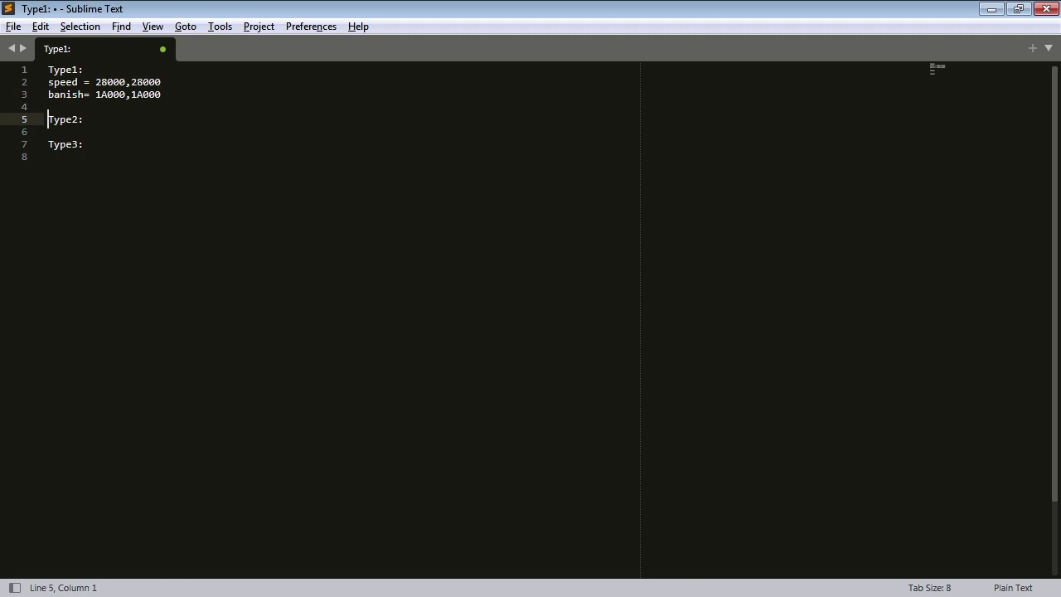
{"action": "key", "text": "alt+Tab"}
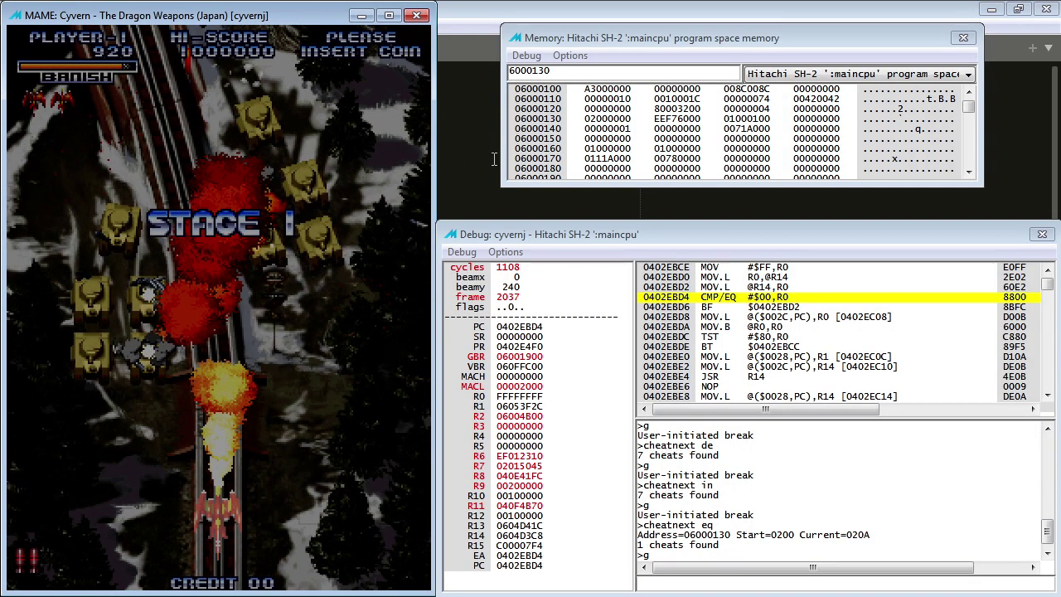
Step: Reload the saved state and start a new one-player game with the blue Type 2 ship
{"action": "key", "text": "Left"}
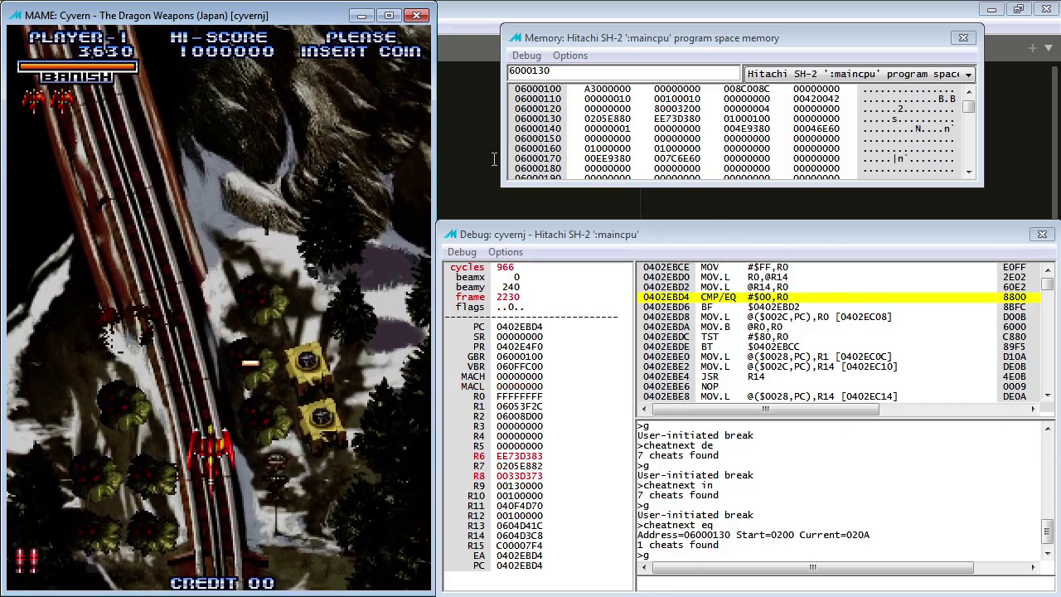
{"action": "key", "text": "F7"}
{"action": "key", "text": "1"}
{"action": "key", "text": "5"}
{"action": "key", "text": "1"}
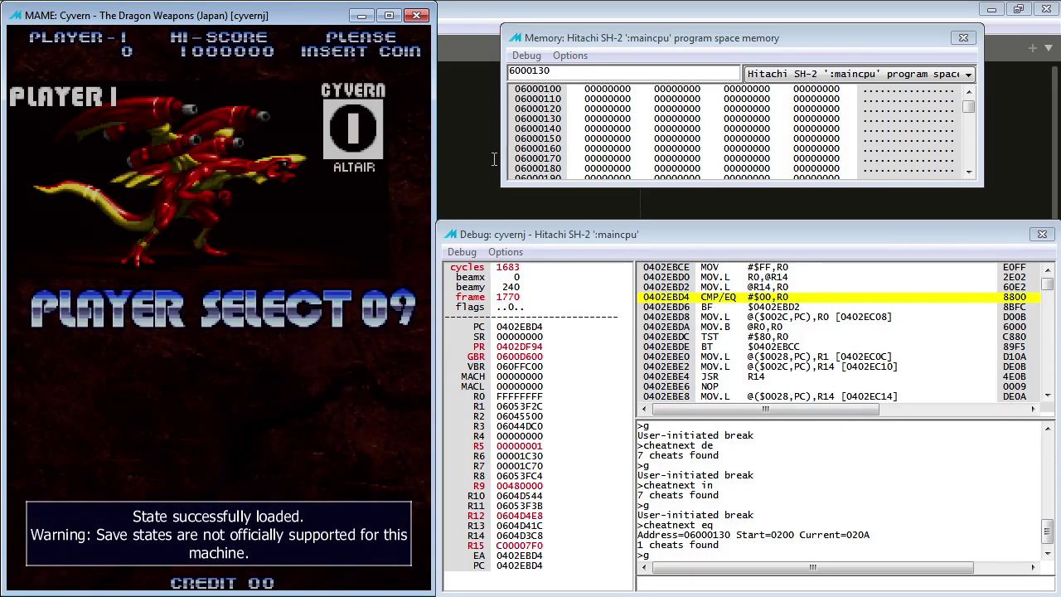
{"action": "key", "text": "ctrl"}
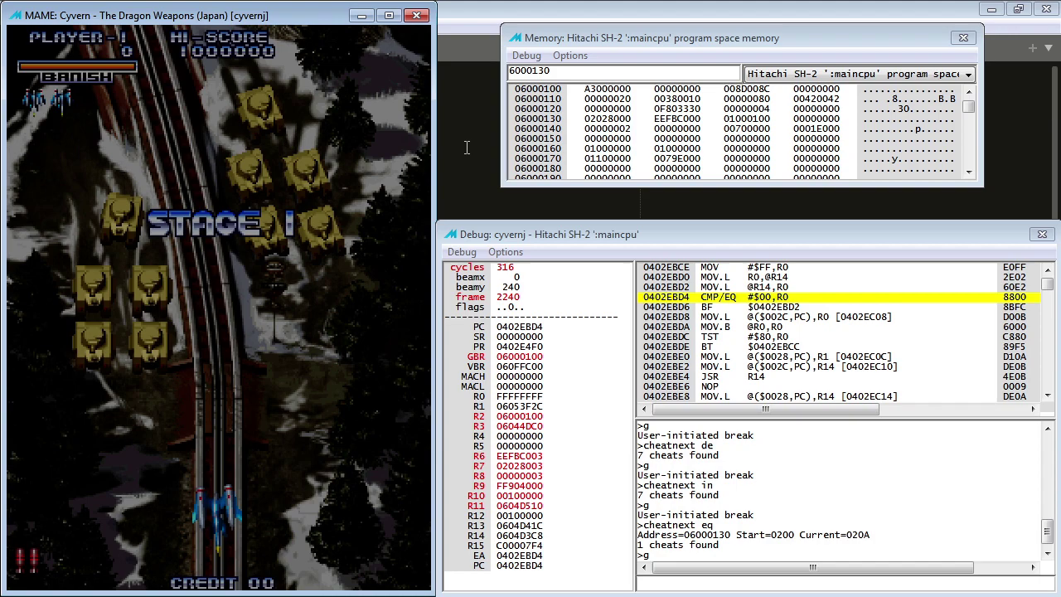
Step: Add "speed = 28000,28000" for Type2 in the Sublime Text notes, then reload the saved state in MAME
{"action": "left_click", "coordinate": [467, 147]}
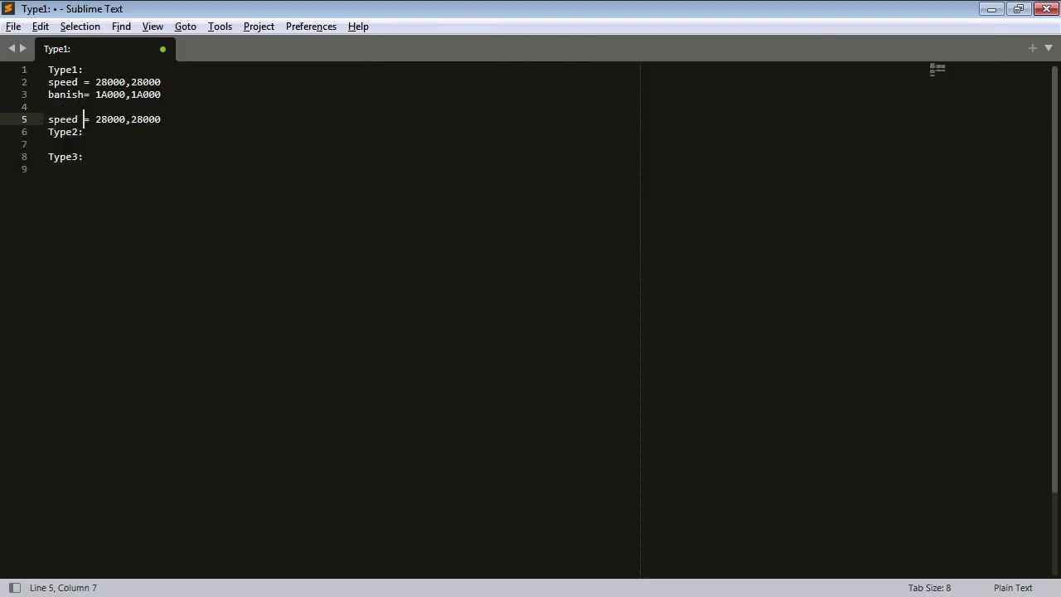
{"action": "key", "text": "alt+Tab"}
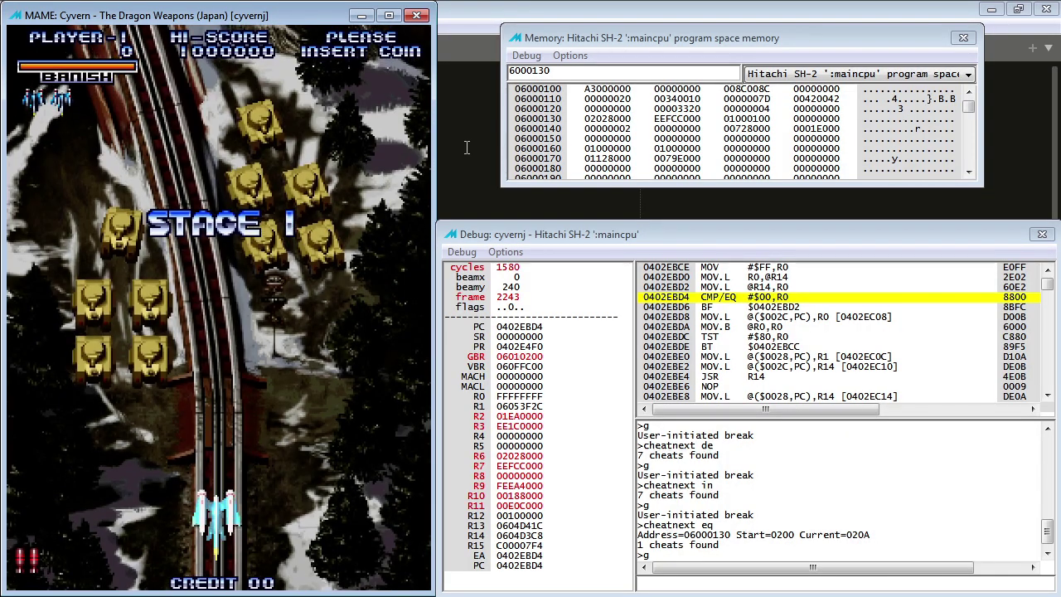
{"action": "key", "text": "shift+F7"}
{"action": "key", "text": "Return"}
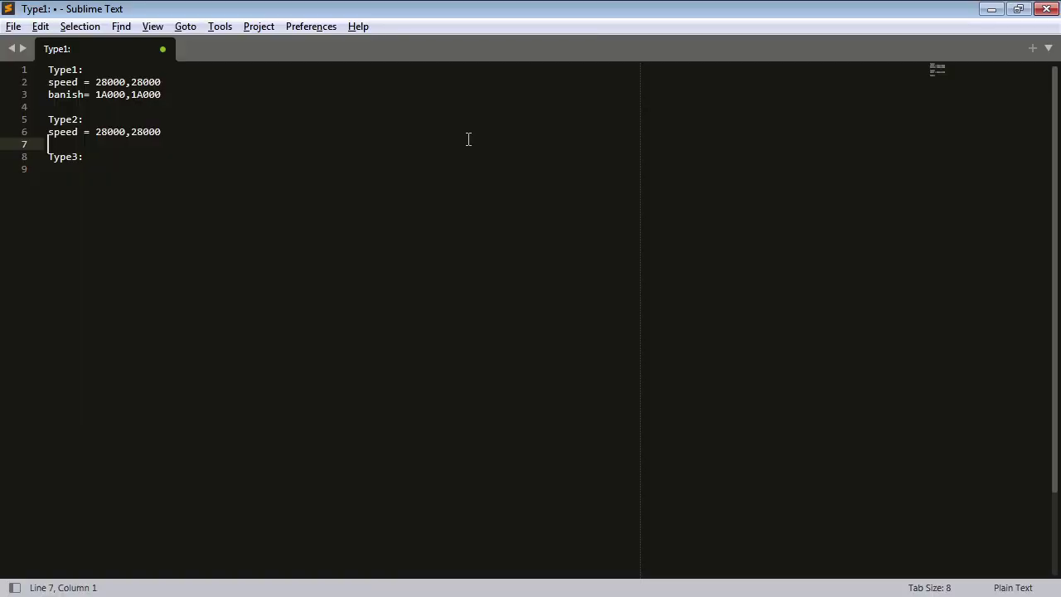
Step: Duplicate the Type1 banish line below Type2's speed line in the notes, set its values to 1C000,1C000 and return to MAME
{"action": "key", "text": "Up"}
{"action": "key", "text": "Up"}
{"action": "key", "text": "Up"}
{"action": "key", "text": "Up"}
{"action": "key", "text": "ctrl+shift+d"}
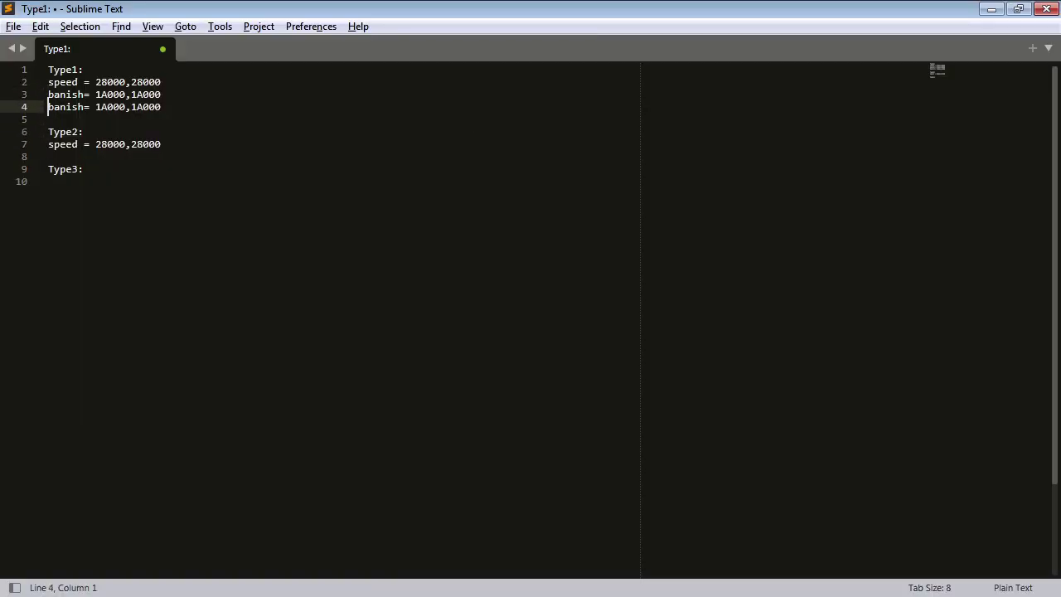
{"action": "key", "text": "ctrl+shift+Down"}
{"action": "key", "text": "ctrl+shift+Down"}
{"action": "key", "text": "ctrl+shift+Down"}
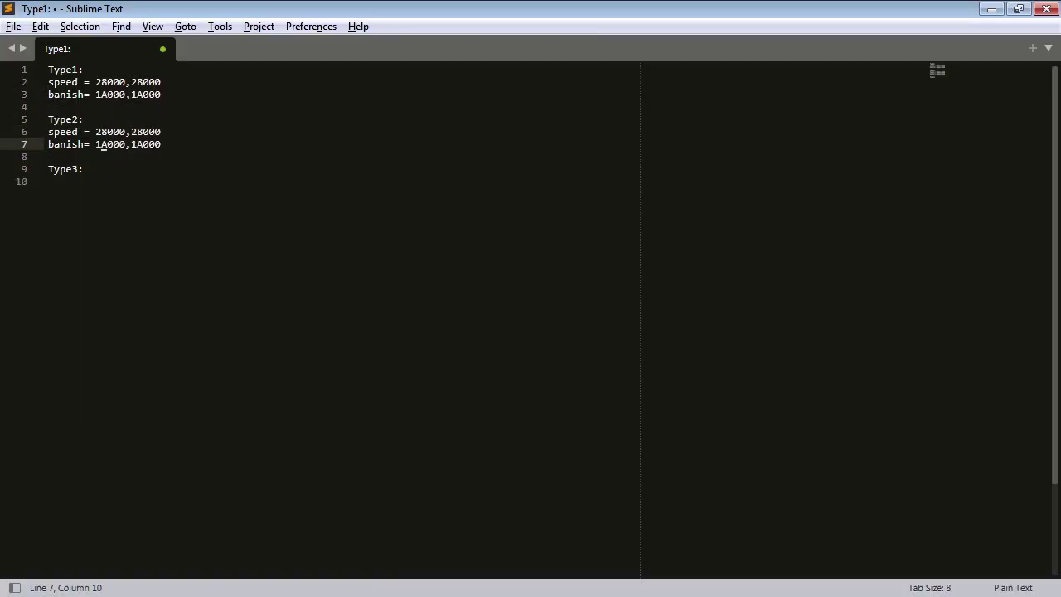
{"action": "key", "text": "alt+Tab"}
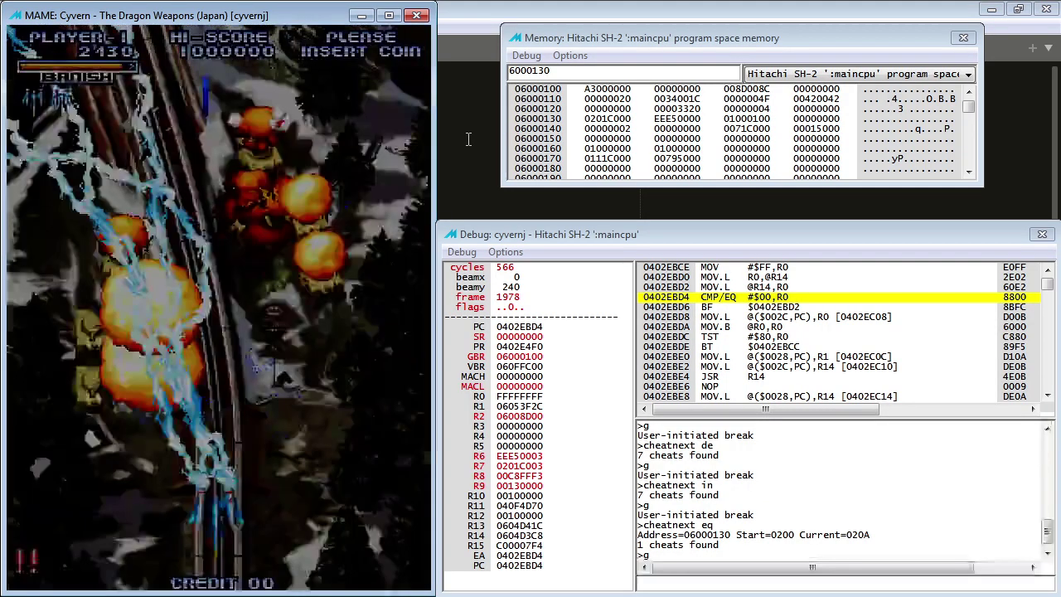
Step: Reload the saved state and start a new one-player game with the green Type 3 ship
{"action": "key", "text": "F7"}
{"action": "key", "text": "1"}
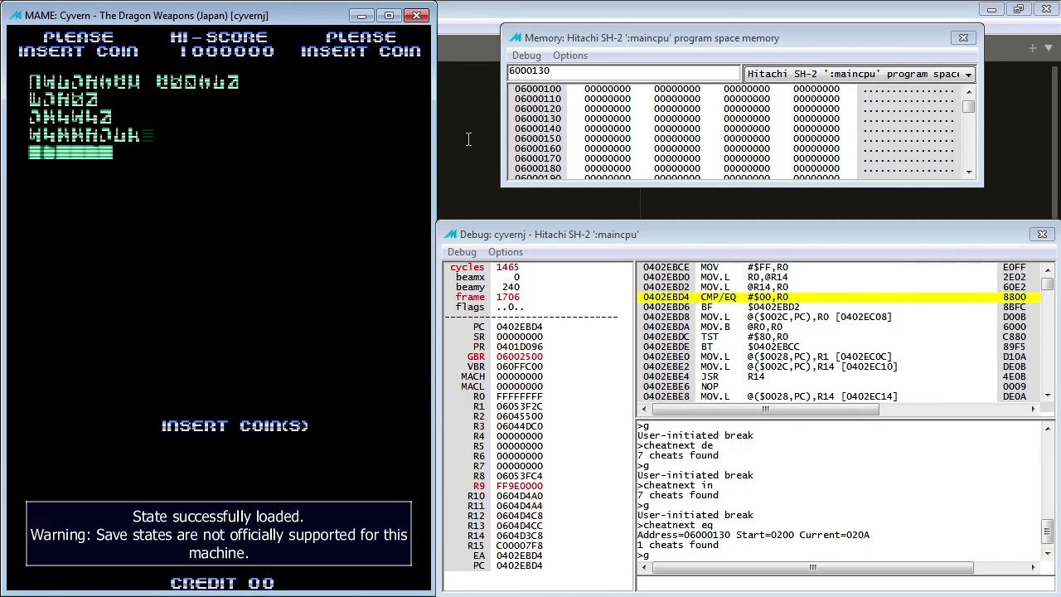
{"action": "key", "text": "5"}
{"action": "key", "text": "1"}
{"action": "key", "text": "Right"}
{"action": "key", "text": "ctrl"}
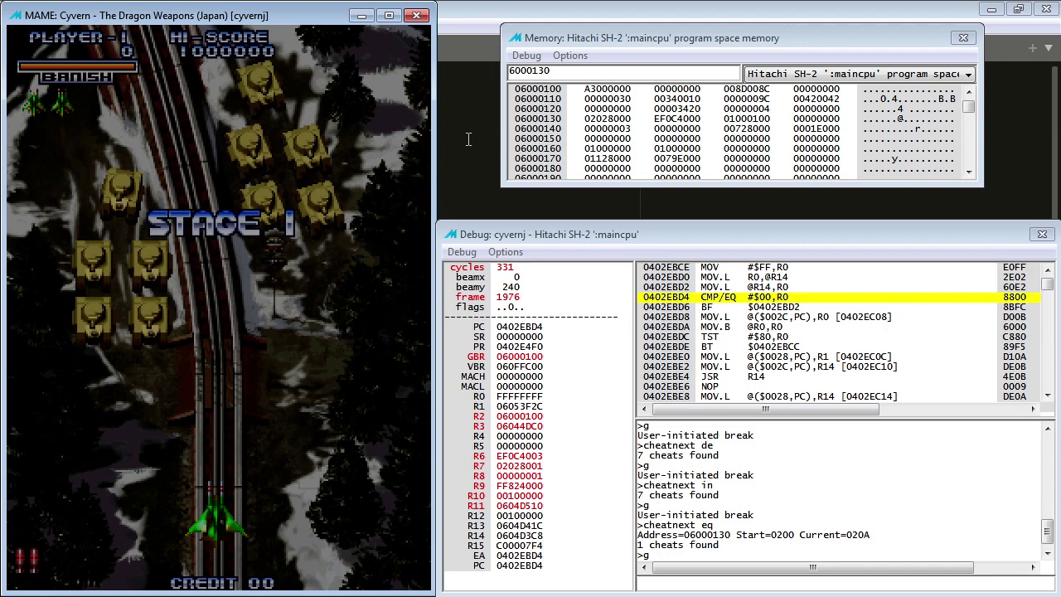
Step: Add the line "speed = 28000,28000" under Type3 in the Sublime Text notes and return to MAME
{"action": "left_click", "coordinate": [469, 140]}
{"action": "key", "text": "Up"}
{"action": "key", "text": "Down"}
{"action": "key", "text": "Down"}
{"action": "key", "text": "Down"}
{"action": "key", "text": "Down"}
{"action": "type", "text": "speed = 28000,28000"}
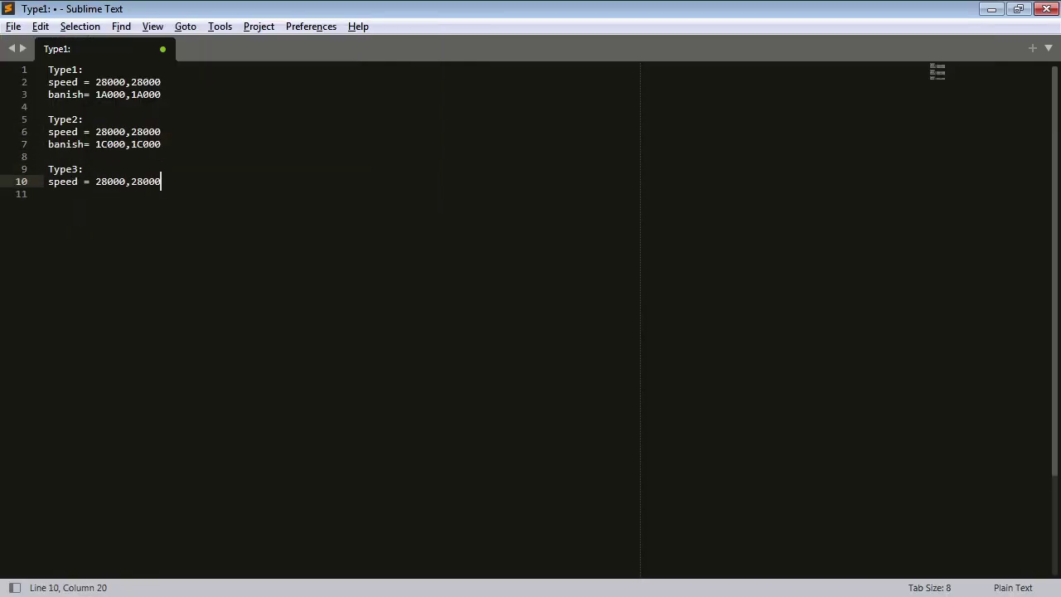
{"action": "key", "text": "alt+Tab"}
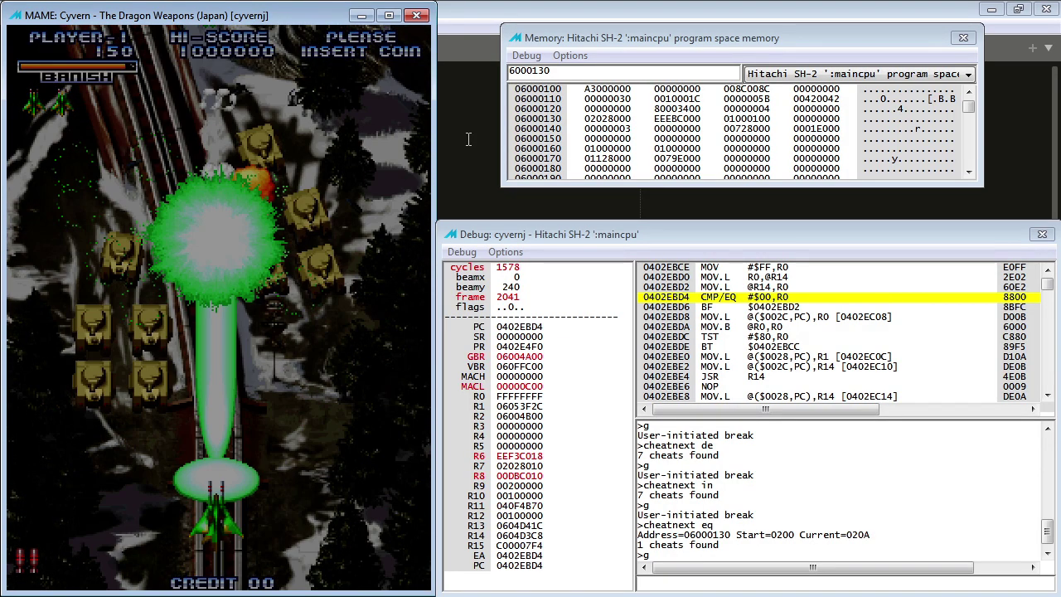
Step: Reload the saved state and fire the Type 3 ship's banish beam in Stage 1 to examine its slowed movement in memory
{"action": "key", "text": "F7"}
{"action": "key", "text": "1"}
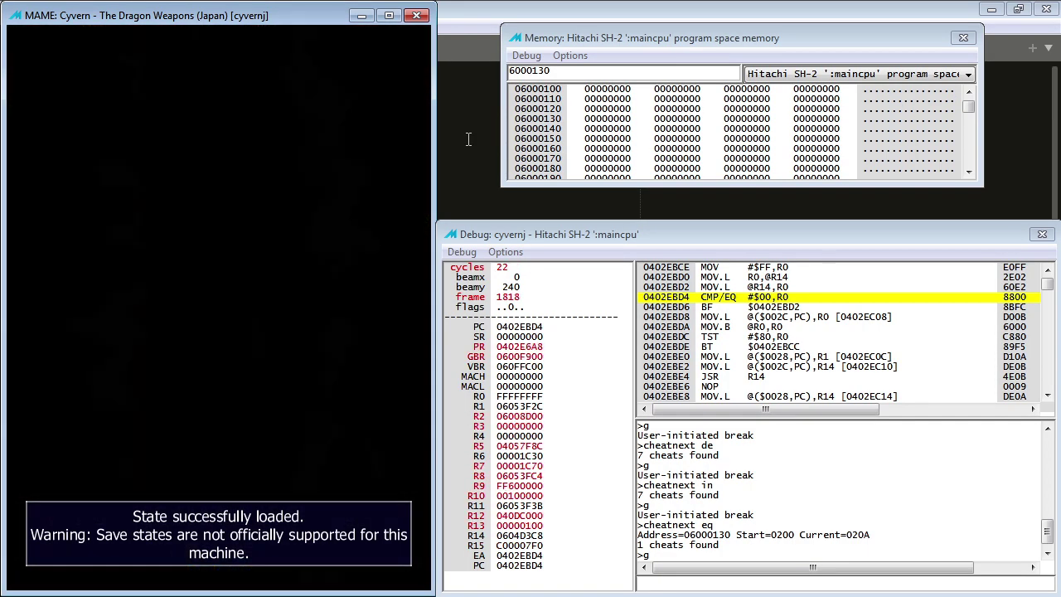
{"action": "key", "text": "alt"}
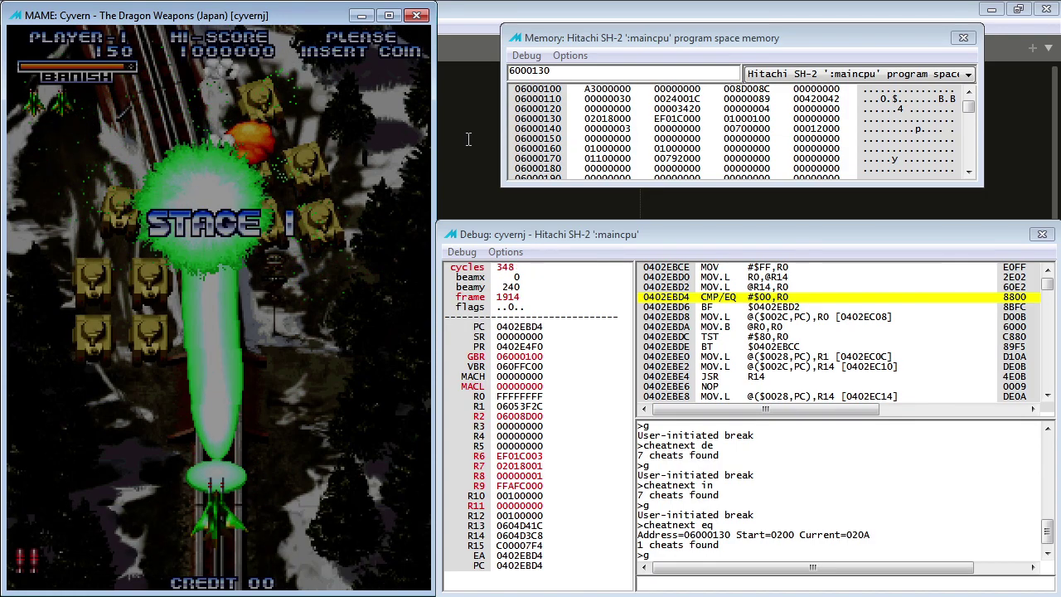
Step: Duplicate the Type2 banish line under Type3 in the notes, set its values to 18000,18000 and add blank lines at the end
{"action": "left_click", "coordinate": [467, 139]}
{"action": "key", "text": "ctrl+shift+d"}
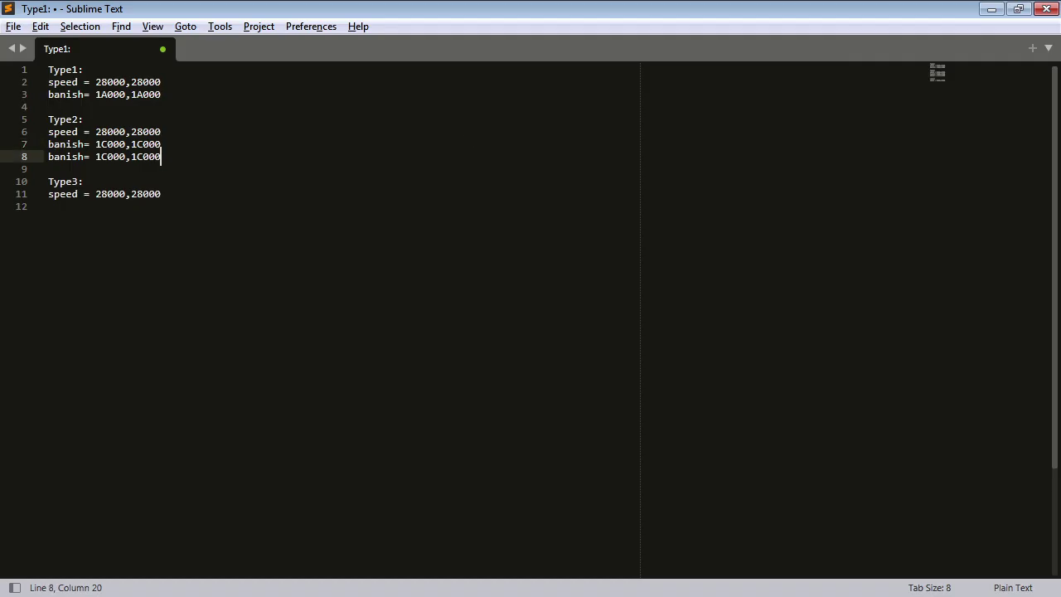
{"action": "key", "text": "ctrl+shift+Down"}
{"action": "key", "text": "ctrl+shift+Down"}
{"action": "key", "text": "ctrl+shift+Down"}
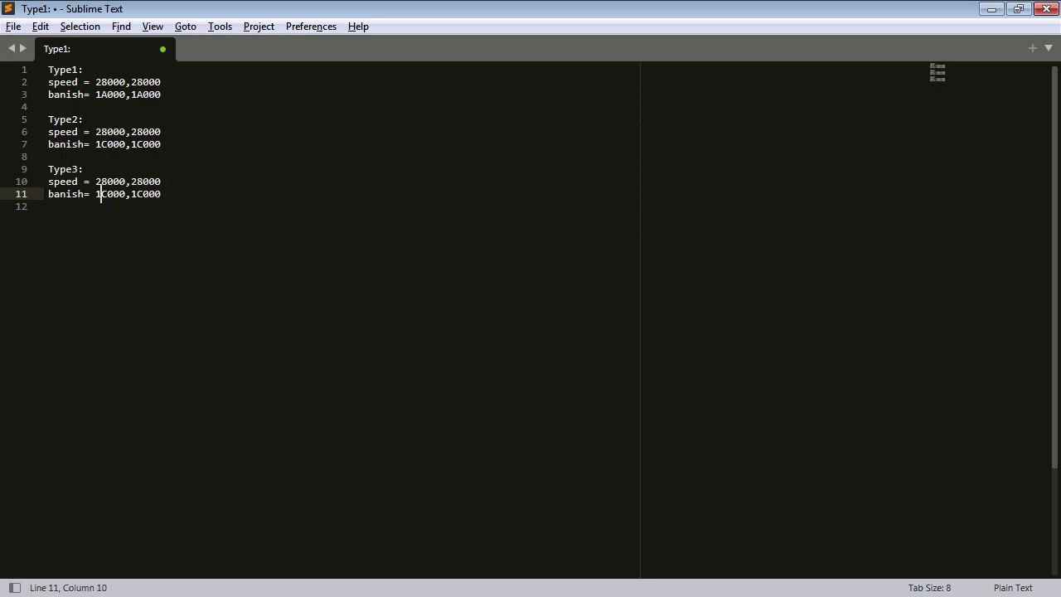
{"action": "key", "text": "Down"}
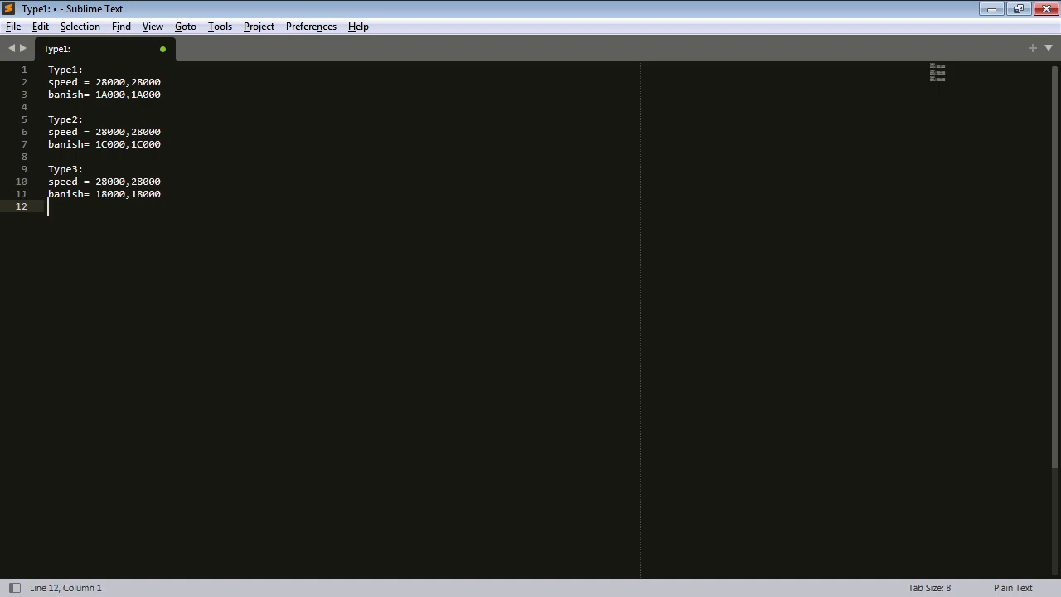
{"action": "key", "text": "Return"}
{"action": "key", "text": "Return"}
{"action": "key", "text": "Up"}
{"action": "key", "text": "alt+Tab"}
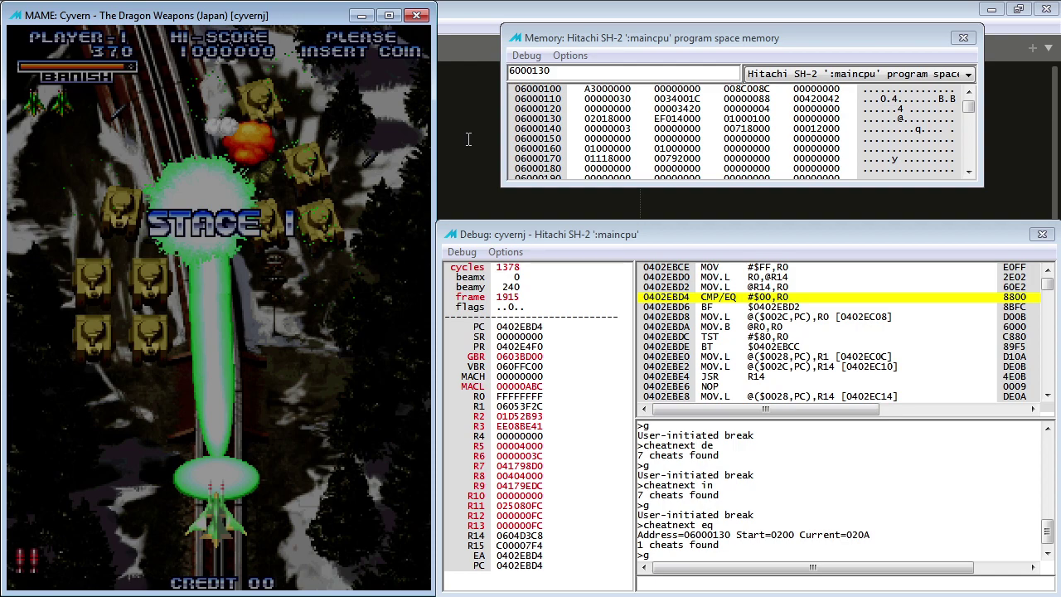
Step: Reload the saved state in MAME and review the recorded speed and banish values of all three types in the Sublime Text notes
{"action": "key", "text": "shift+F7"}
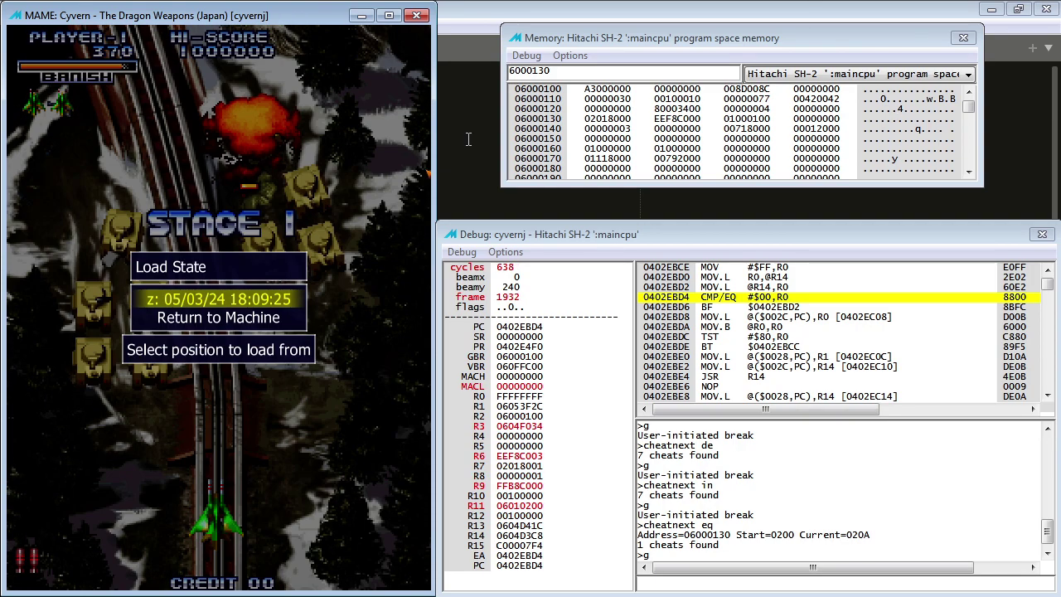
{"action": "key", "text": "Return"}
{"action": "key", "text": "alt+Tab"}
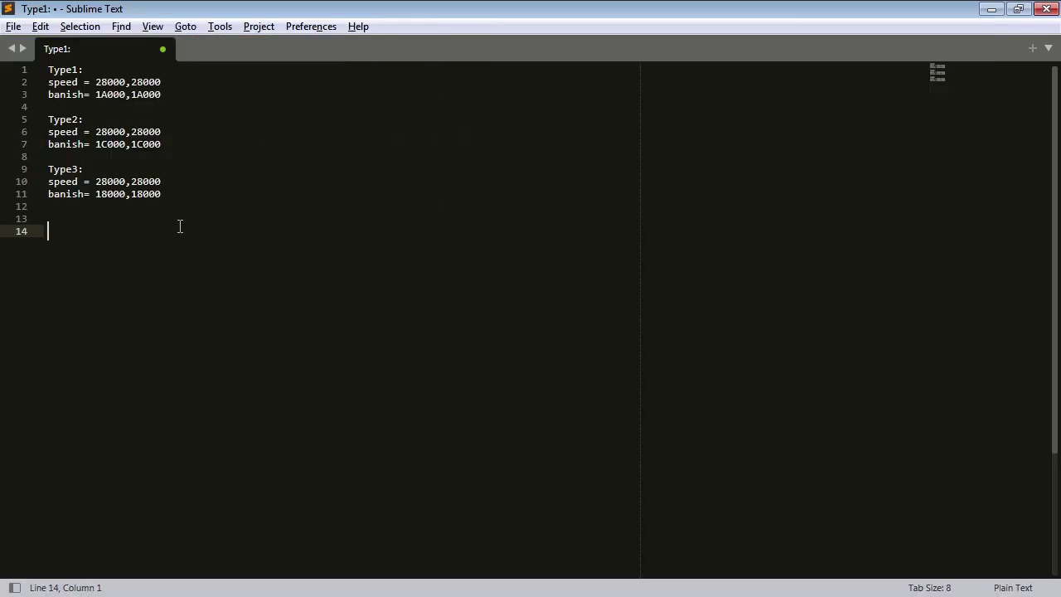
{"action": "left_click_drag", "start_coordinate": [177, 225], "coordinate": [72, 50]}
{"action": "left_click", "coordinate": [149, 325]}
{"action": "left_click_drag", "start_coordinate": [113, 217], "coordinate": [46, 70]}
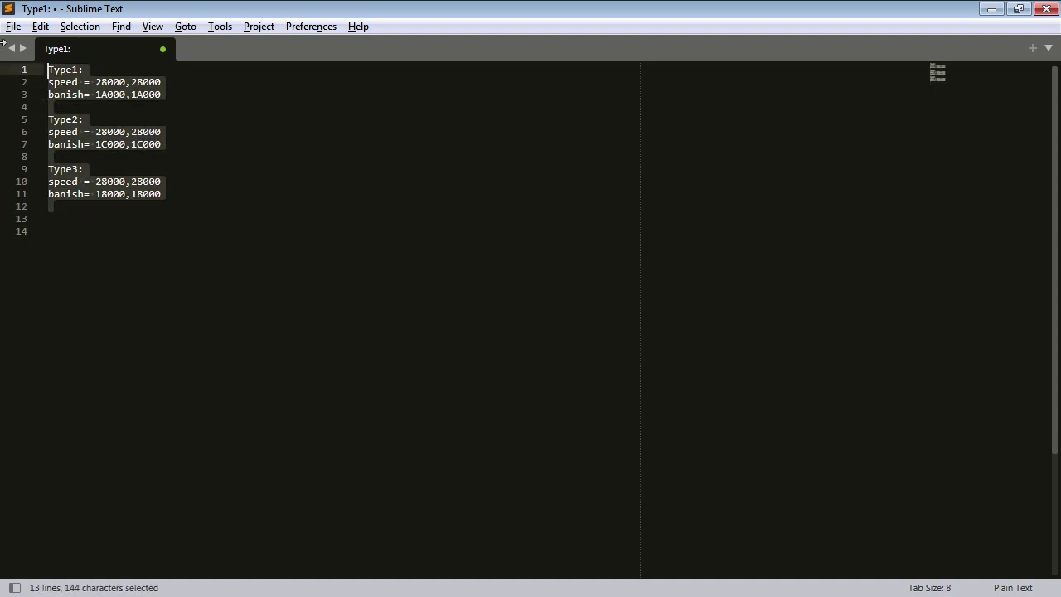
{"action": "left_click", "coordinate": [118, 298]}
Step: Copy the value 28000 from Type3's speed line and paste it on line 13 below the notes
{"action": "key", "text": "Up"}
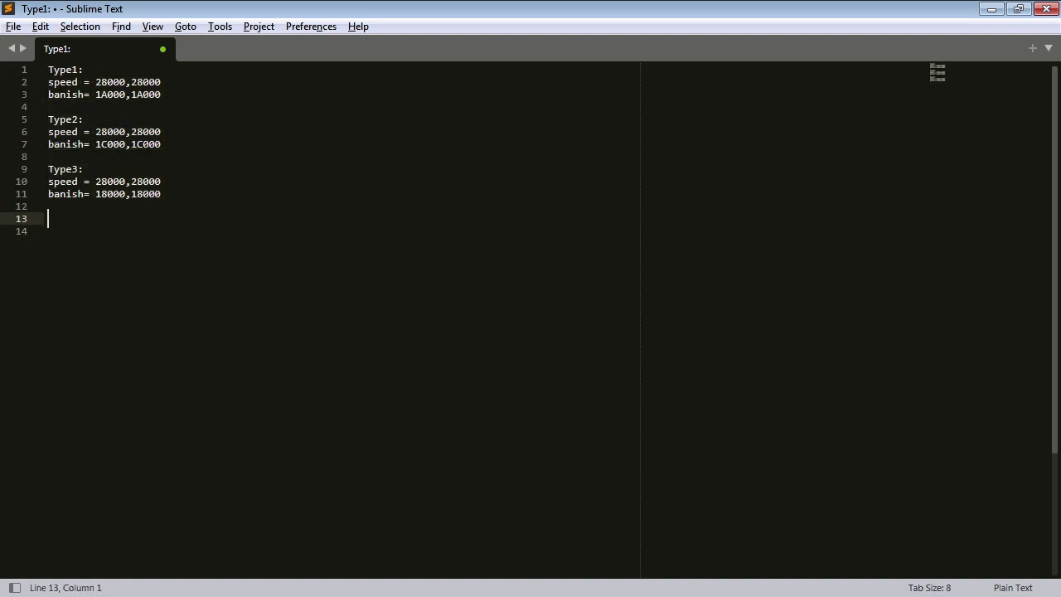
{"action": "key", "text": "Up"}
{"action": "key", "text": "Up"}
{"action": "key", "text": "Up"}
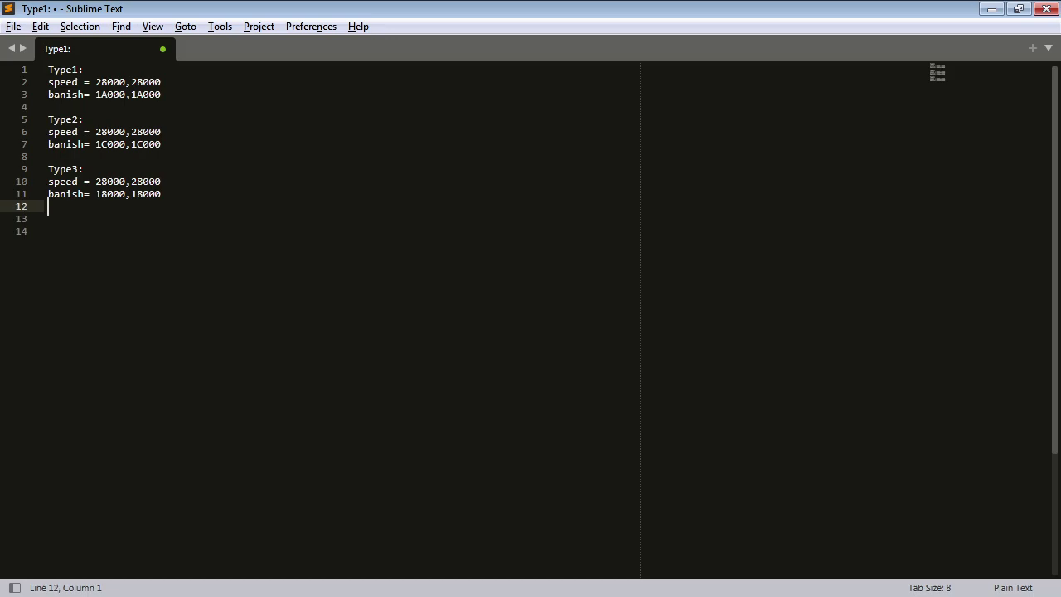
{"action": "key", "text": "End"}
{"action": "key", "text": "ctrl+shift+Left"}
{"action": "key", "text": "ctrl+c"}
{"action": "key", "text": "Down"}
{"action": "key", "text": "Down"}
{"action": "key", "text": "Down"}
{"action": "key", "text": "ctrl+v"}
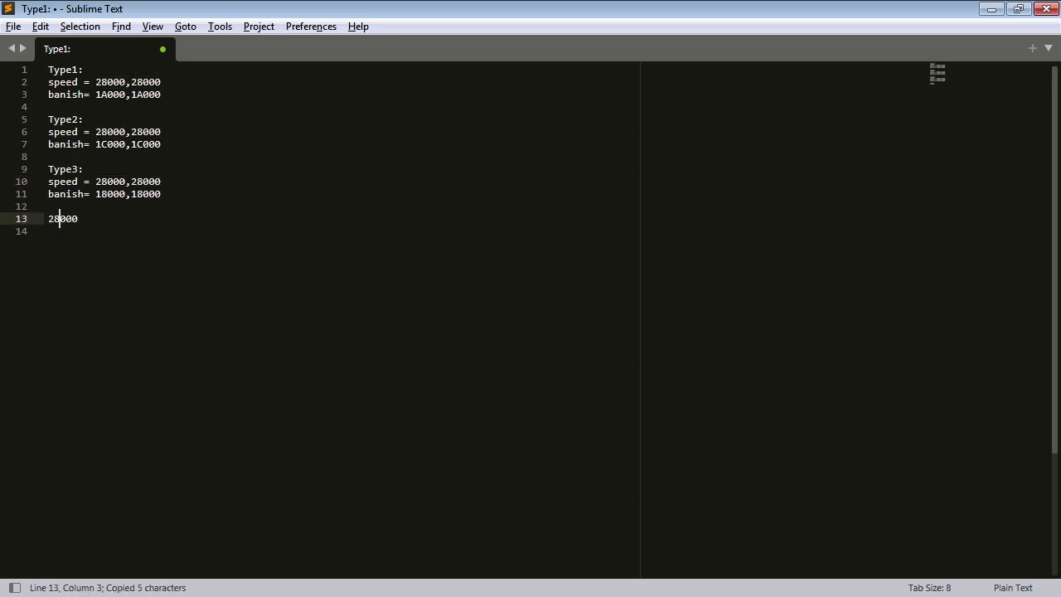
Step: Append an equals sign after 28000 on line 13 of the notes
{"action": "key", "text": "Down"}
{"action": "key", "text": "Left"}
{"action": "type", "text": "="}
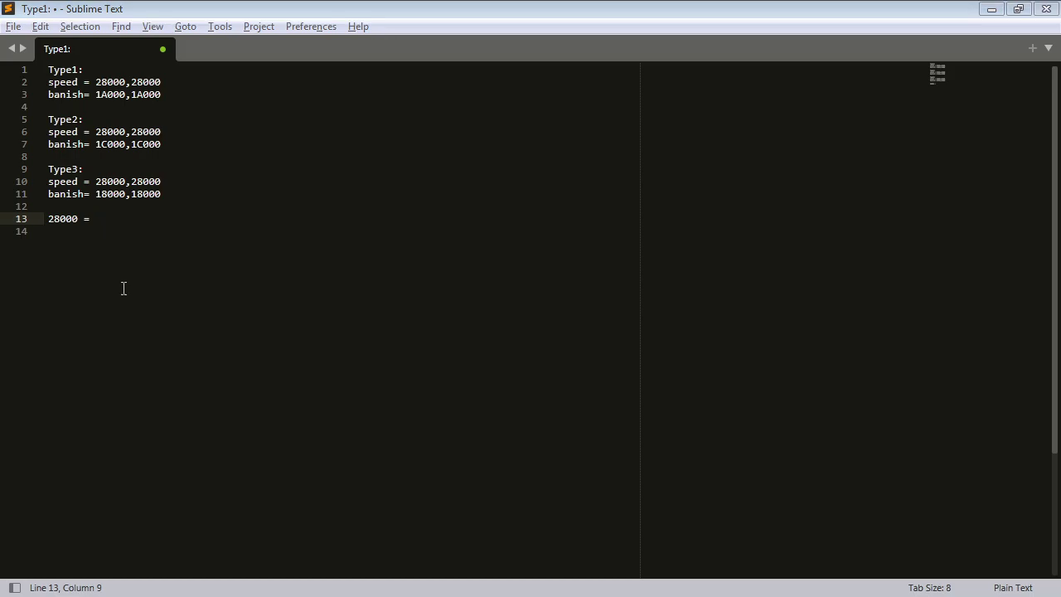
Step: Switch to MAME, load the state saved in slot 2 and start a one-player Stage 1 game with the red ship
{"action": "key", "text": "alt+Tab"}
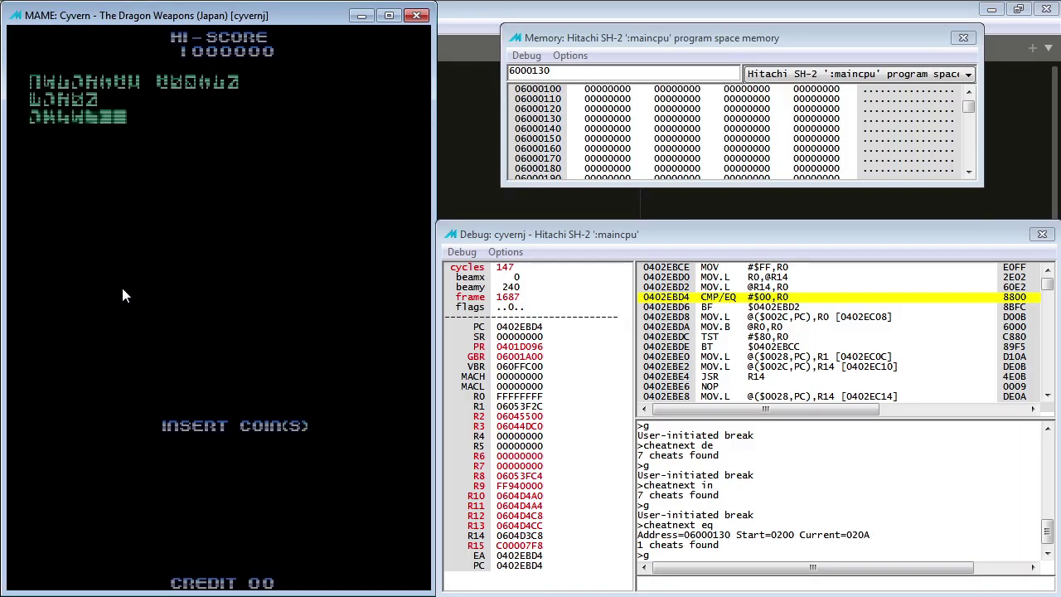
{"action": "key", "text": "shift+F7"}
{"action": "key", "text": "2"}
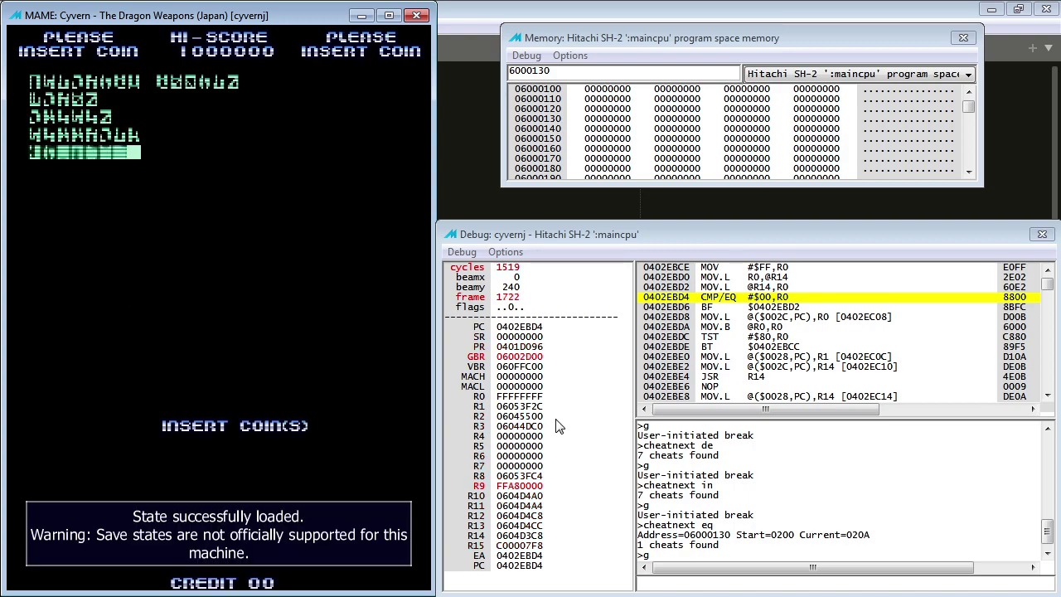
{"action": "key", "text": "1"}
{"action": "key", "text": "Right"}
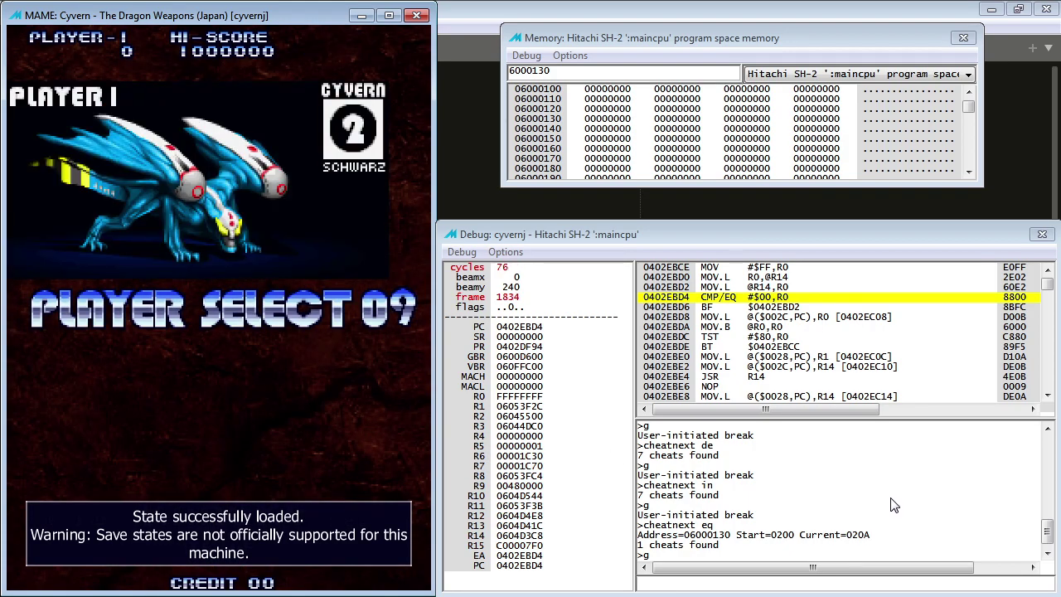
{"action": "key", "text": "Left"}
{"action": "key", "text": "ctrl"}
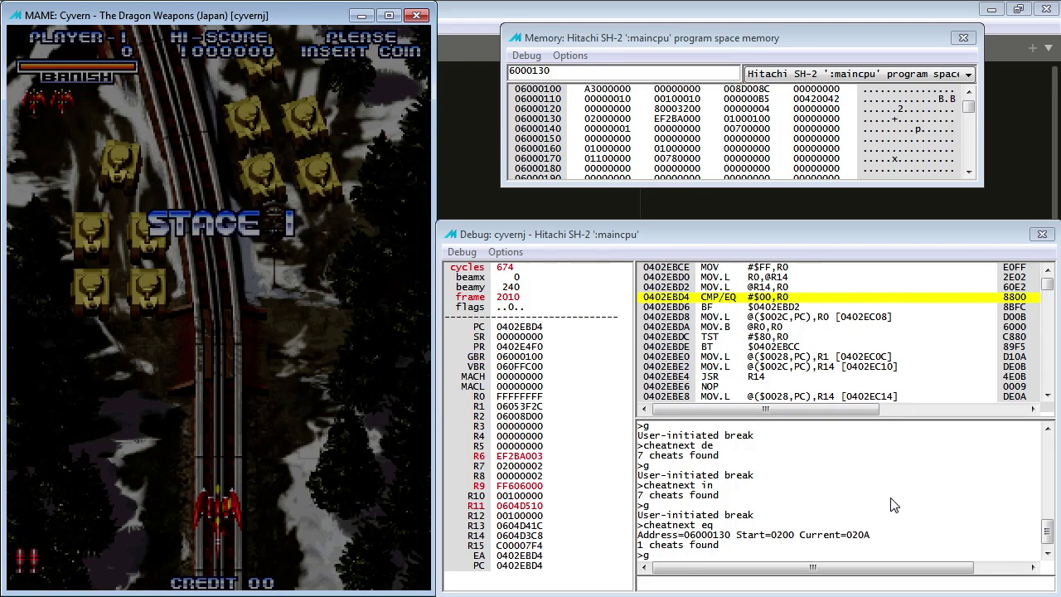
Step: Move the ship to the far left of the Stage 1 playfield and pause to examine its movement values around 6000130 in memory
{"action": "key", "text": "Left"}
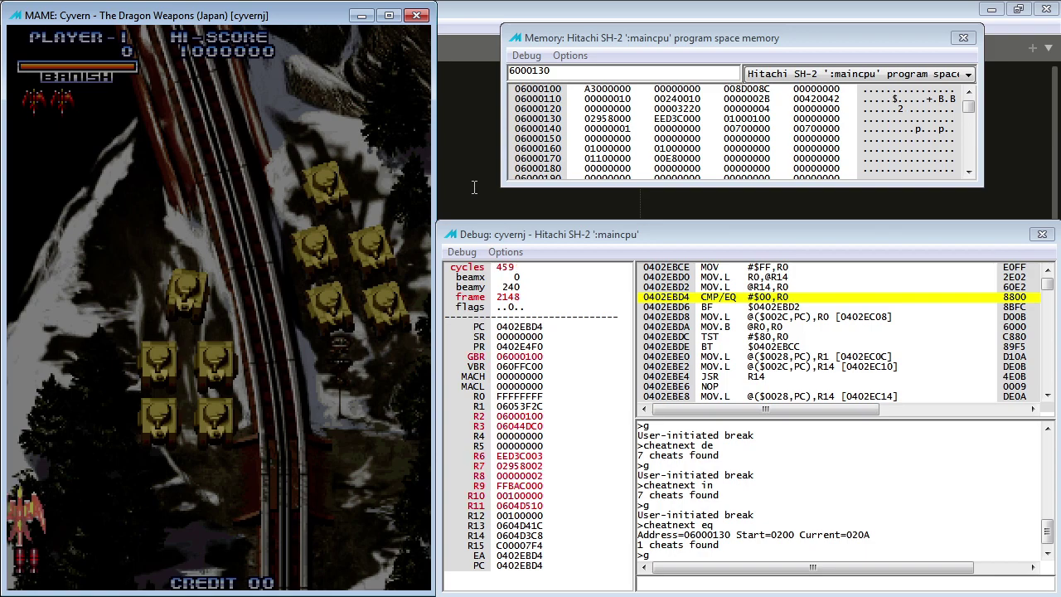
{"action": "left_click", "coordinate": [65, 544]}
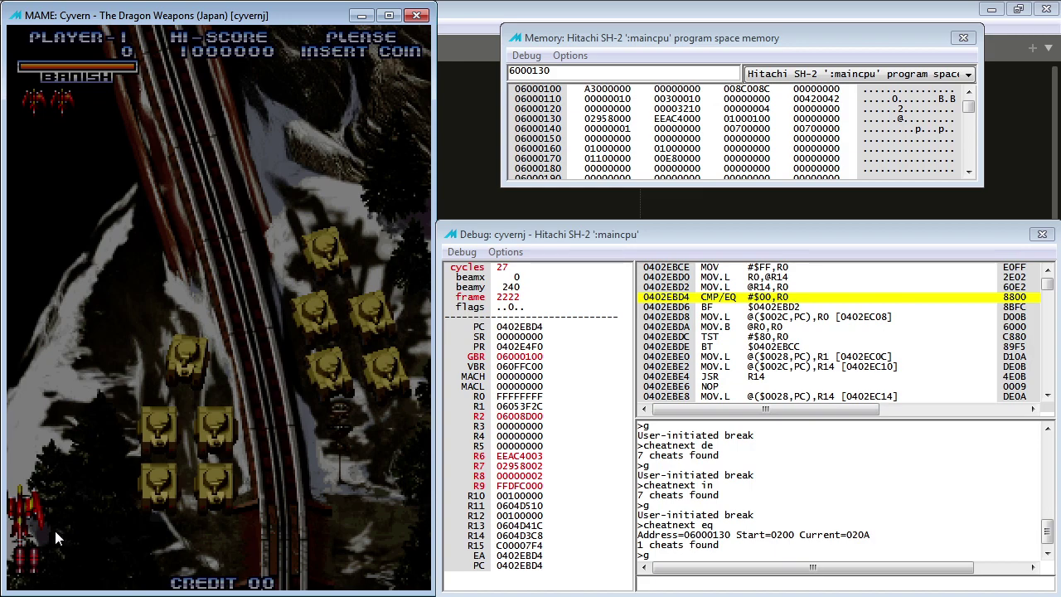
{"action": "left_click", "coordinate": [116, 538]}
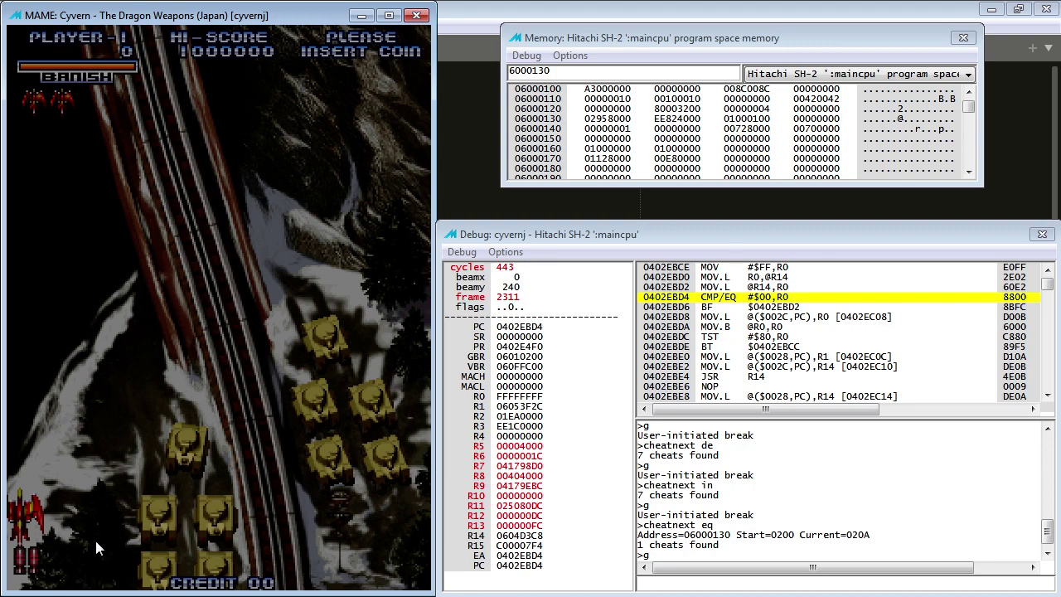
{"action": "key", "text": "p"}
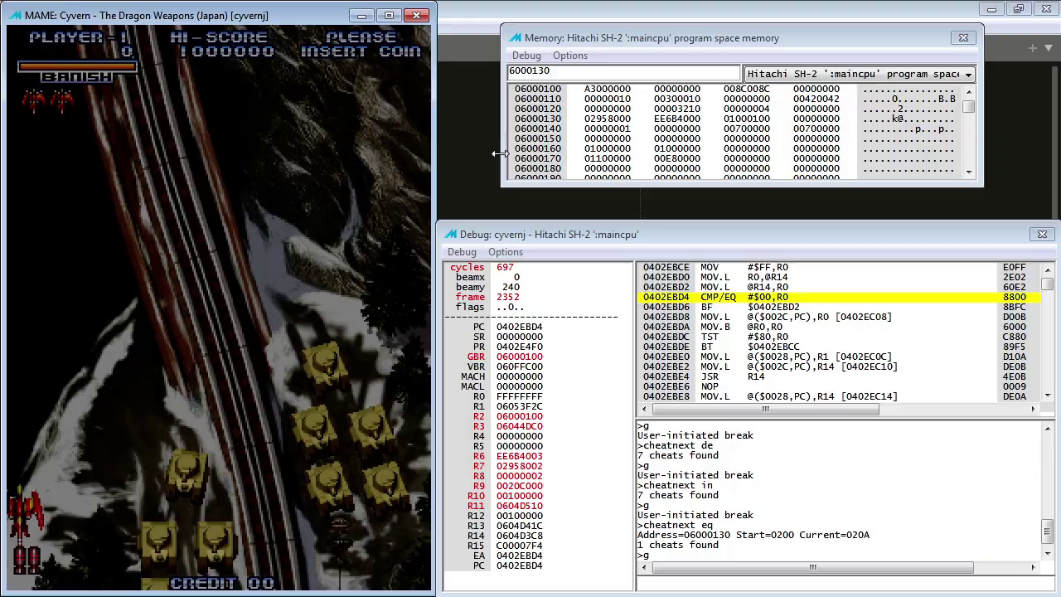
Step: Compare Type1's second speed value in the Sublime Text notes with the ship values in MAME's memory view
{"action": "key", "text": "alt+Tab"}
{"action": "left_click", "coordinate": [97, 268]}
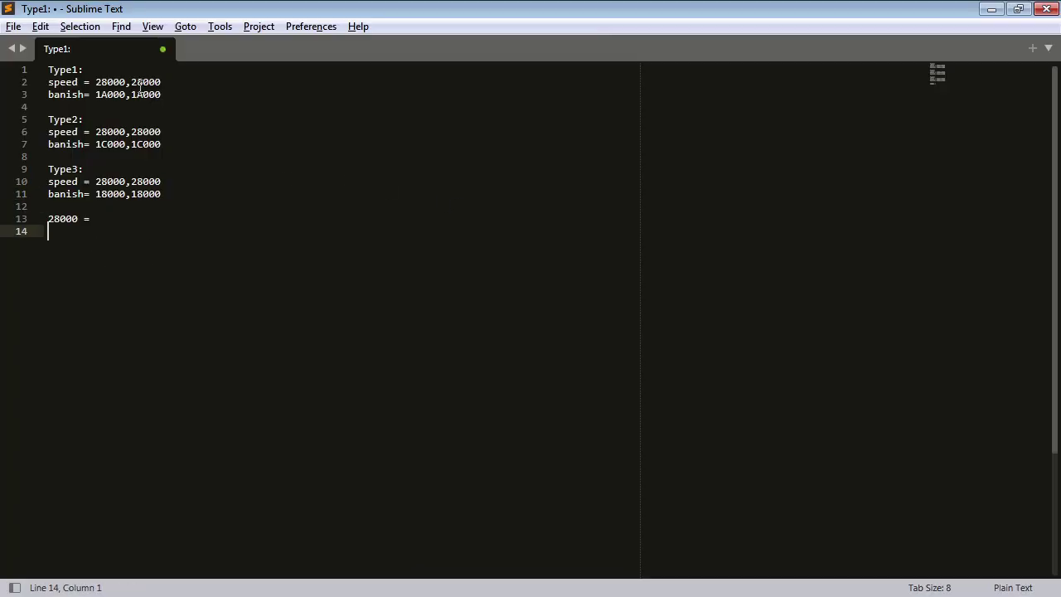
{"action": "left_click_drag", "start_coordinate": [131, 82], "coordinate": [165, 82]}
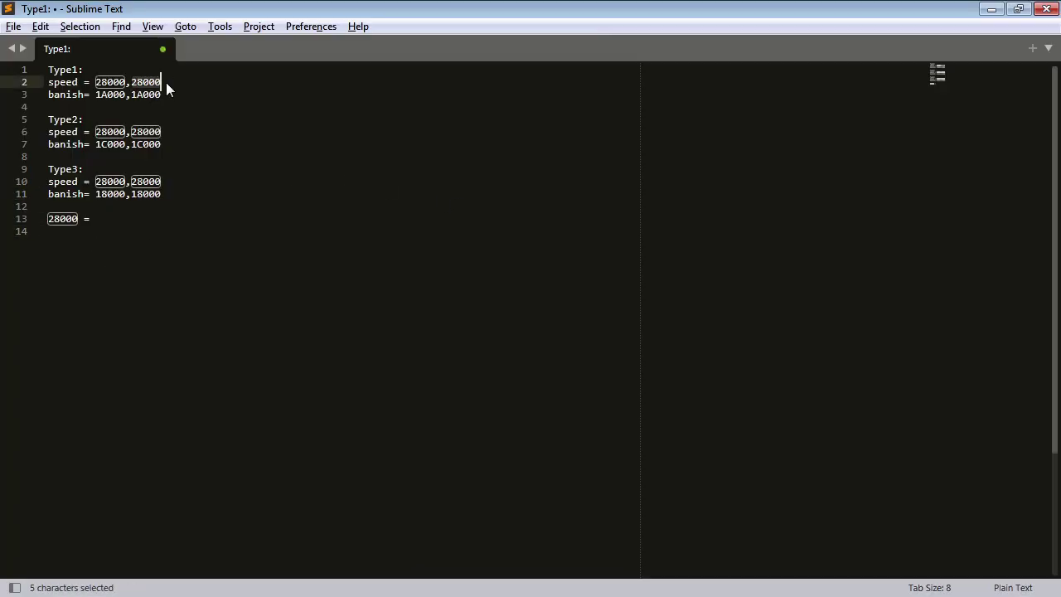
{"action": "left_click", "coordinate": [158, 319]}
{"action": "key", "text": "alt+Tab"}
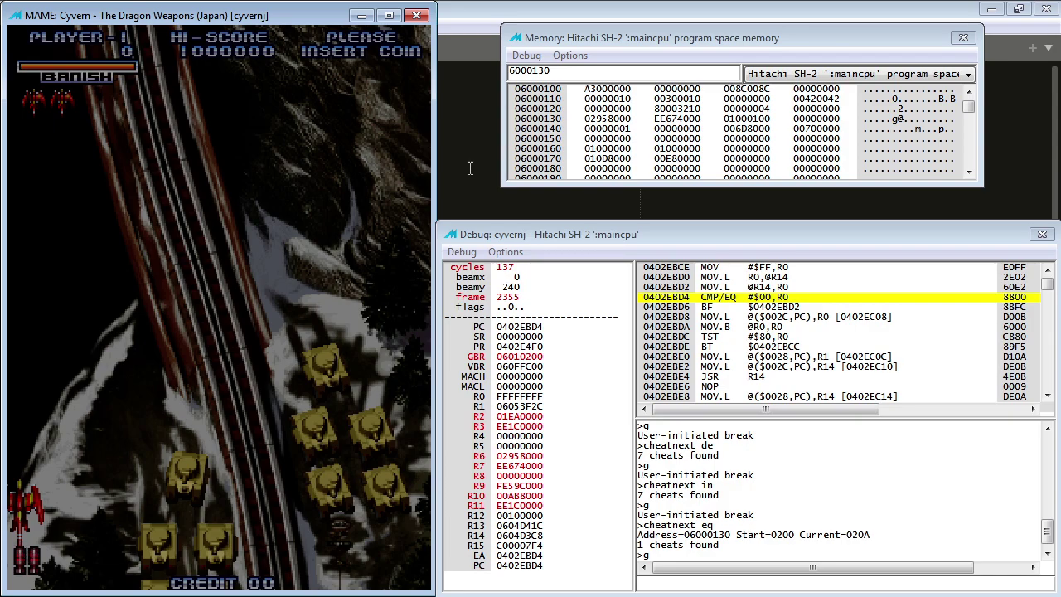
{"action": "key", "text": "alt+Tab"}
{"action": "left_click", "coordinate": [180, 365]}
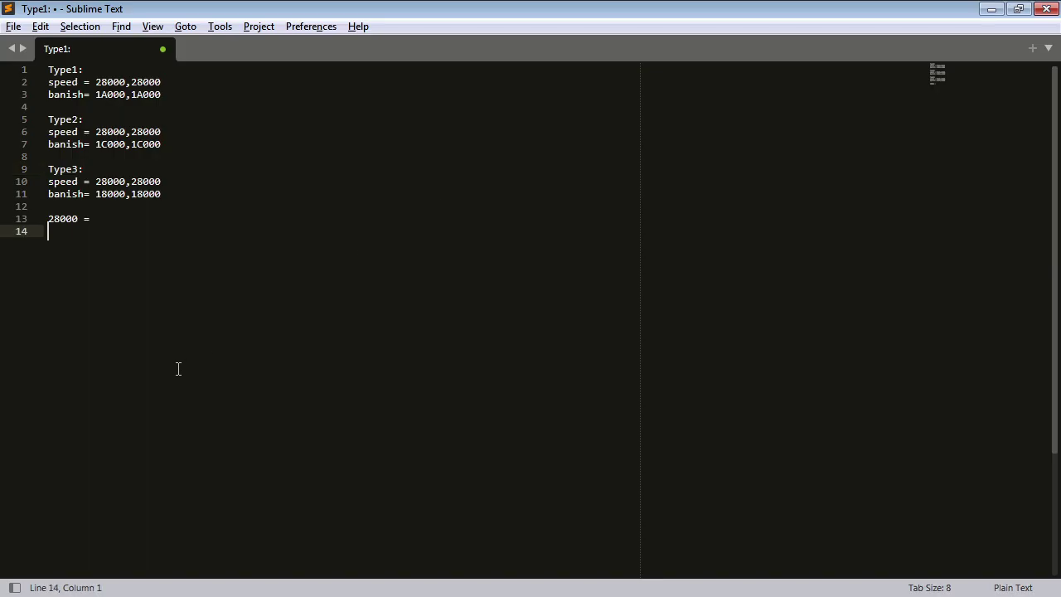
Step: Examine the individual digits of the 28000 speed values on the type lines and line 13 of the notes
{"action": "key", "text": "Up"}
{"action": "key", "text": "Right"}
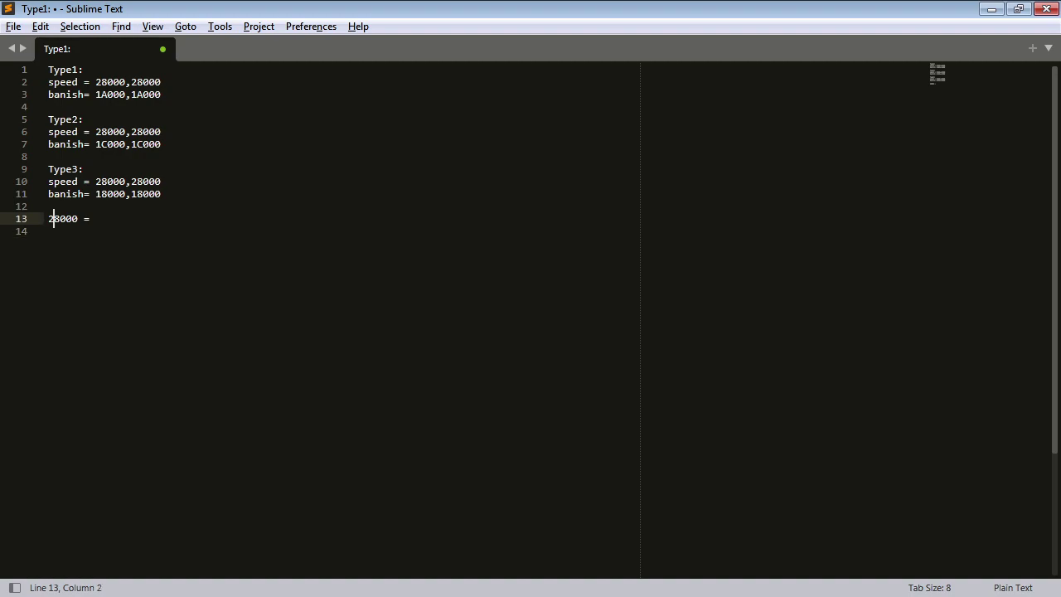
{"action": "key", "text": "Left"}
{"action": "key", "text": "Right"}
{"action": "key", "text": "Right"}
{"action": "key", "text": "Up"}
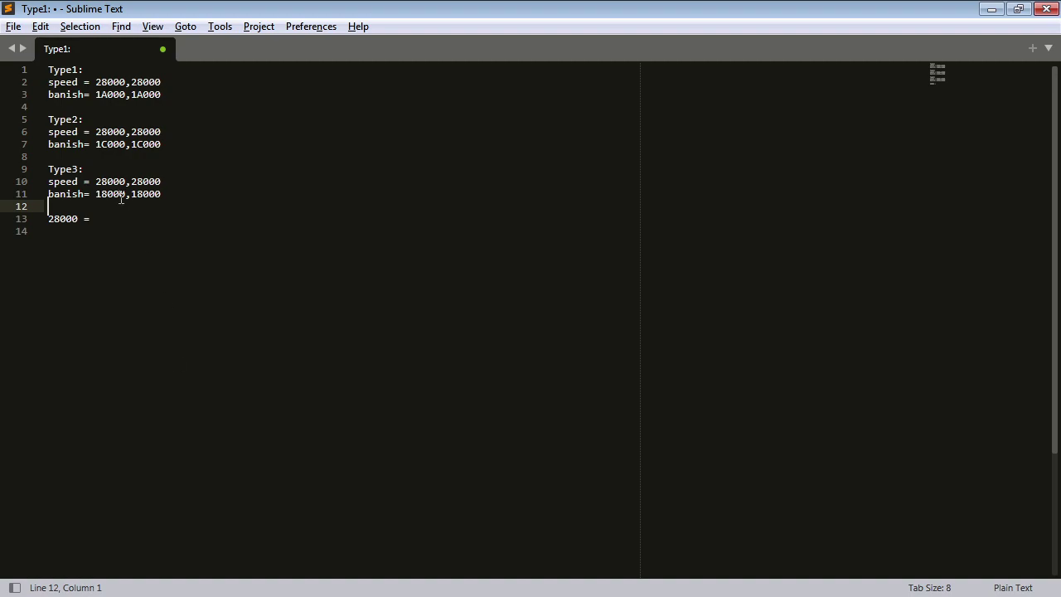
{"action": "left_click_drag", "start_coordinate": [137, 132], "coordinate": [142, 132]}
{"action": "left_click_drag", "start_coordinate": [143, 82], "coordinate": [137, 82]}
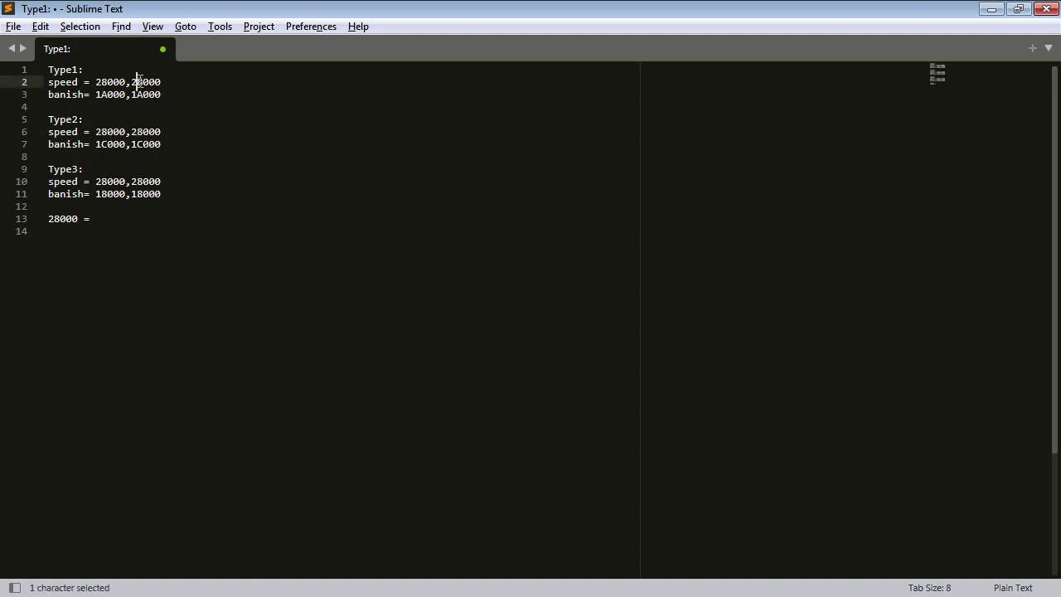
{"action": "left_click", "coordinate": [60, 232]}
{"action": "left_click_drag", "start_coordinate": [54, 219], "coordinate": [59, 218]}
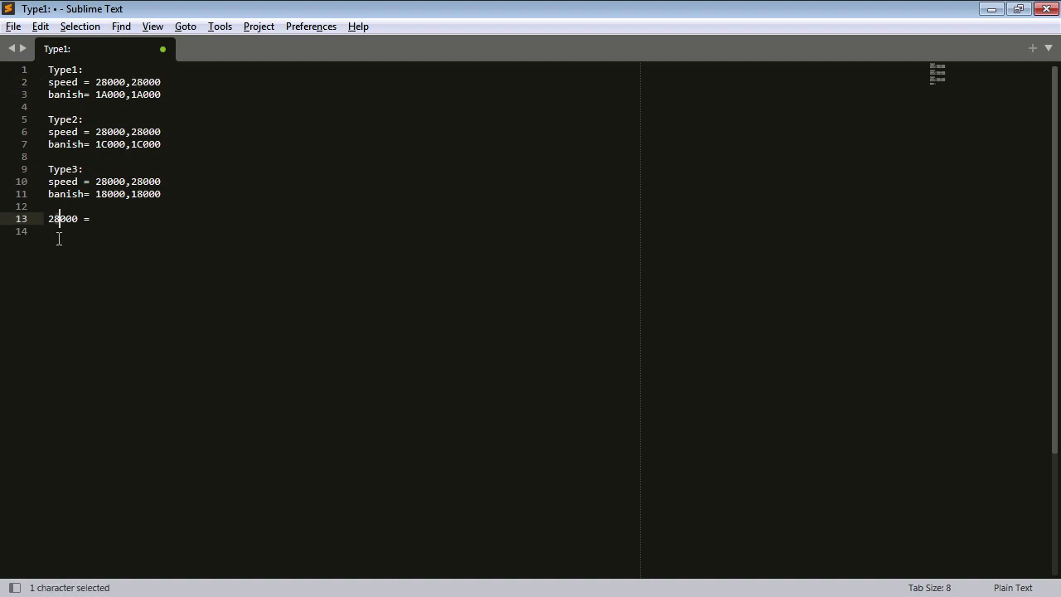
Step: Complete line 13 of the notes as 28000 = 2.5px/f
{"action": "left_click", "coordinate": [58, 239]}
{"action": "key", "text": "Up"}
{"action": "left_click", "coordinate": [105, 221]}
{"action": "type", "text": "2.5px/f"}
{"action": "left_click", "coordinate": [48, 230]}
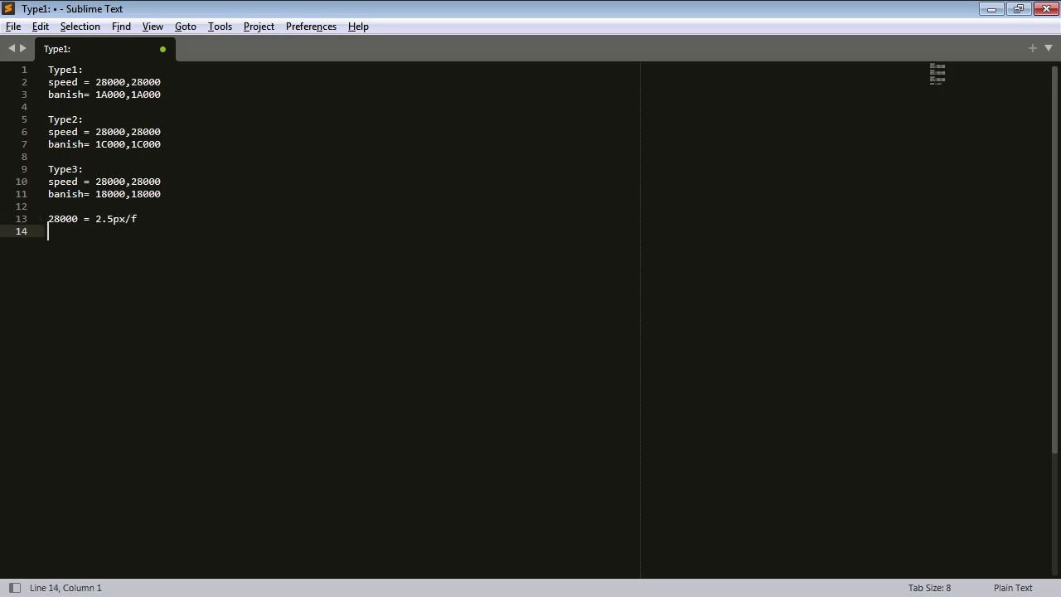
Step: Add the line 10000 = 1.0px/f below the 28000 conversion in the notes
{"action": "key", "text": "Up"}
{"action": "key", "text": "Right"}
{"action": "key", "text": "Down"}
{"action": "type", "text": "10000 = 1.0px/f"}
{"action": "key", "text": "Return"}
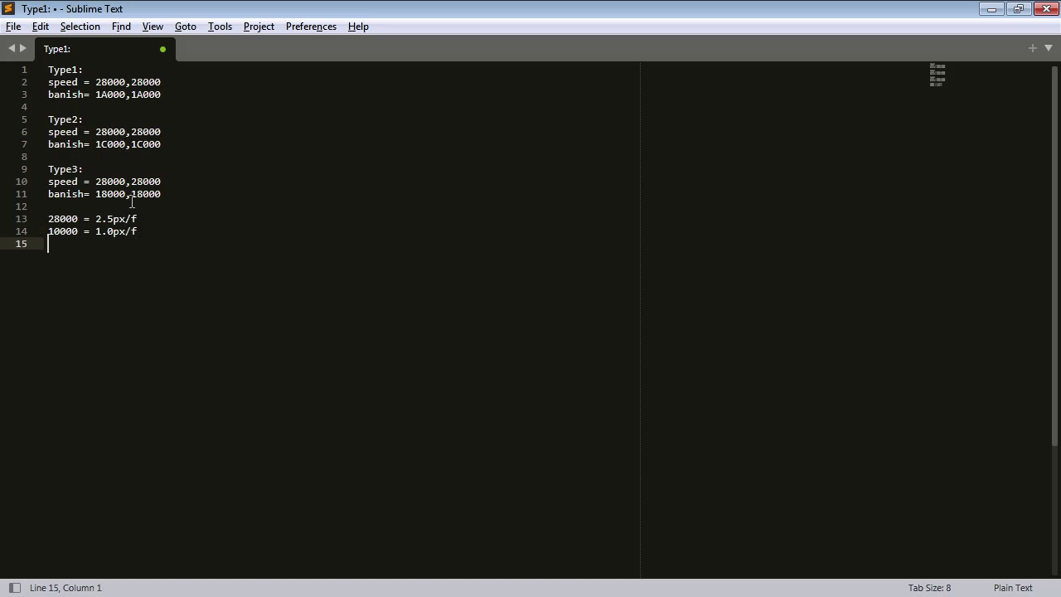
Step: Examine Type3's banish value 18000 against the pixels-per-frame conversions in the notes
{"action": "left_click", "coordinate": [132, 202]}
{"action": "left_click", "coordinate": [166, 195]}
{"action": "double_click", "coordinate": [112, 195]}
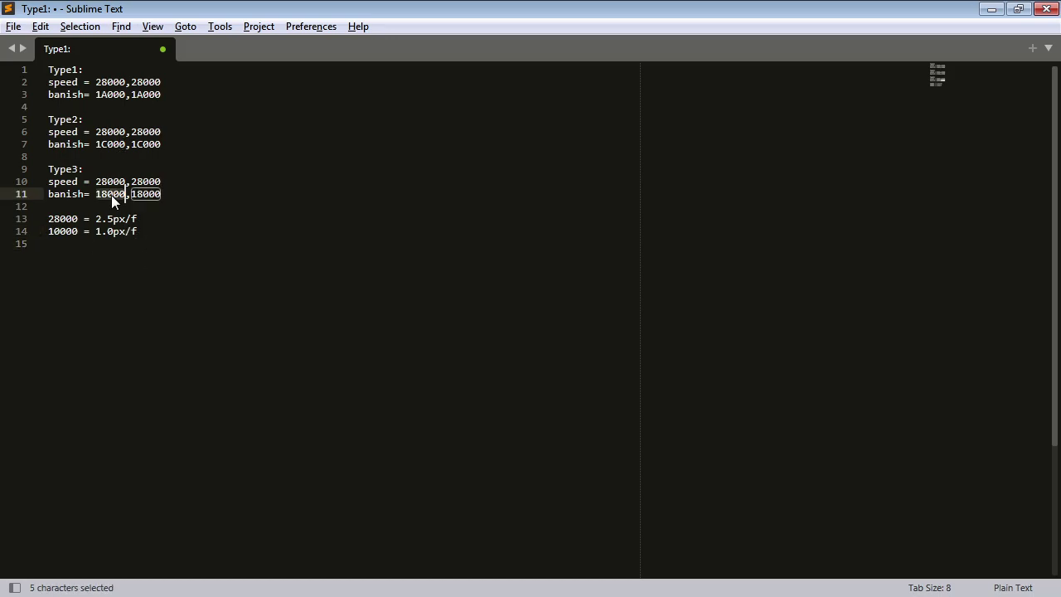
{"action": "left_click", "coordinate": [119, 264]}
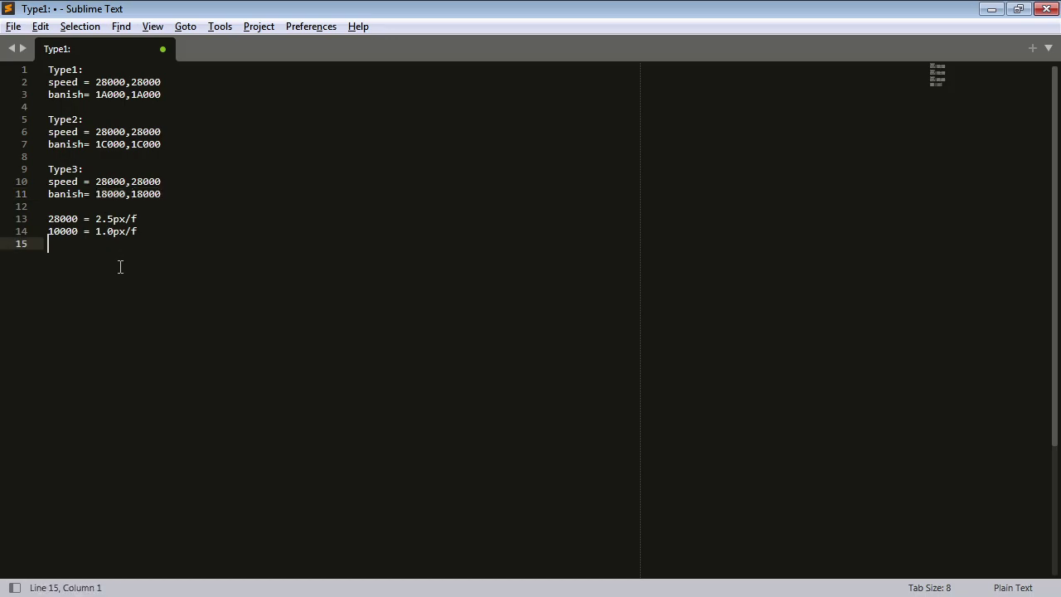
Step: Copy the value 1A000 from Type1's banish line, then switch to Calculator and clear its display
{"action": "left_click", "coordinate": [101, 96]}
{"action": "double_click", "coordinate": [113, 97]}
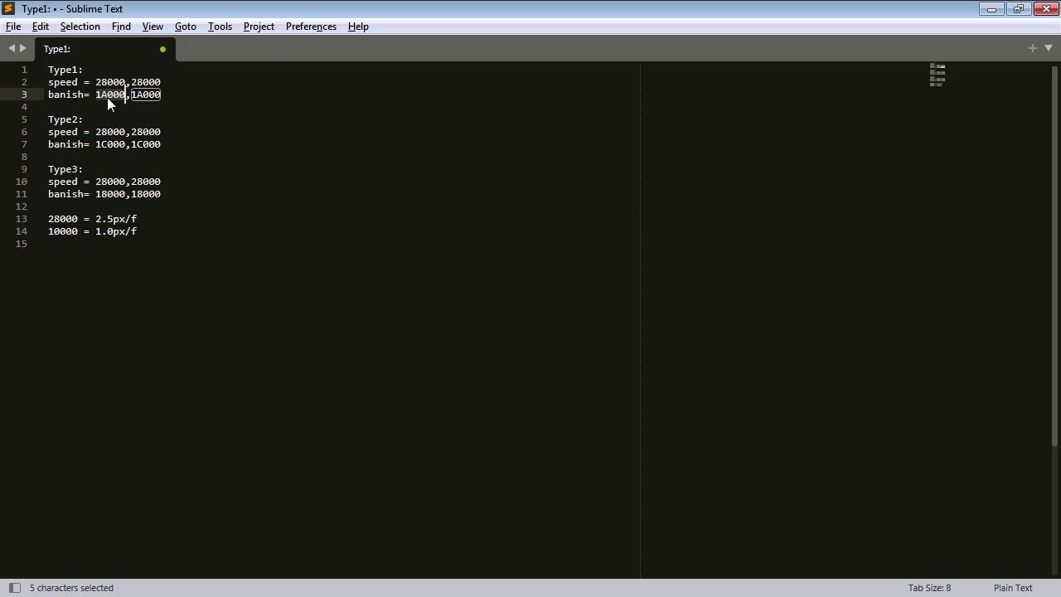
{"action": "key", "text": "ctrl+c"}
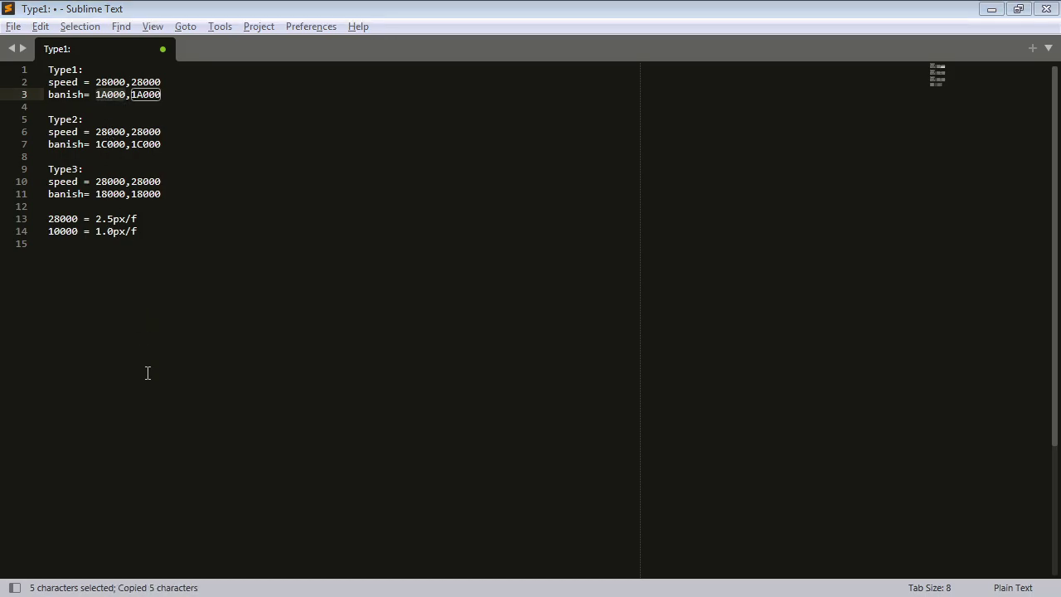
{"action": "key", "text": "alt+Tab"}
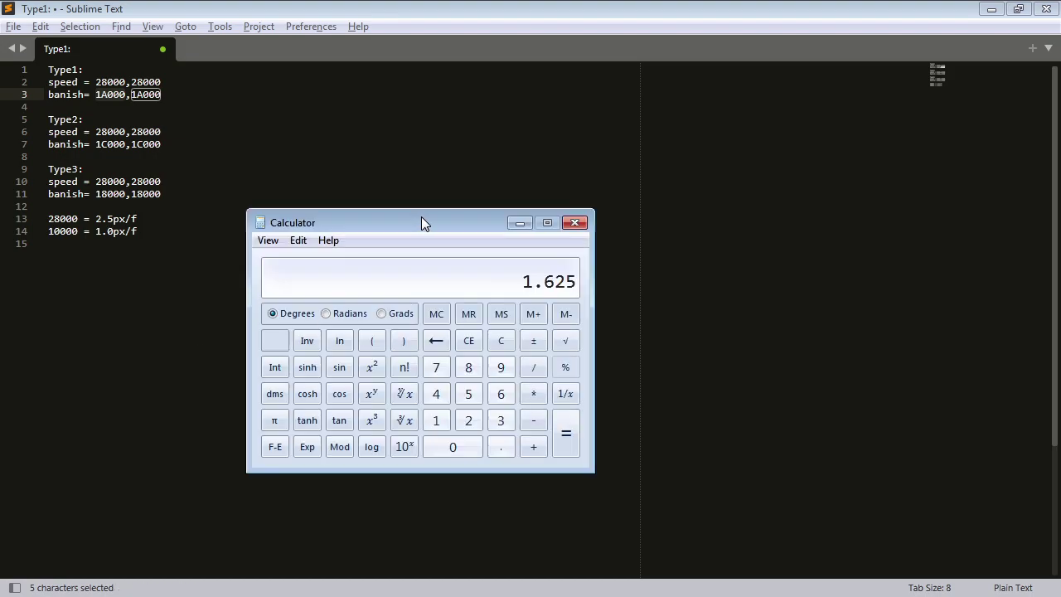
{"action": "key", "text": "Escape"}
{"action": "key", "text": "alt+space"}
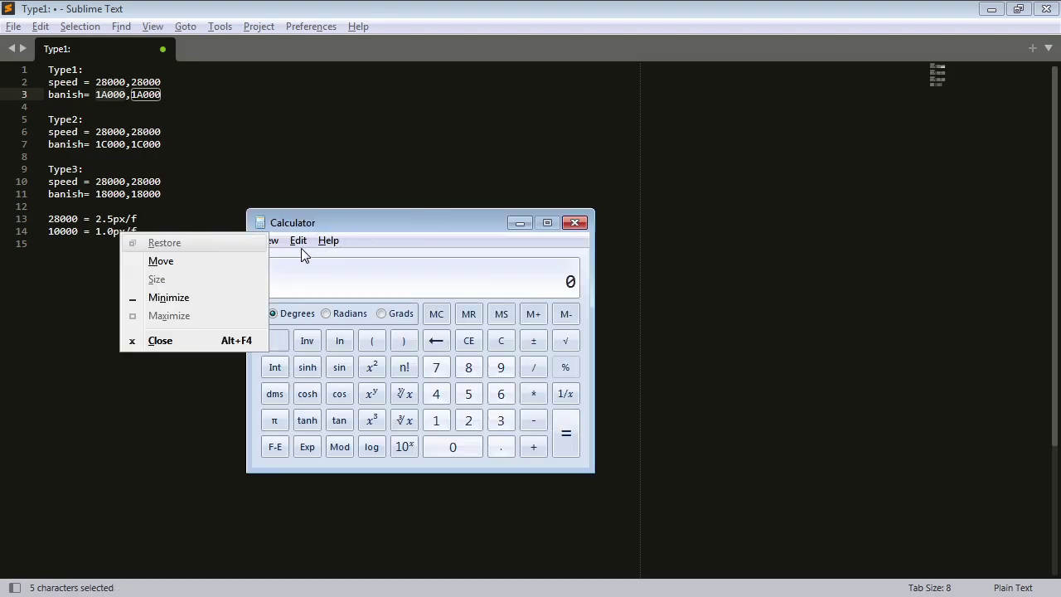
{"action": "key", "text": "Escape"}
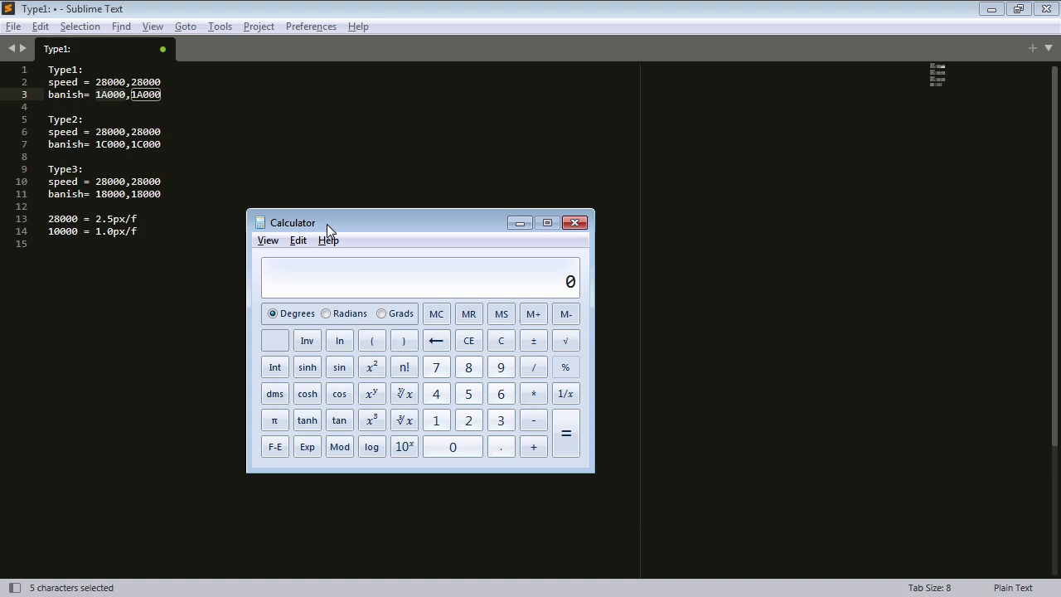
Step: Convert hexadecimal 1A000 to decimal in Calculator's Programmer mode and carry the result over to Scientific mode
{"action": "key", "text": "alt+3"}
{"action": "left_click", "coordinate": [268, 240]}
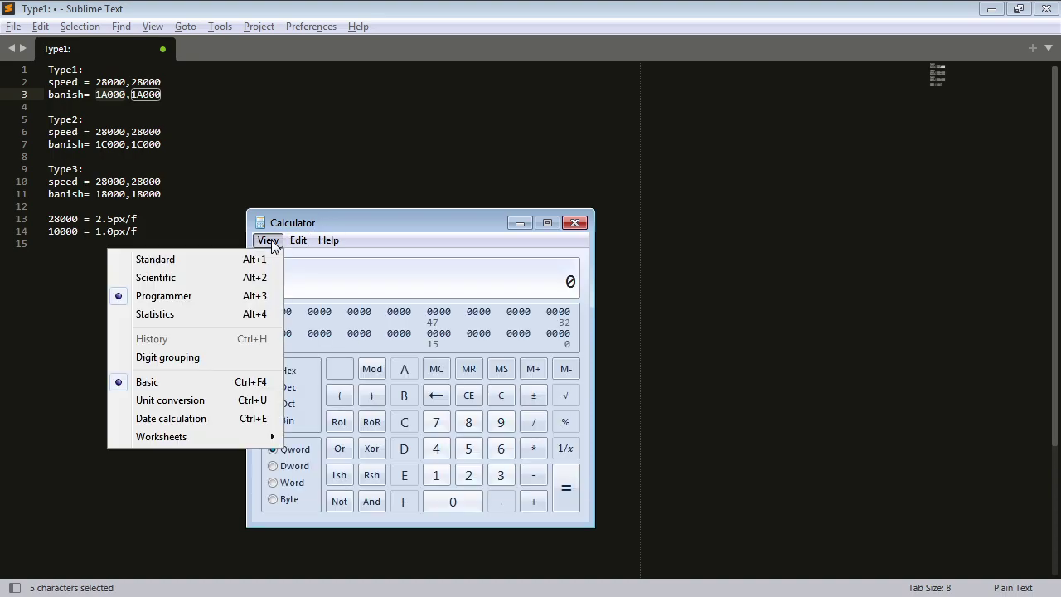
{"action": "left_click", "coordinate": [359, 292]}
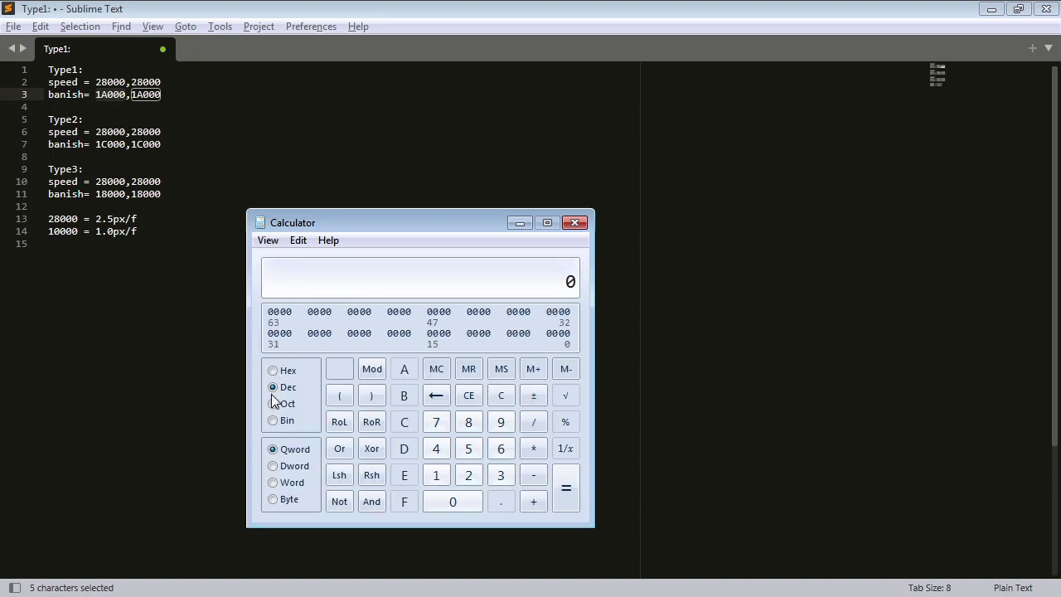
{"action": "left_click", "coordinate": [280, 370]}
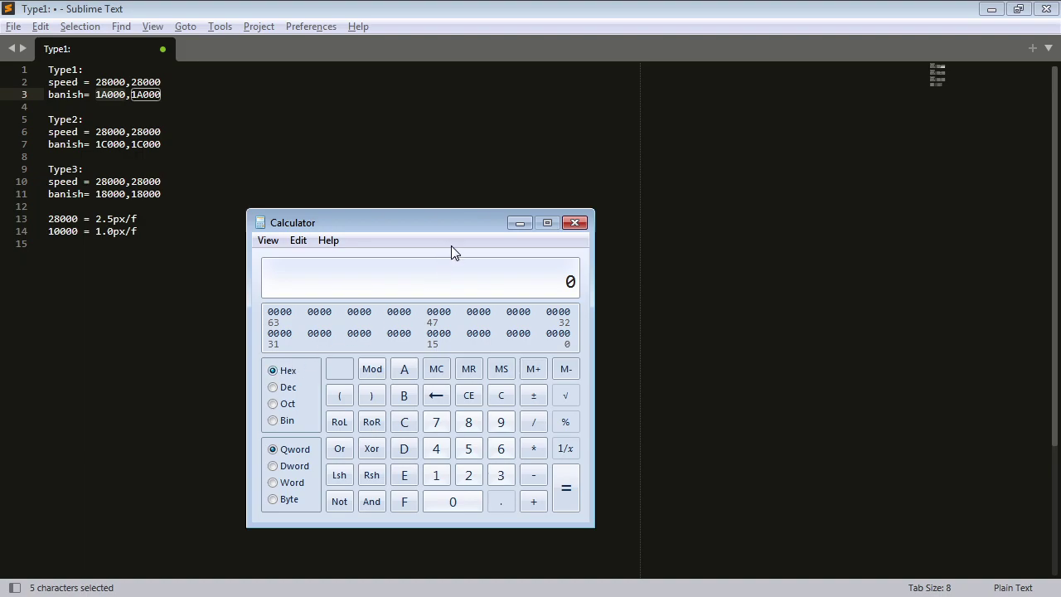
{"action": "type", "text": "1A000"}
{"action": "left_click", "coordinate": [274, 388]}
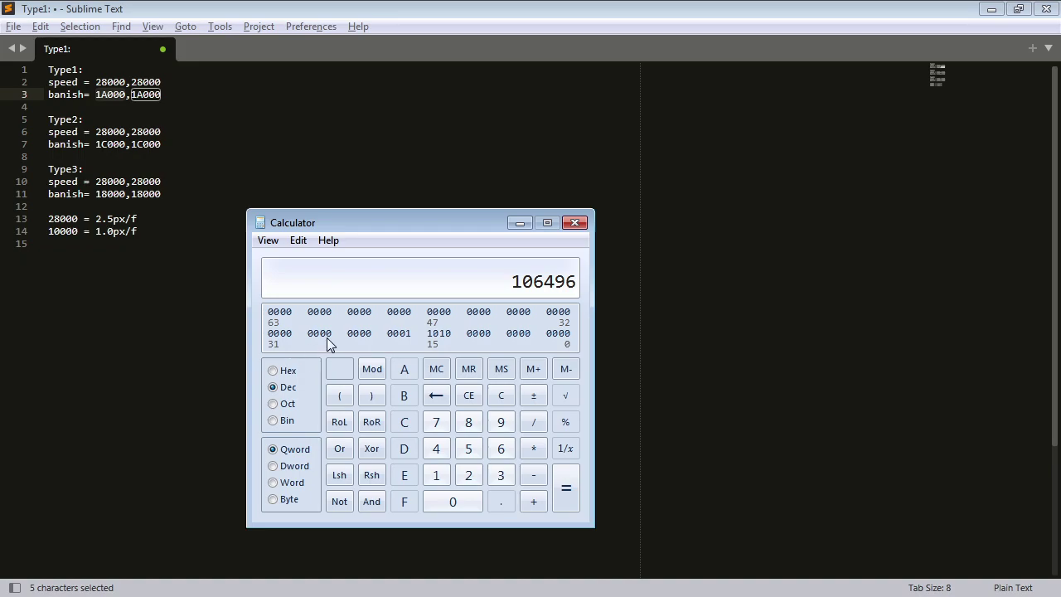
{"action": "key", "text": "alt+2"}
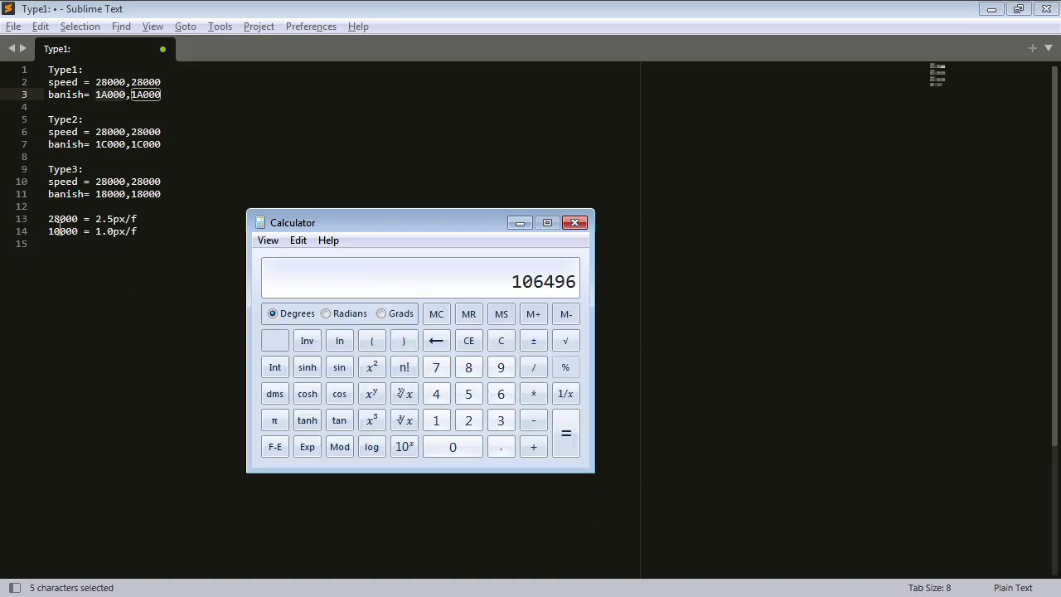
Step: Convert hexadecimal 28000 to decimal in Calculator's Programmer mode
{"action": "key", "text": "alt+3"}
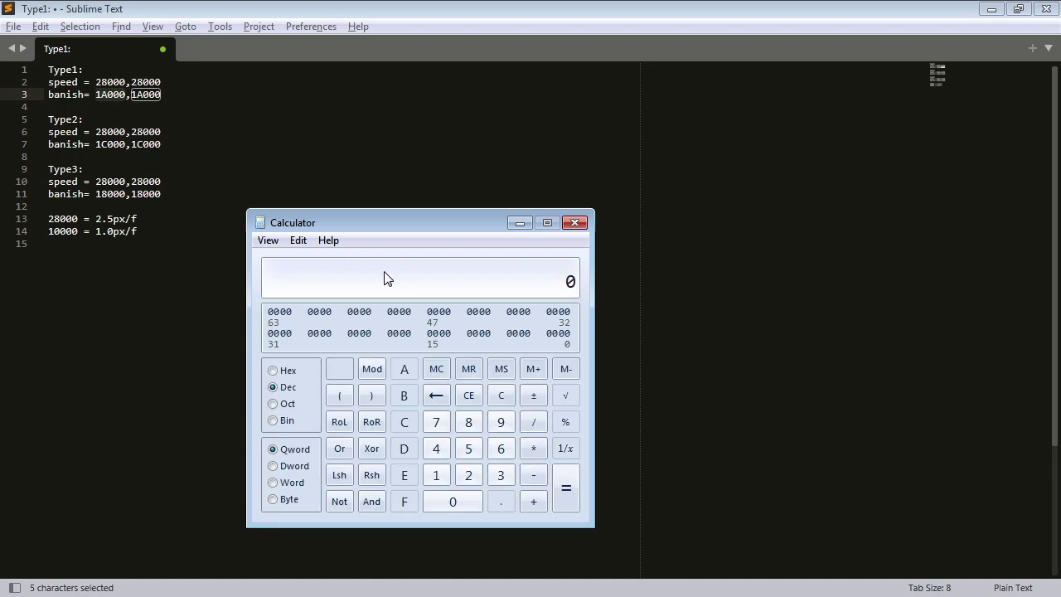
{"action": "left_click", "coordinate": [275, 372]}
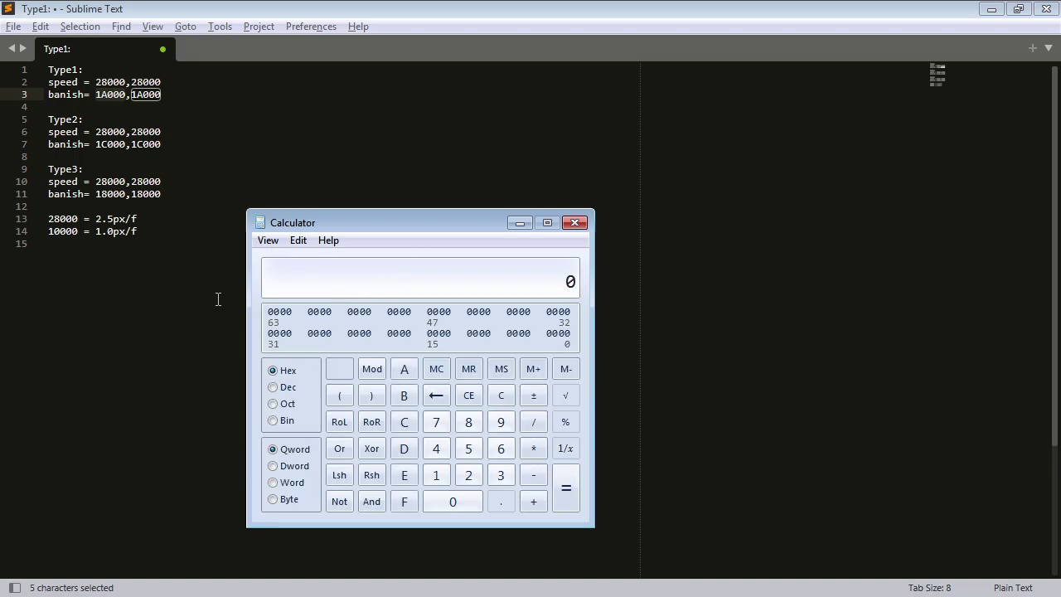
{"action": "type", "text": "28000"}
{"action": "left_click", "coordinate": [282, 387]}
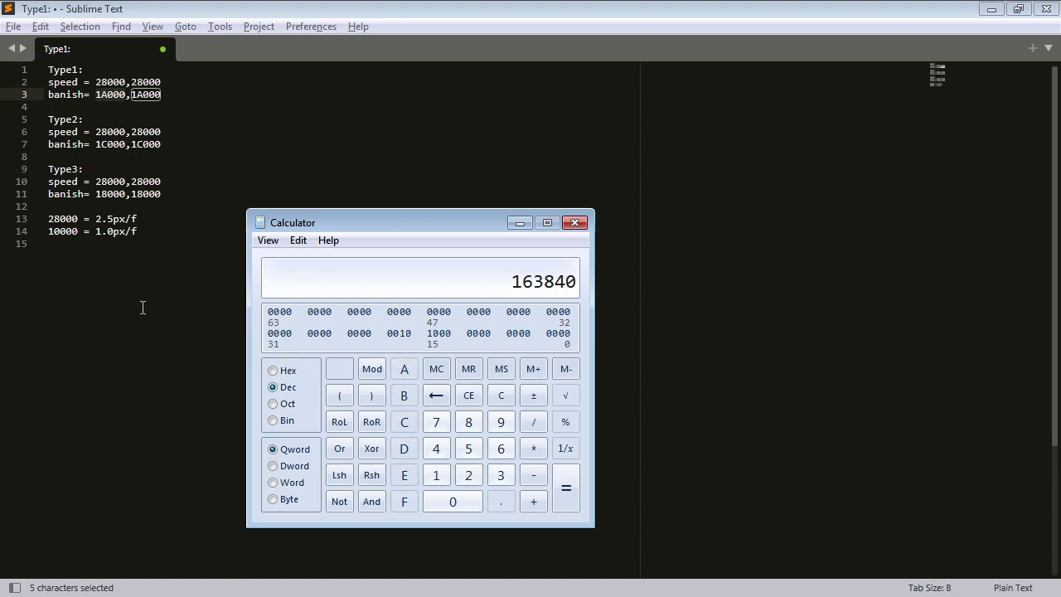
Step: Insert the decimal value 163840 and an equals sign before 2.5px/f on line 13 of the Sublime Text notes
{"action": "left_click", "coordinate": [95, 218]}
{"action": "key", "text": "ctrl+v"}
{"action": "type", "text": "="}
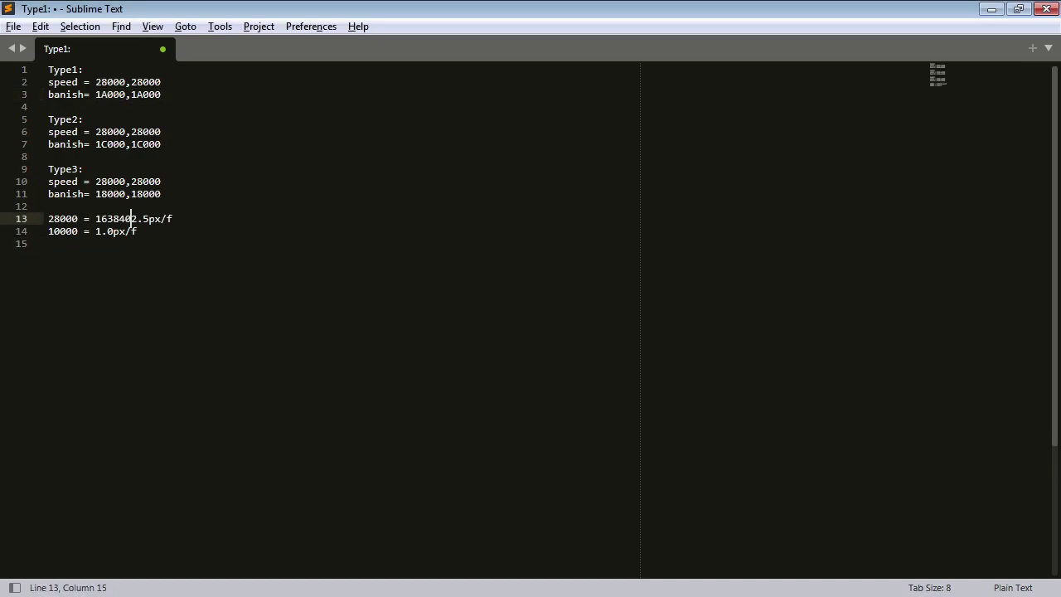
Step: Switch to Calculator and convert hexadecimal 10000 to decimal in Programmer mode
{"action": "key", "text": "alt+Tab"}
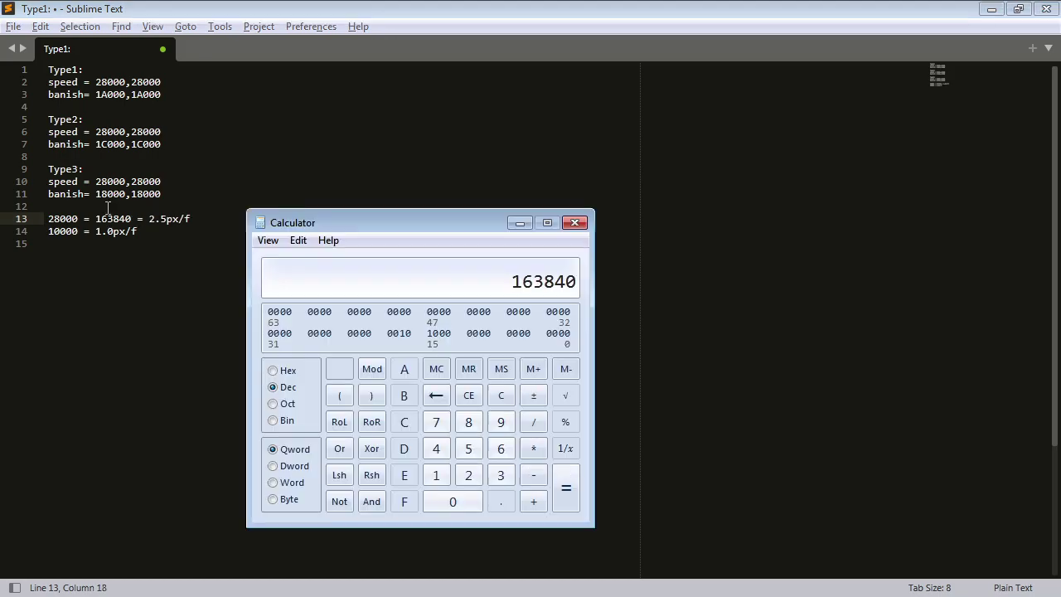
{"action": "left_click", "coordinate": [283, 370]}
{"action": "type", "text": "10000"}
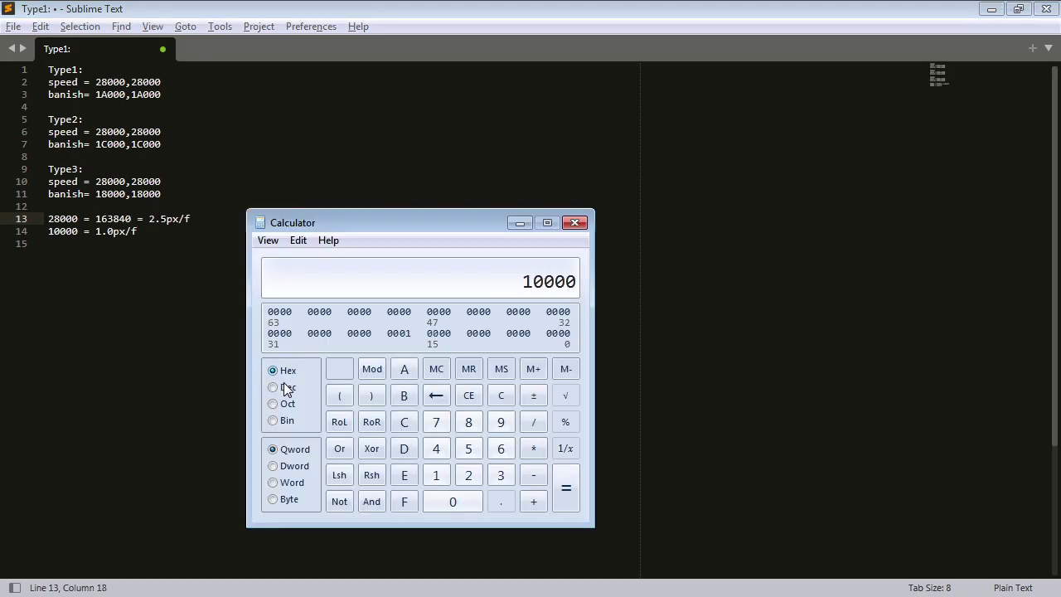
{"action": "left_click", "coordinate": [283, 387]}
Step: Insert the decimal value 65536 and an equals sign before 1.0px/f on line 14 of the notes, aligned with the line above
{"action": "left_click", "coordinate": [97, 231]}
{"action": "key", "text": "ctrl+v"}
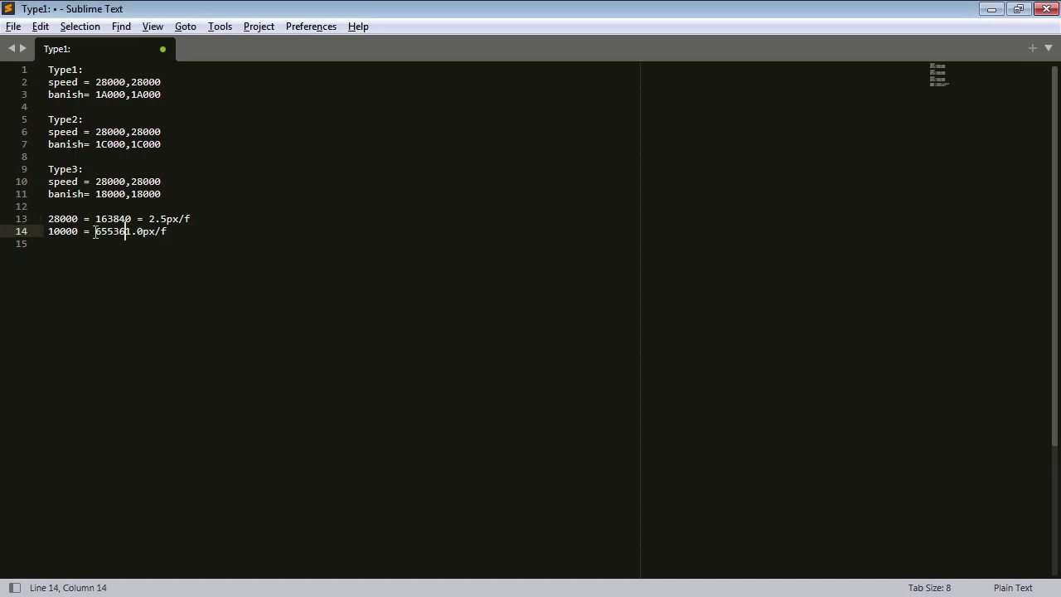
{"action": "type", "text": "="}
{"action": "key", "text": "Left"}
{"action": "key", "text": "Left"}
{"action": "key", "text": "Left"}
{"action": "key", "text": "Delete"}
{"action": "key", "text": "Left"}
{"action": "key", "text": "Left"}
{"action": "key", "text": "Left"}
{"action": "key", "text": "Left"}
{"action": "key", "text": "Left"}
{"action": "key", "text": "Left"}
{"action": "key", "text": "Down"}
Step: Divide 163840 by 65536 in Calculator's Scientific mode, copying both decimal values from the Sublime Text notes
{"action": "key", "text": "alt+Tab"}
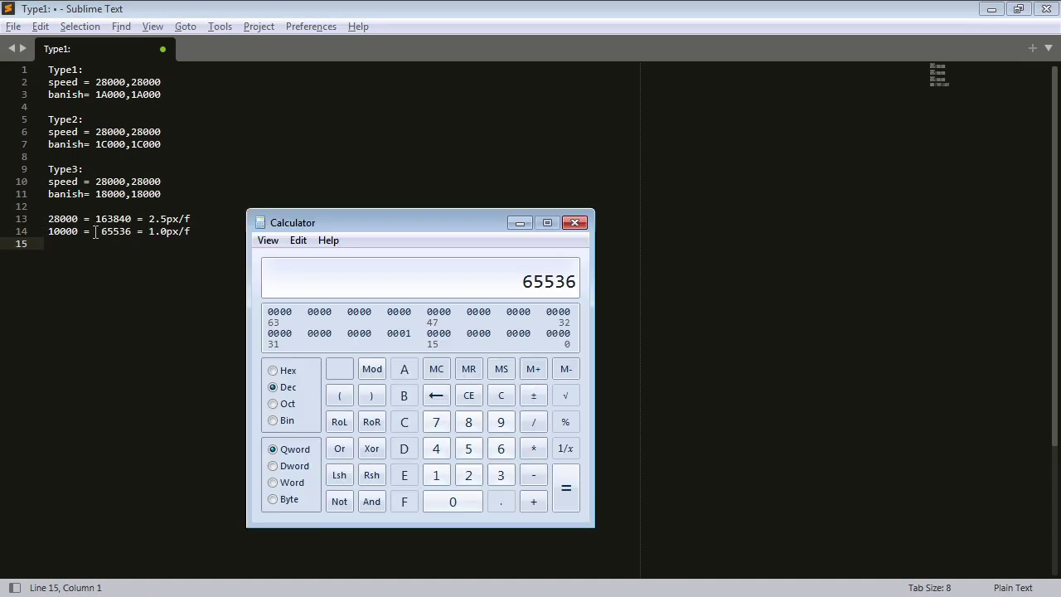
{"action": "key", "text": "alt+2"}
{"action": "double_click", "coordinate": [118, 220]}
{"action": "key", "text": "ctrl+c"}
{"action": "key", "text": "alt+Tab"}
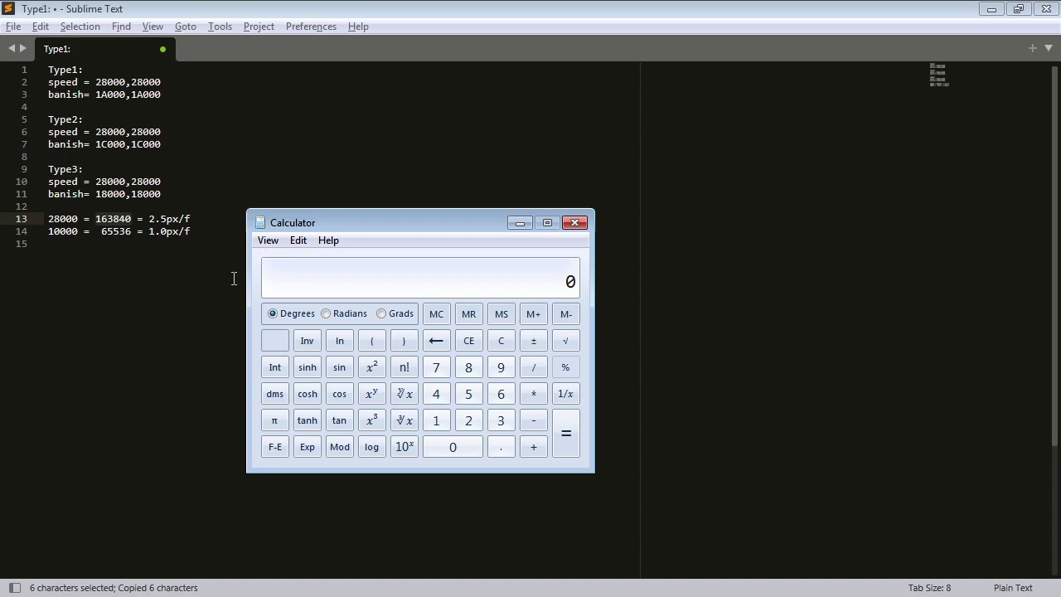
{"action": "key", "text": "ctrl+v"}
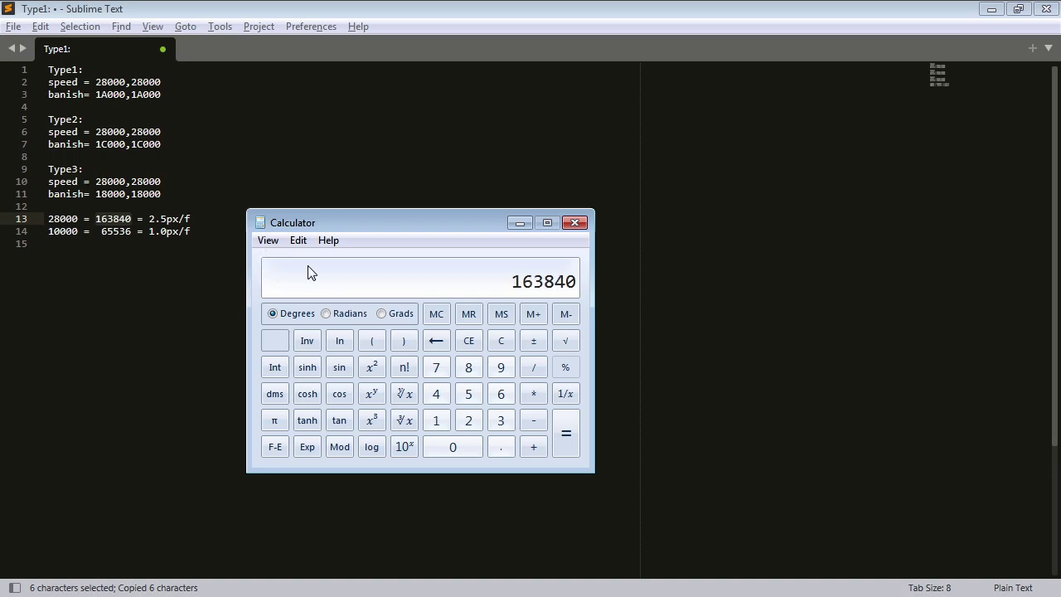
{"action": "left_click", "coordinate": [267, 241]}
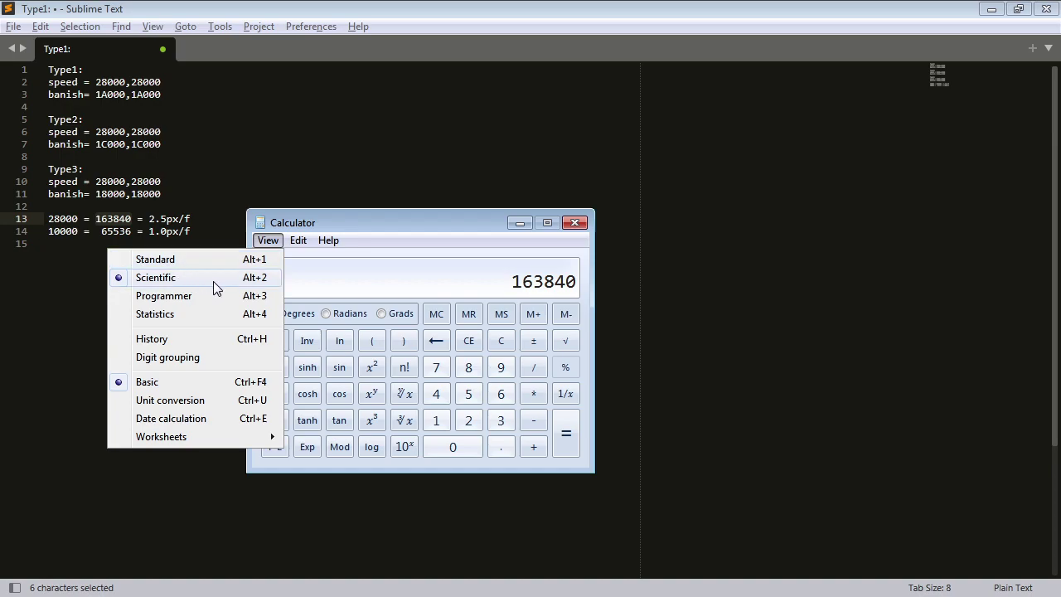
{"action": "left_click", "coordinate": [358, 222]}
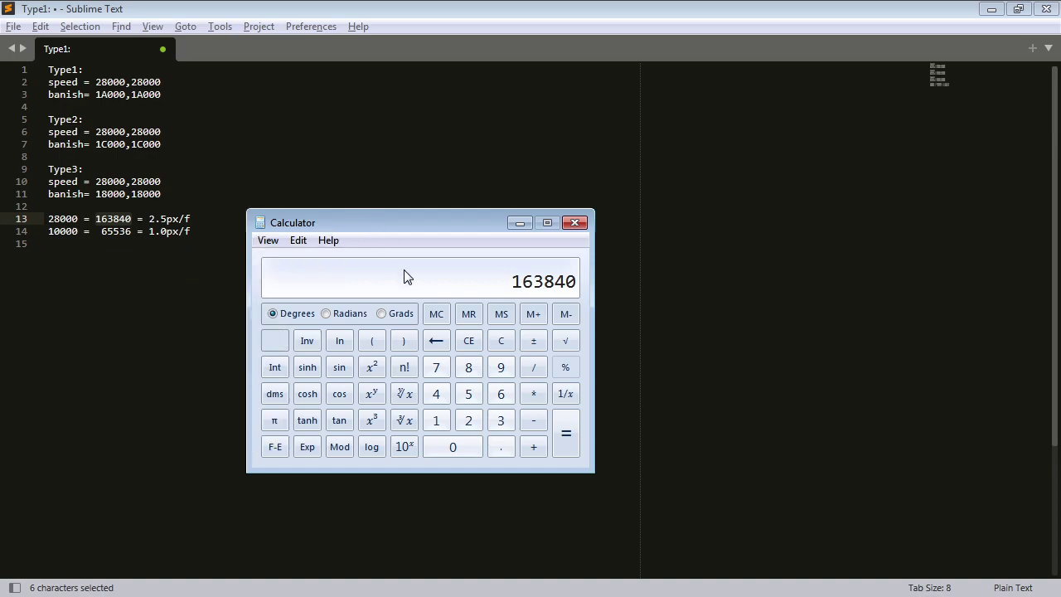
{"action": "key", "text": "ctrl+c"}
{"action": "key", "text": "alt+Tab"}
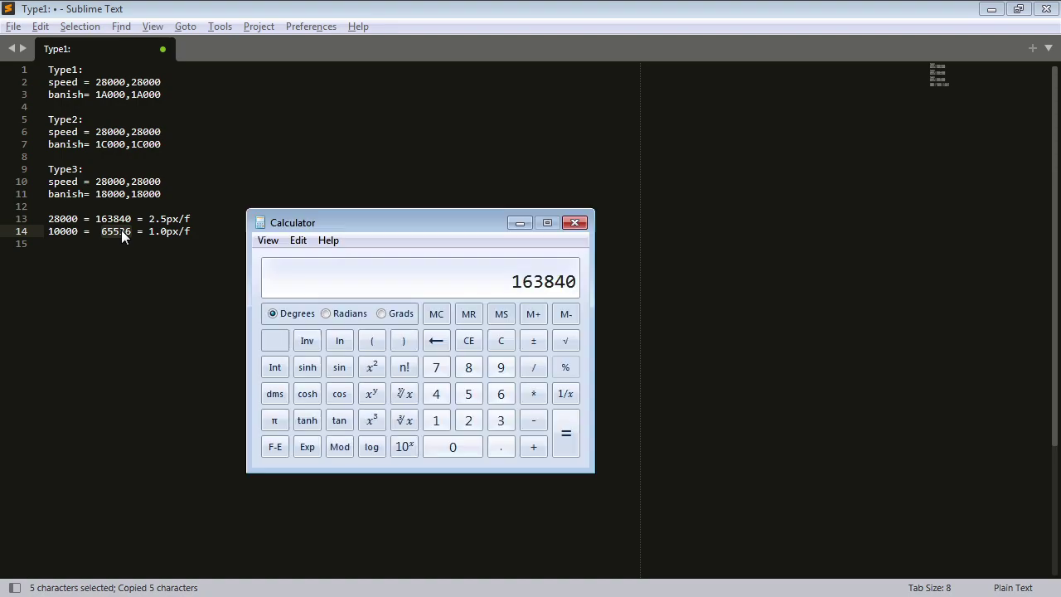
{"action": "key", "text": "slash"}
{"action": "key", "text": "ctrl+v"}
{"action": "key", "text": "Return"}
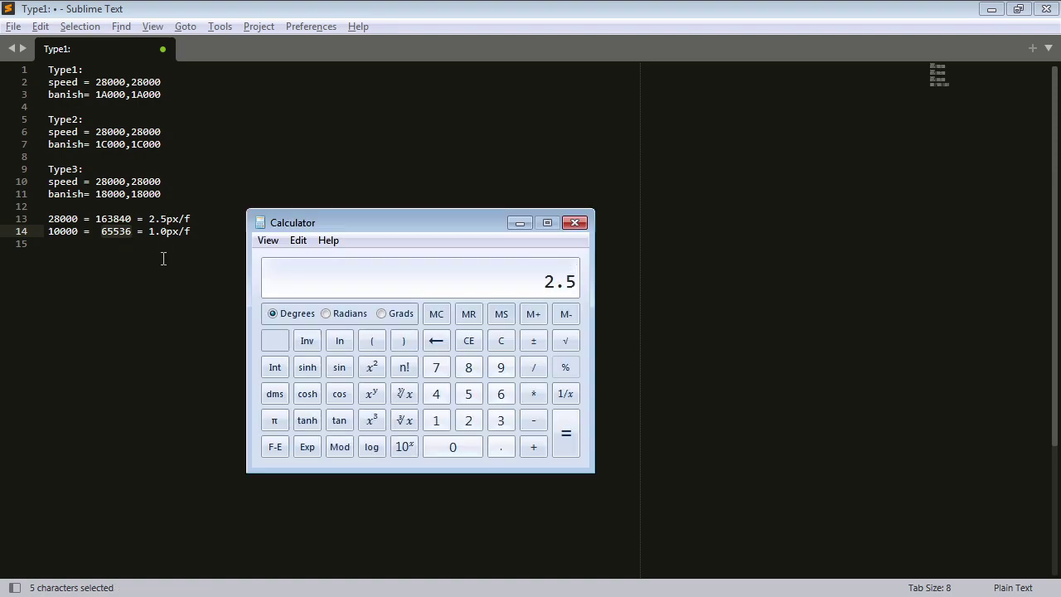
Step: Copy 1A000 from Type1's banish line in the notes into line 15 and add an equals sign
{"action": "left_click", "coordinate": [163, 258]}
{"action": "double_click", "coordinate": [107, 97]}
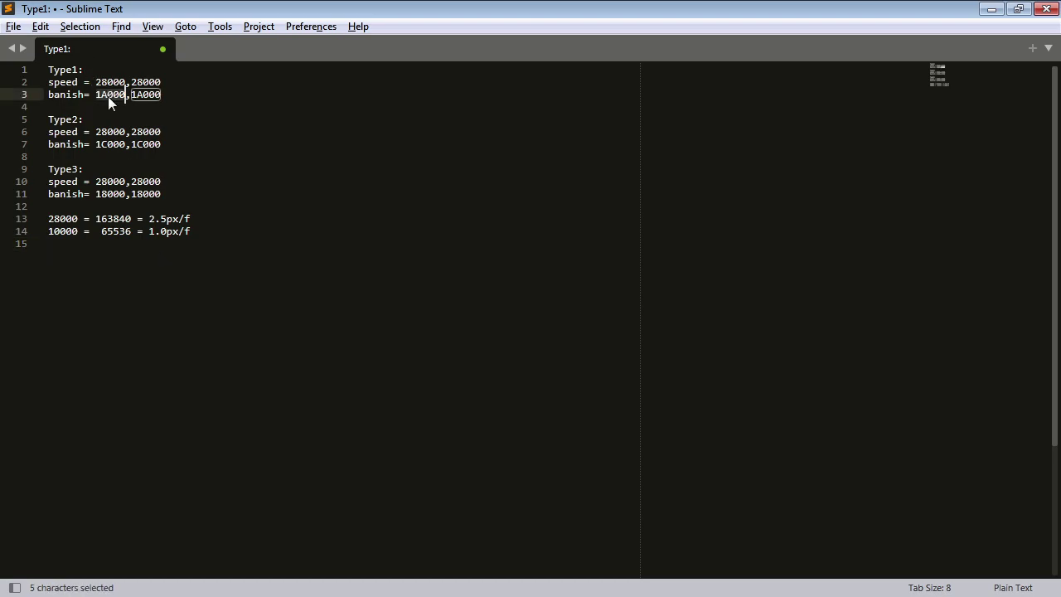
{"action": "key", "text": "ctrl+c"}
{"action": "left_click", "coordinate": [119, 276]}
{"action": "key", "text": "ctrl+v"}
{"action": "type", "text": "="}
Step: Convert the copied hexadecimal 1A000 to decimal in Calculator's Programmer mode
{"action": "key", "text": "alt+Tab"}
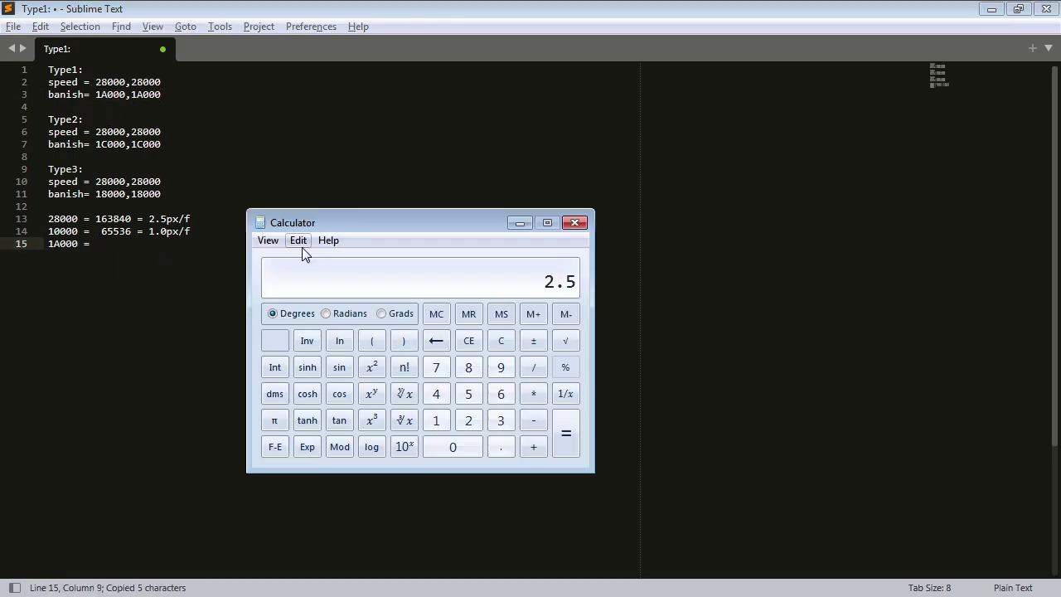
{"action": "key", "text": "alt+3"}
{"action": "left_click", "coordinate": [280, 370]}
{"action": "key", "text": "ctrl+v"}
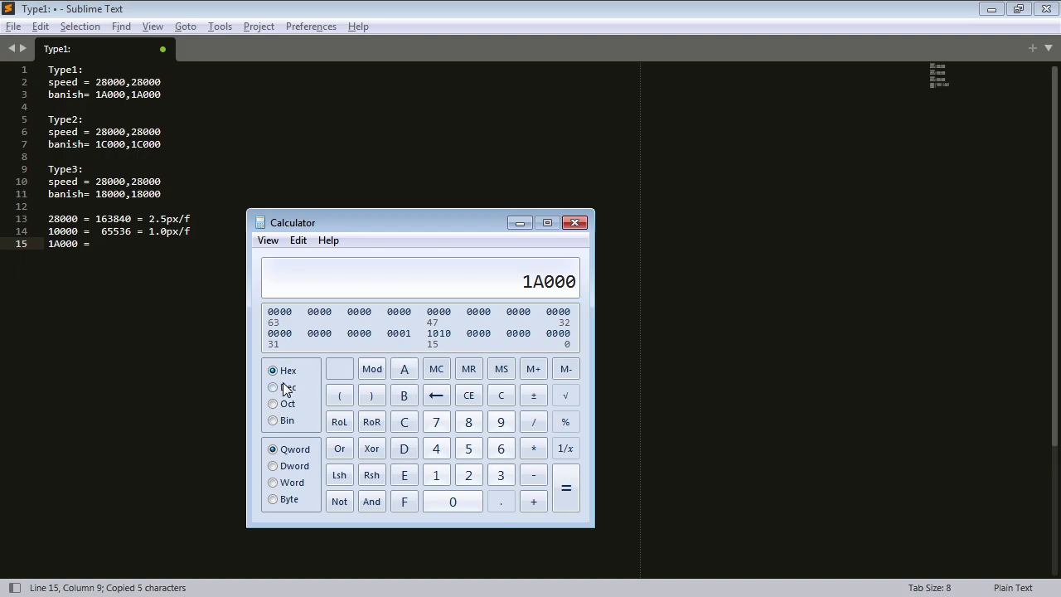
{"action": "left_click", "coordinate": [282, 387]}
Step: Copy the decimal value 106496 into line 15 of the Sublime Text notes and add another equals sign
{"action": "key", "text": "ctrl+c"}
{"action": "key", "text": "alt+Tab"}
{"action": "key", "text": "ctrl+v"}
{"action": "type", "text": "="}
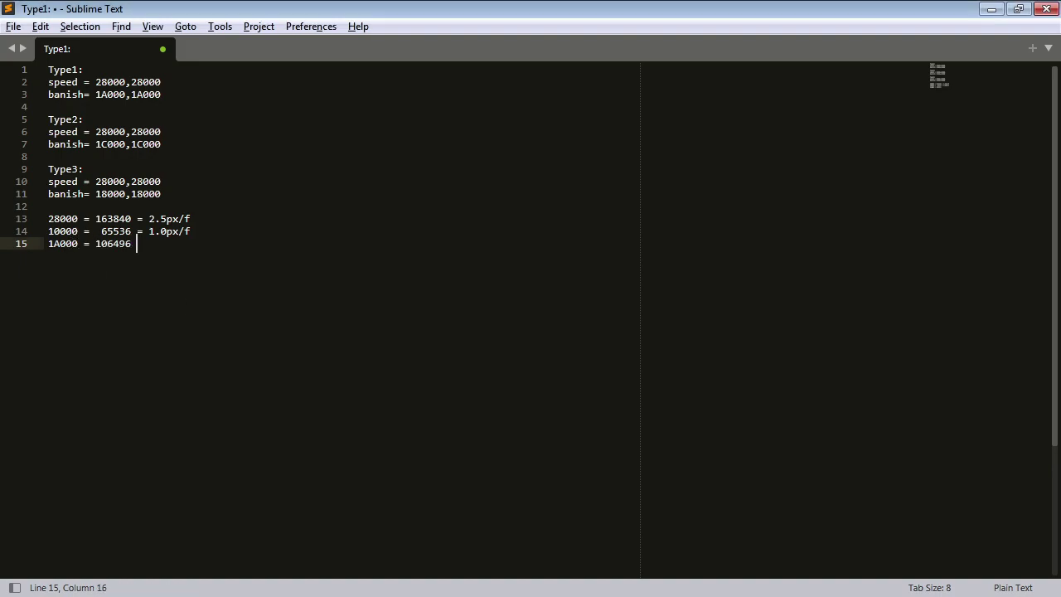
Step: Divide 106496 by 65536 in Calculator's Scientific mode, taking the divisor from line 14 of the notes
{"action": "key", "text": "alt+Tab"}
{"action": "key", "text": "alt+2"}
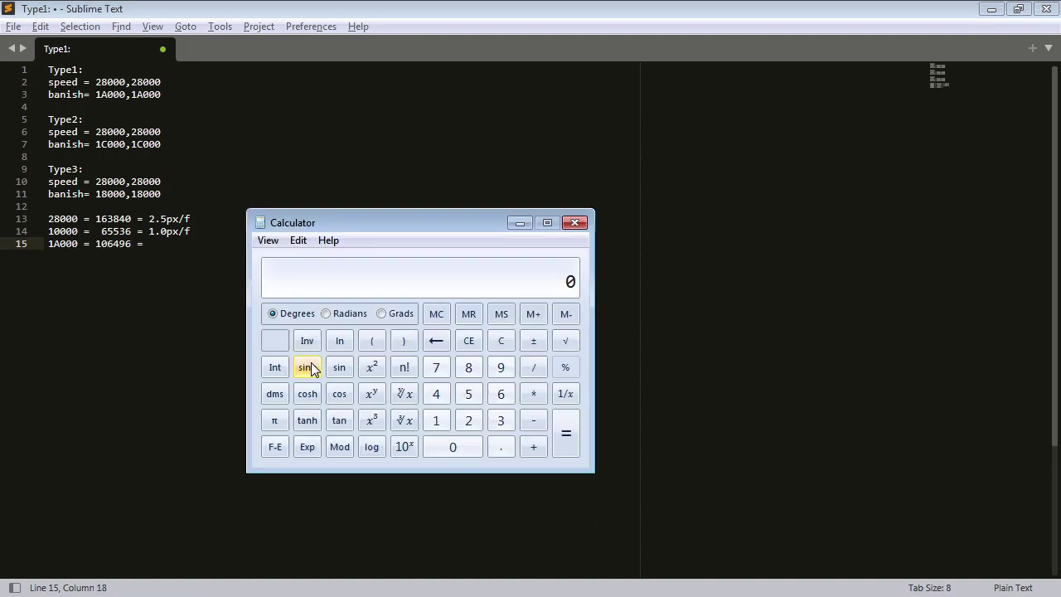
{"action": "key", "text": "ctrl+v"}
{"action": "key", "text": "slash"}
{"action": "double_click", "coordinate": [114, 231]}
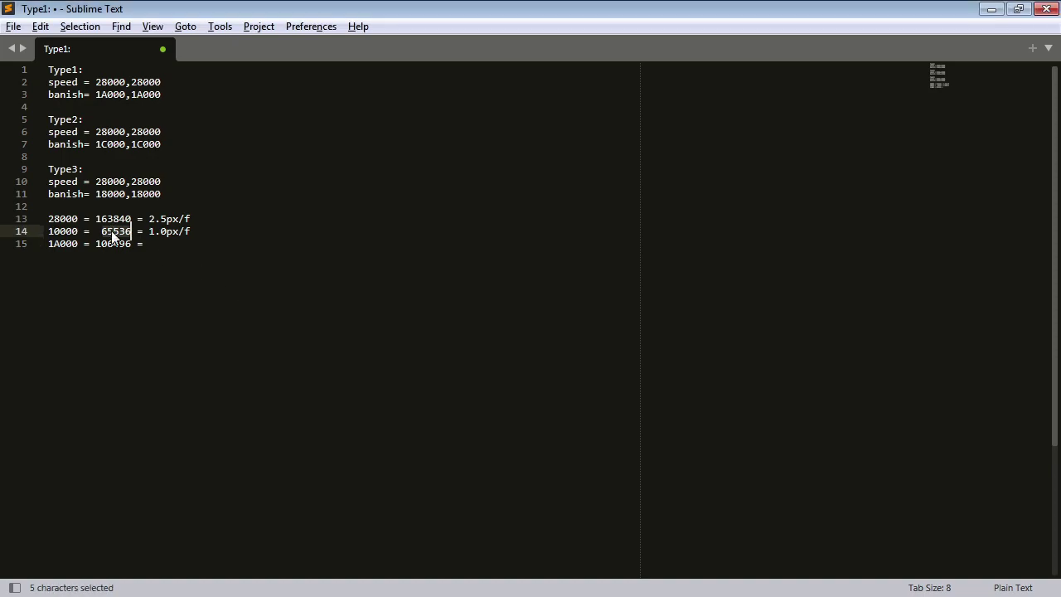
{"action": "key", "text": "ctrl+c"}
{"action": "key", "text": "alt+Tab"}
{"action": "key", "text": "ctrl+v"}
{"action": "key", "text": "Return"}
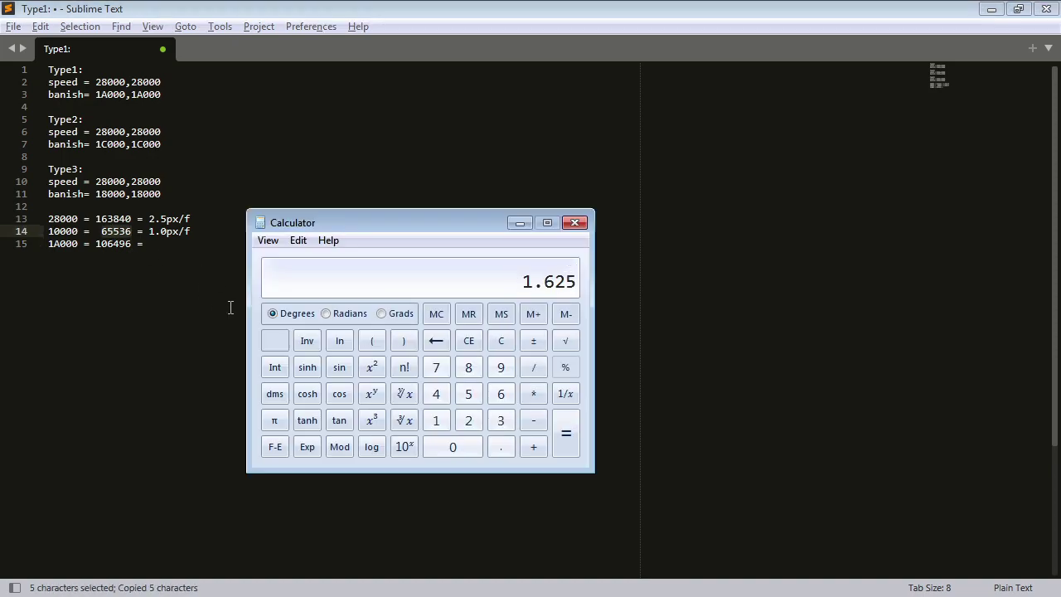
Step: Complete line 15 of the notes with the copied quotient as 1.625px/f and begin a new line below
{"action": "key", "text": "ctrl+c"}
{"action": "key", "text": "alt+Tab"}
{"action": "key", "text": "ctrl+v"}
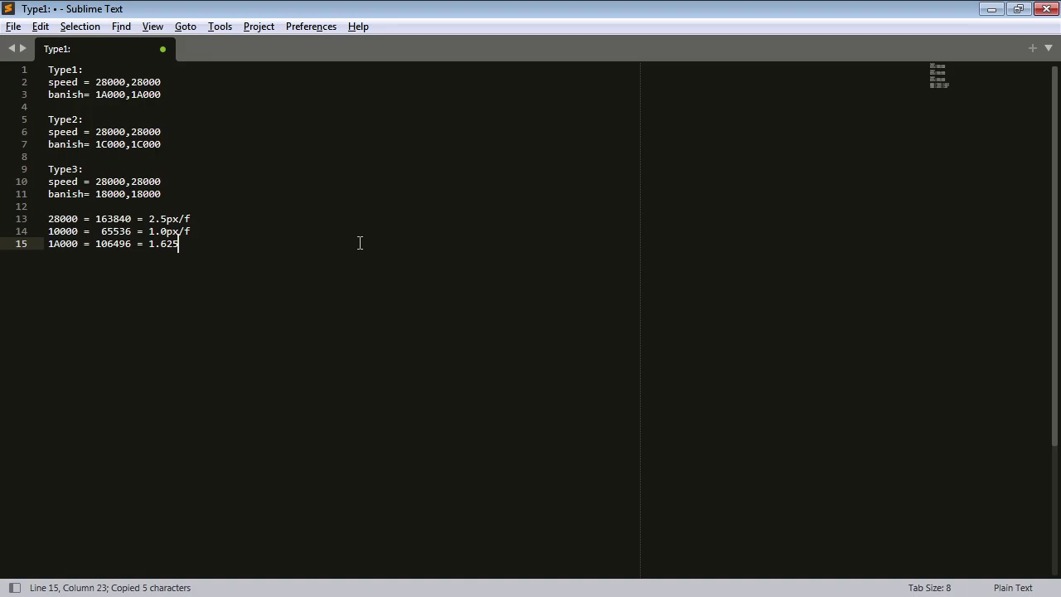
{"action": "type", "text": "px/f"}
{"action": "key", "text": "Return"}
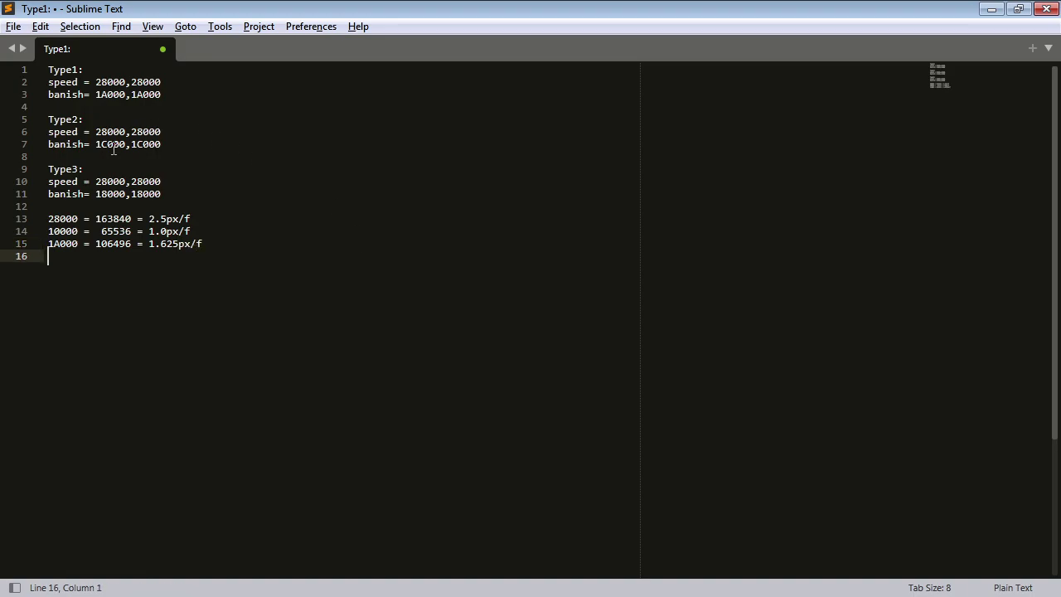
Step: Copy 1C000 from Type2's banish line into line 16 of the notes and add an equals sign
{"action": "double_click", "coordinate": [114, 145]}
{"action": "key", "text": "ctrl+c"}
{"action": "left_click", "coordinate": [107, 271]}
{"action": "key", "text": "ctrl+v"}
{"action": "type", "text": "="}
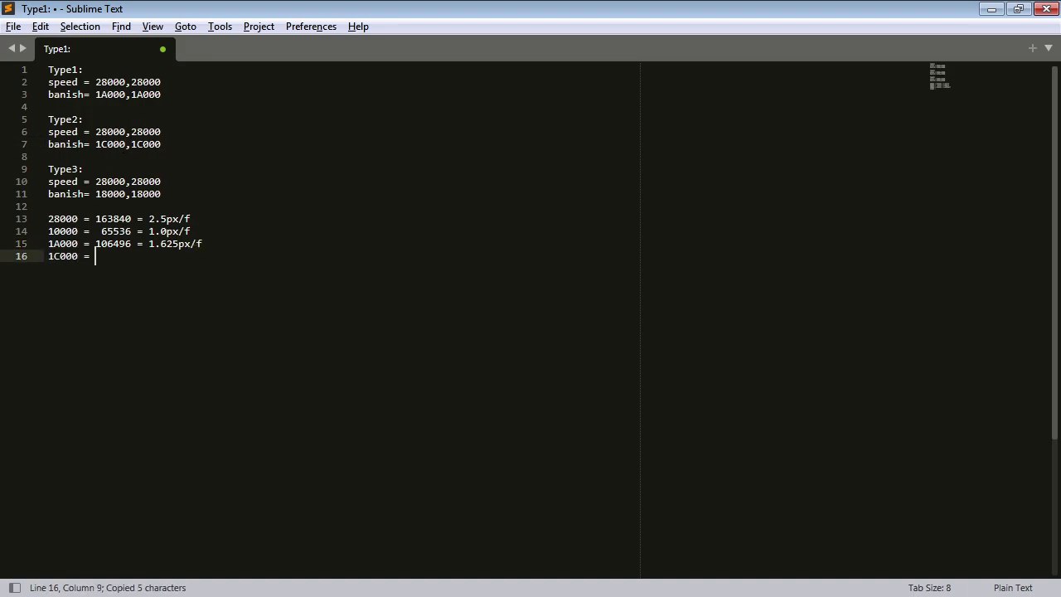
Step: Convert the copied hexadecimal 1C000 to decimal in Calculator's Programmer mode
{"action": "key", "text": "alt+Tab"}
{"action": "key", "text": "alt+3"}
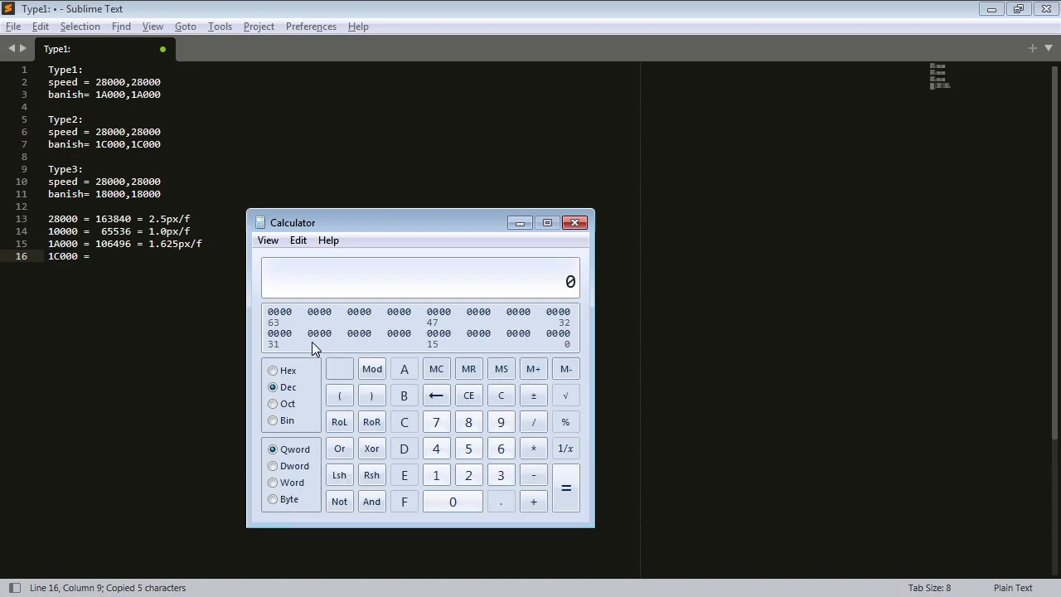
{"action": "left_click", "coordinate": [277, 370]}
{"action": "key", "text": "ctrl+v"}
{"action": "left_click", "coordinate": [278, 386]}
Step: Divide the decimal value of 1C000 by 65536 in Calculator's Scientific mode
{"action": "key", "text": "alt+2"}
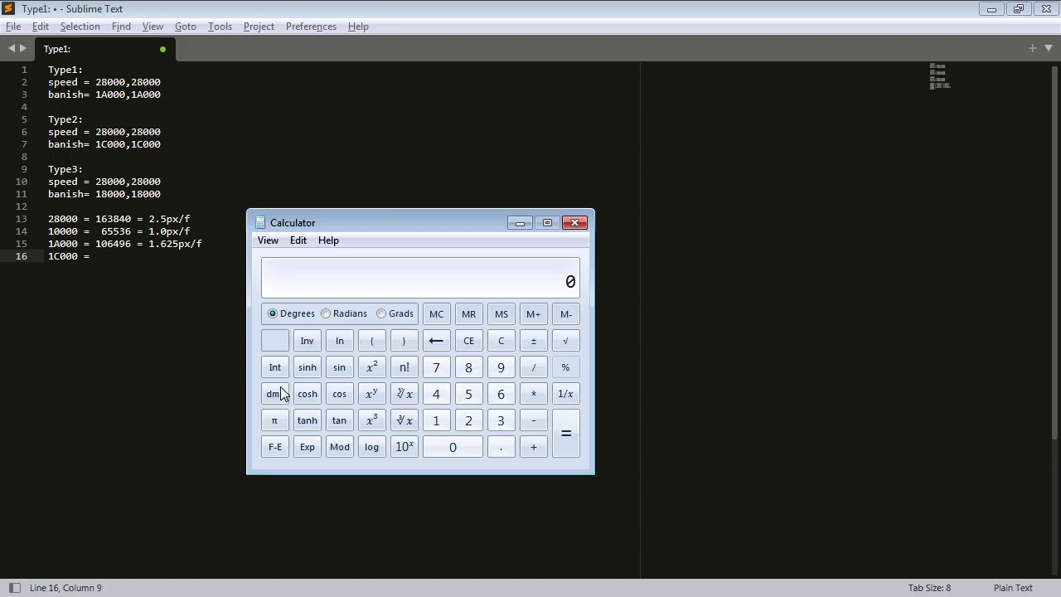
{"action": "key", "text": "ctrl+v"}
{"action": "type", "text": "/65536"}
{"action": "key", "text": "Return"}
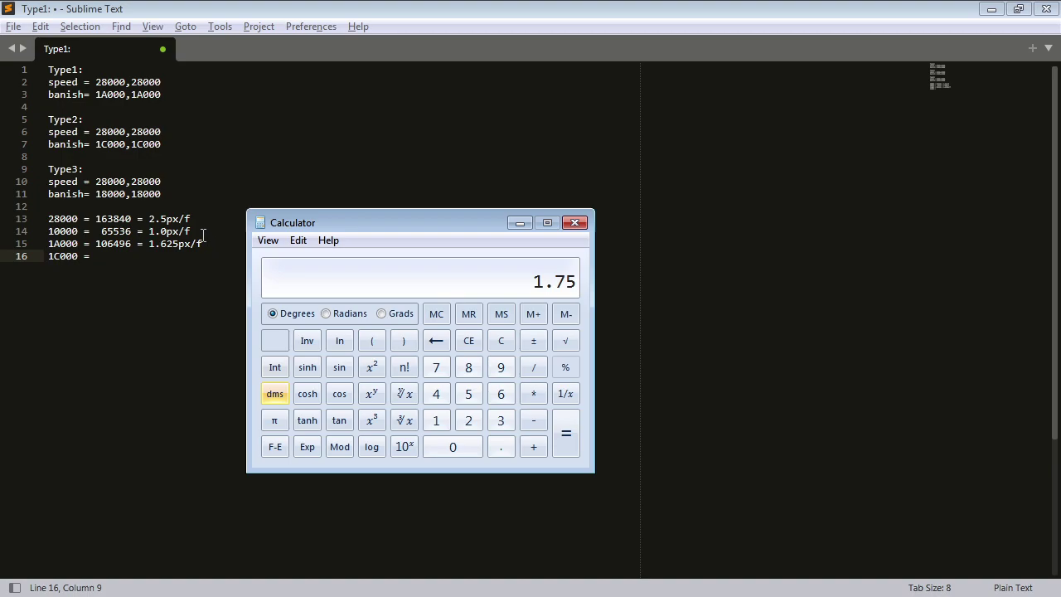
Step: Complete line 16 of the notes with 114688 = 1.75px/f, remove the extra space and add a new line below
{"action": "key", "text": "alt+Tab"}
{"action": "key", "text": "ctrl+v"}
{"action": "type", "text": "=  1"}
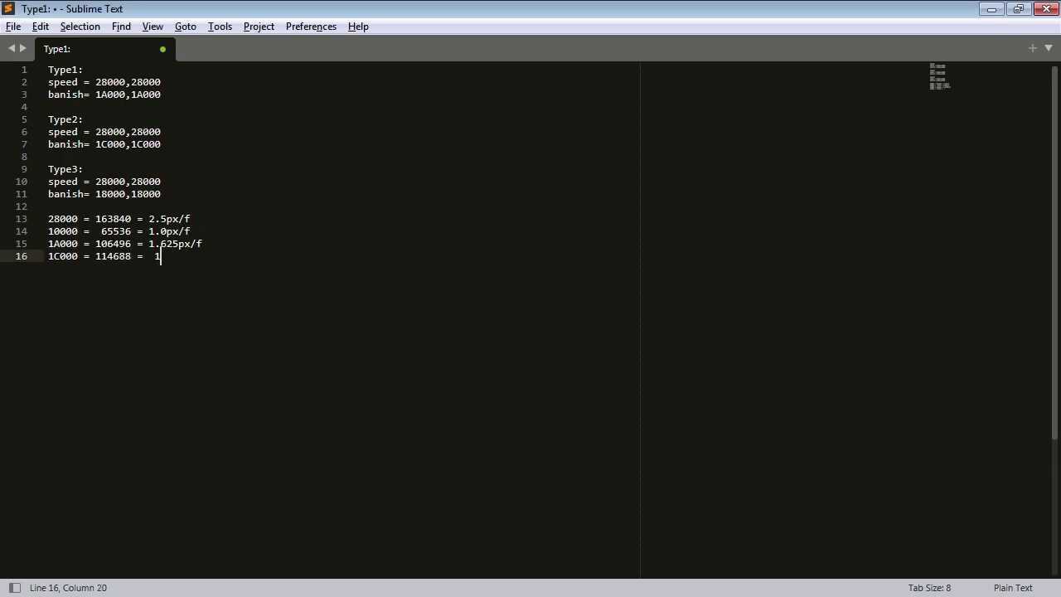
{"action": "type", "text": ".75px/f"}
{"action": "key", "text": "Left"}
{"action": "key", "text": "Left"}
{"action": "key", "text": "Left"}
{"action": "key", "text": "Left"}
{"action": "key", "text": "Left"}
{"action": "key", "text": "Left"}
{"action": "key", "text": "Left"}
{"action": "key", "text": "Left"}
{"action": "key", "text": "BackSpace"}
{"action": "left_click", "coordinate": [254, 258]}
{"action": "key", "text": "Return"}
Step: Copy 18000 from Type3's banish line into a new line below the 10000 entry and add an equals sign
{"action": "double_click", "coordinate": [110, 194]}
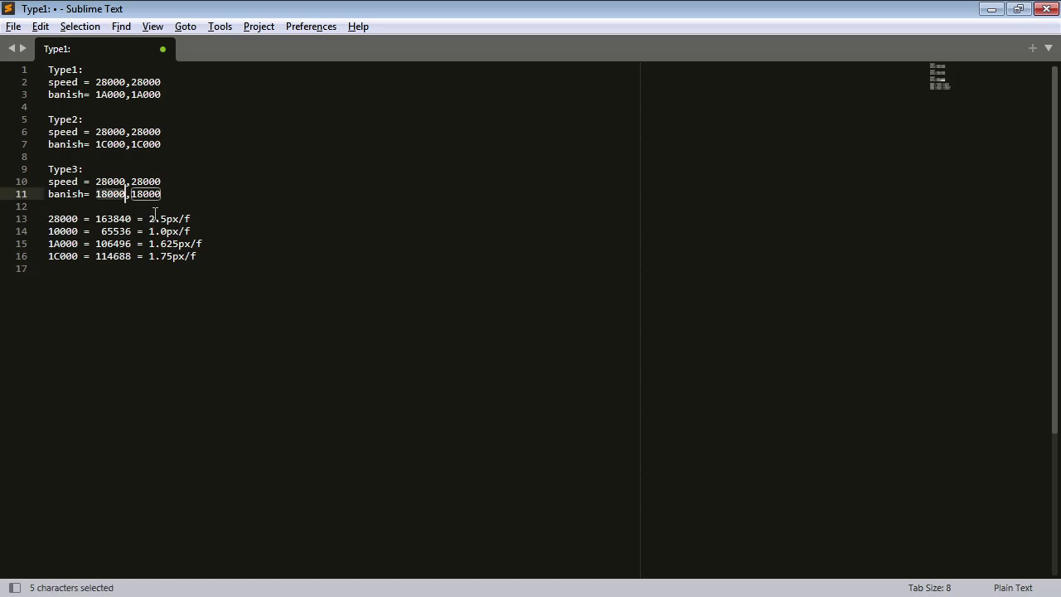
{"action": "key", "text": "ctrl+c"}
{"action": "left_click", "coordinate": [204, 232]}
{"action": "key", "text": "Return"}
{"action": "key", "text": "ctrl+v"}
{"action": "type", "text": "="}
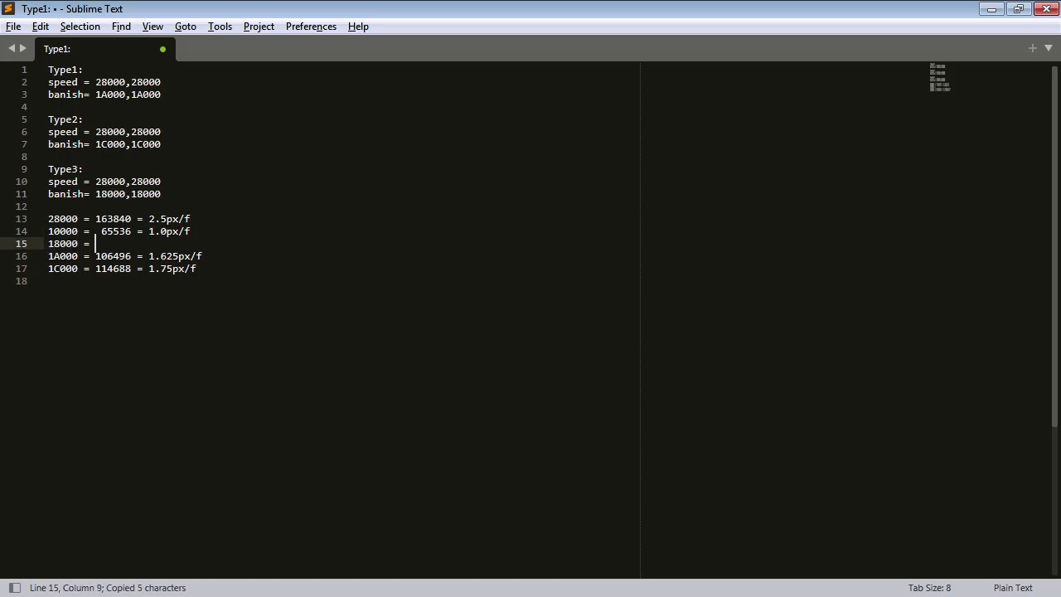
Step: Convert the copied hexadecimal 18000 to decimal in Calculator's Programmer mode
{"action": "key", "text": "XF86Calculator"}
{"action": "key", "text": "alt+3"}
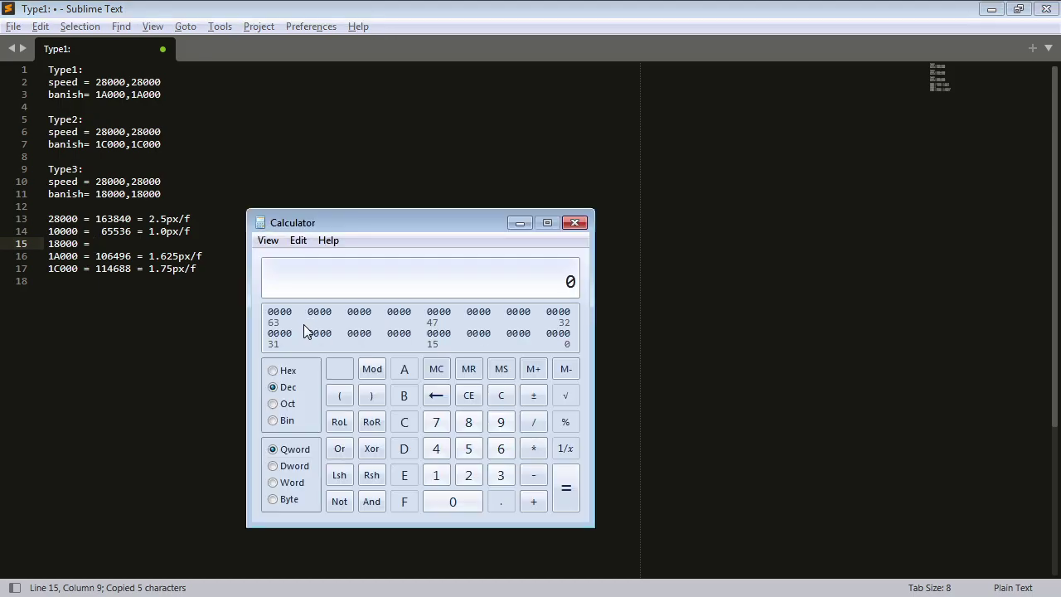
{"action": "left_click", "coordinate": [277, 372]}
{"action": "key", "text": "ctrl+v"}
{"action": "left_click", "coordinate": [279, 388]}
Step: Divide the decimal value of 18000 by 65536 in Calculator's Scientific mode
{"action": "key", "text": "alt+2"}
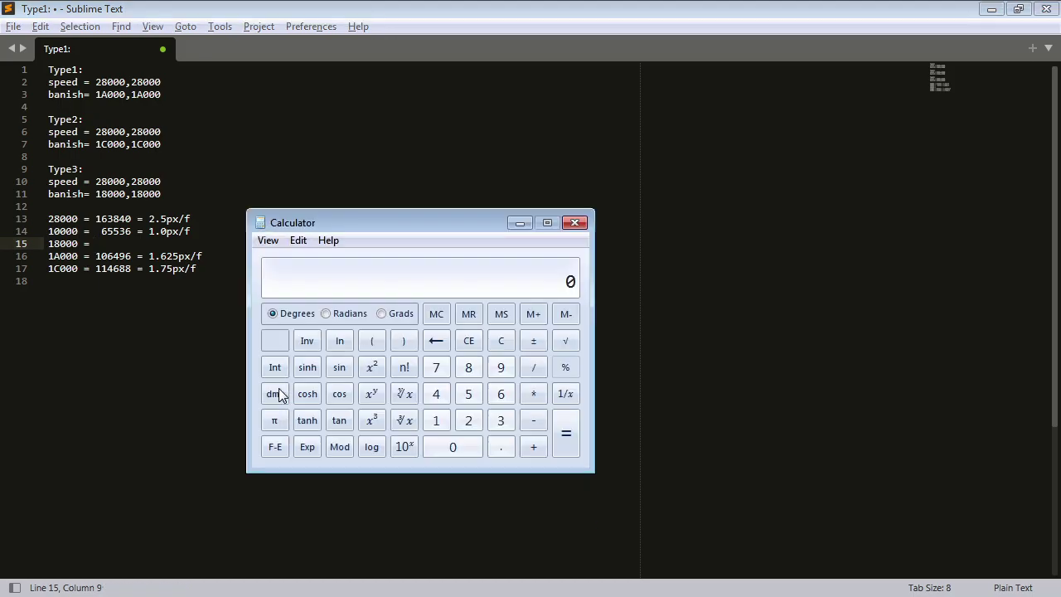
{"action": "type", "text": "/65536"}
{"action": "key", "text": "Return"}
Step: Add = 1.5px/f to the 18000 line in the notes, leaving a gap for the decimal value
{"action": "left_click", "coordinate": [101, 244]}
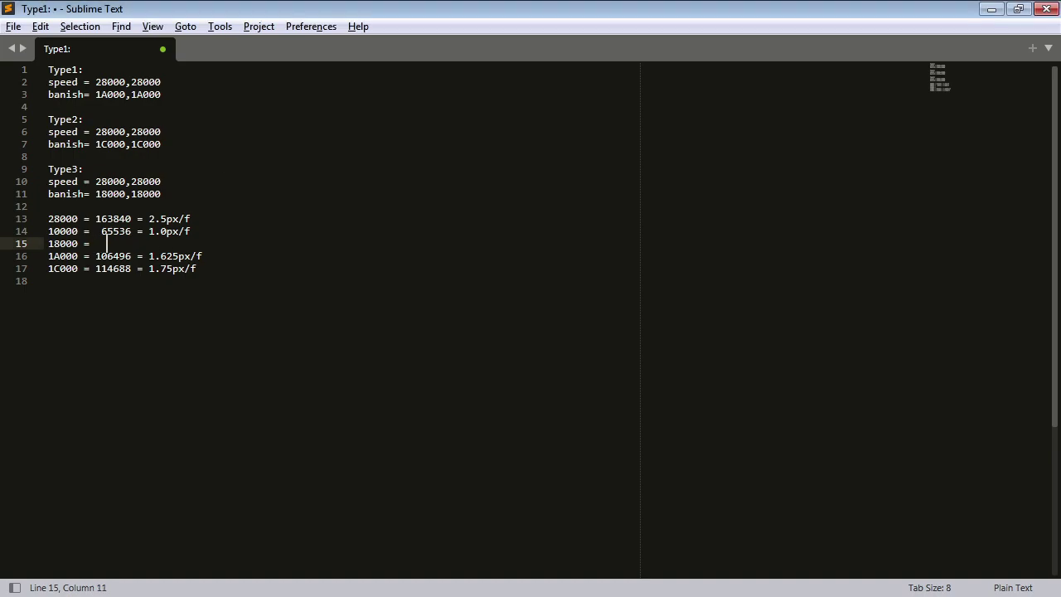
{"action": "key", "text": "Tab"}
{"action": "type", "text": "= 1.5px/f"}
Step: Return to Calculator's Programmer mode and enter hexadecimal 18000 again to get its decimal equivalent
{"action": "key", "text": "alt+Tab"}
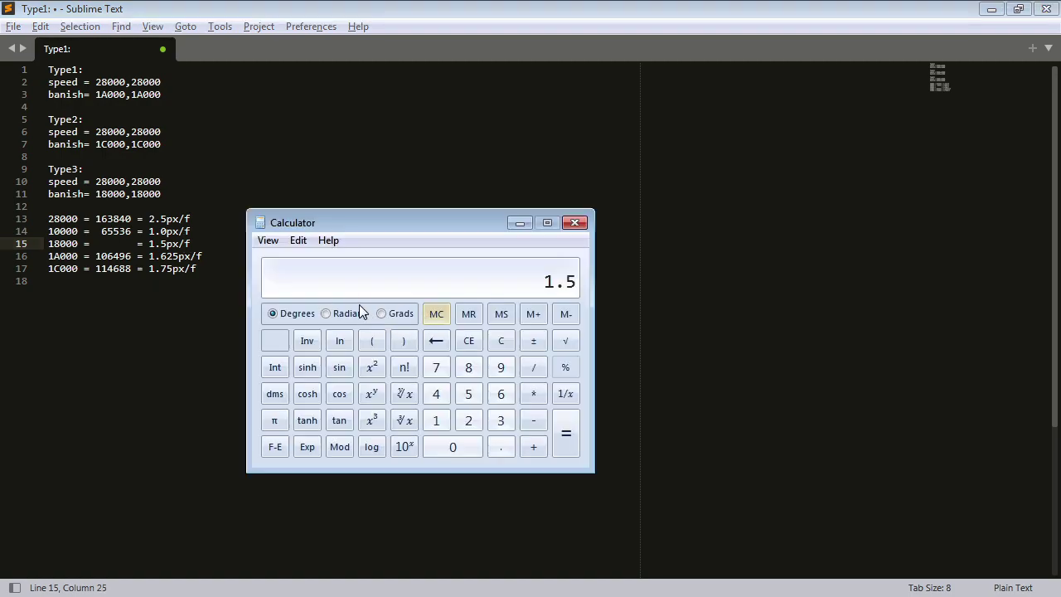
{"action": "key", "text": "alt+3"}
{"action": "left_click", "coordinate": [284, 373]}
{"action": "type", "text": "18000"}
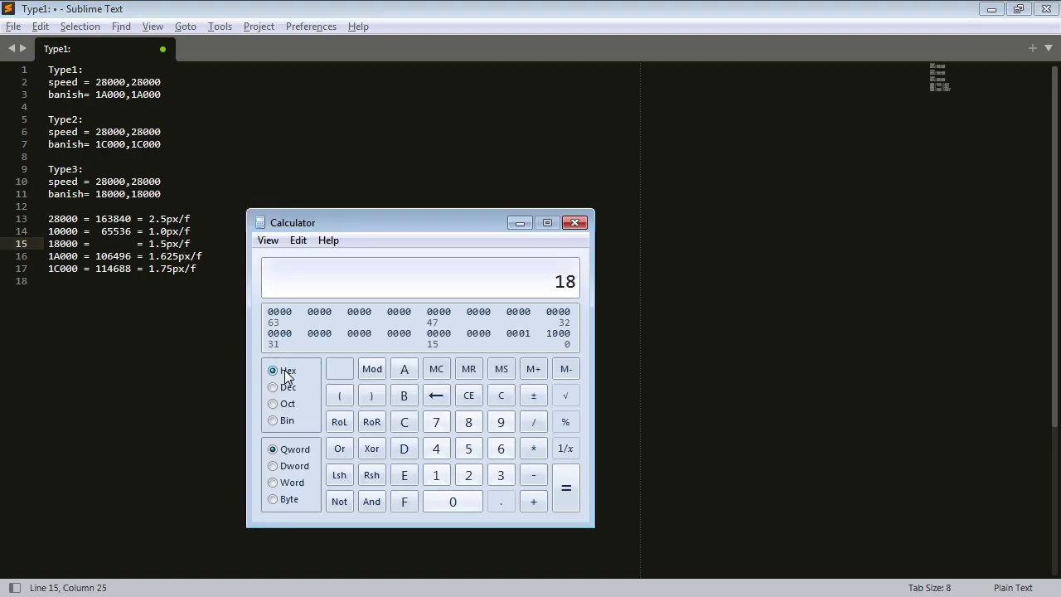
{"action": "left_click", "coordinate": [286, 386]}
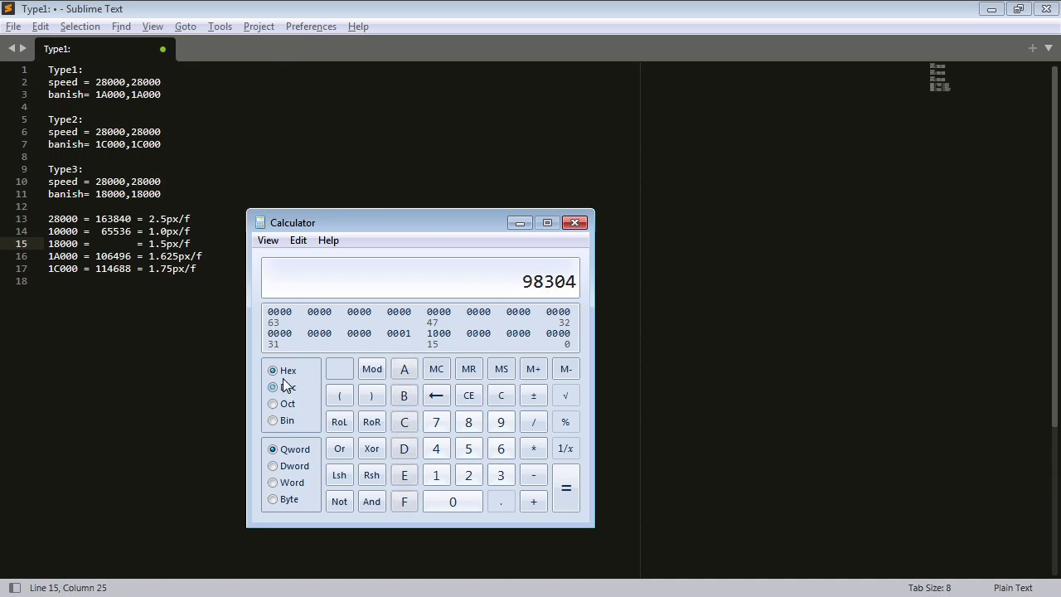
Step: Fill the gap on the 18000 line of the notes with 98304 and an equals sign before 1.5px/f
{"action": "left_click", "coordinate": [99, 244]}
{"action": "left_click_drag", "start_coordinate": [101, 243], "coordinate": [143, 244]}
{"action": "key", "text": "ctrl+v"}
{"action": "type", "text": "="}
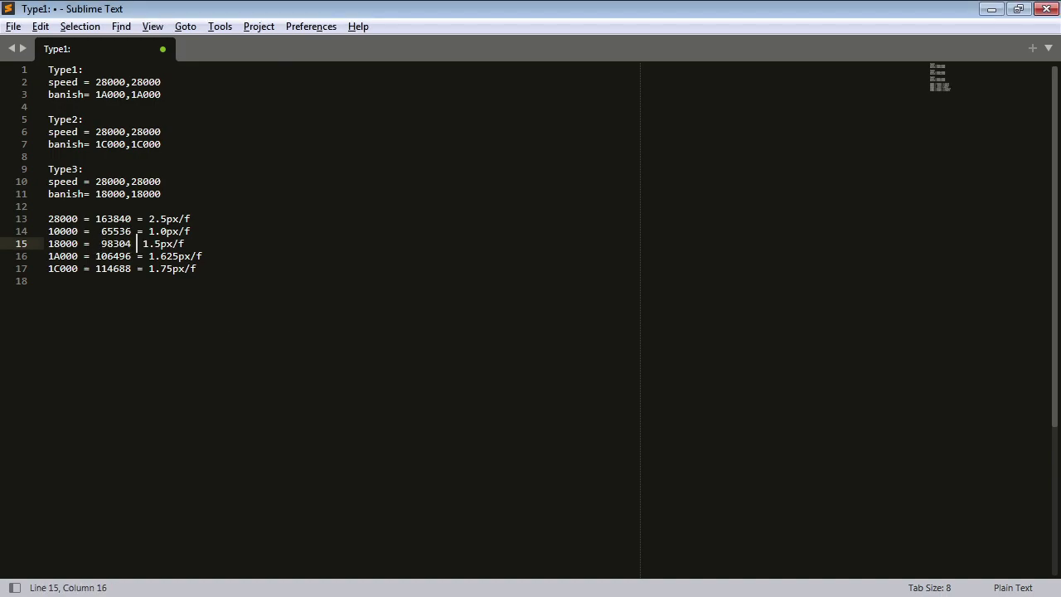
{"action": "key", "text": "ctrl+End"}
{"action": "key", "text": "Up"}
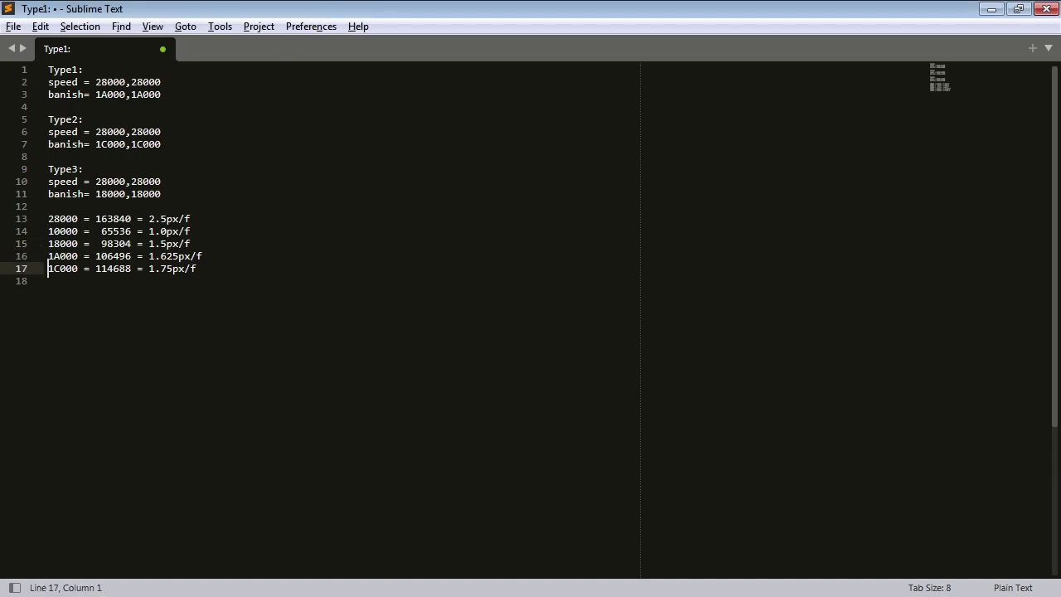
{"action": "key", "text": "Up"}
{"action": "key", "text": "Up"}
{"action": "key", "text": "Up"}
{"action": "key", "text": "Up"}
{"action": "key", "text": "Down"}
{"action": "key", "text": "Up"}
{"action": "key", "text": "Up"}
{"action": "key", "text": "Up"}
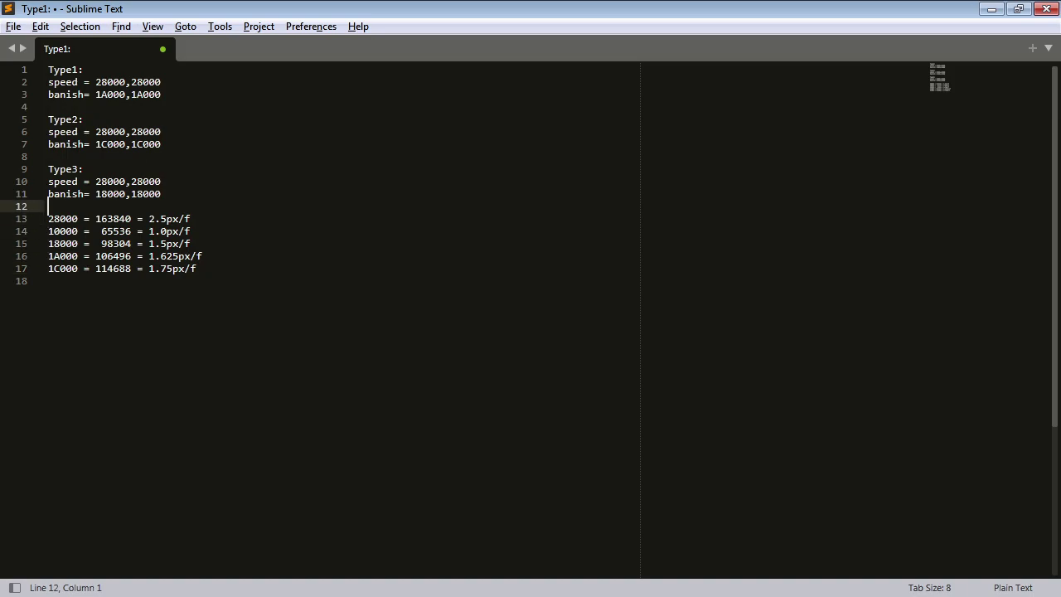
Step: Append (2.5px/f,2.5px/f) to the end of the Type1 speed line in the notes
{"action": "left_click", "coordinate": [189, 79]}
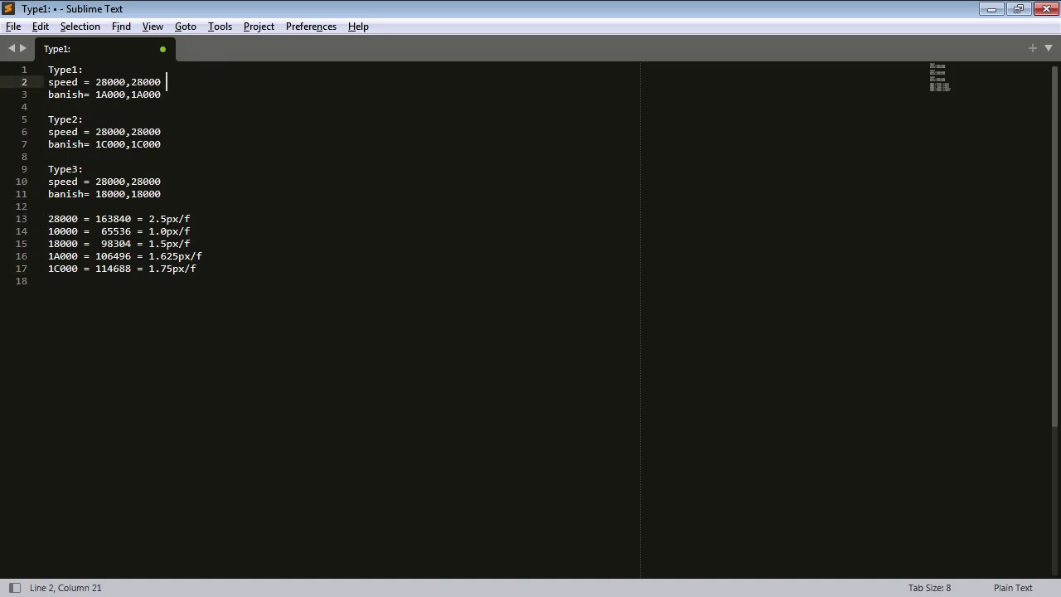
{"action": "type", "text": "(2.5px/f,"}
{"action": "key", "text": "shift+Left"}
{"action": "key", "text": "shift+Left"}
{"action": "key", "text": "shift+Left"}
{"action": "key", "text": "shift+Left"}
{"action": "key", "text": "shift+Left"}
{"action": "key", "text": "shift+Left"}
{"action": "key", "text": "shift+Left"}
{"action": "key", "text": "shift+Left"}
{"action": "key", "text": "ctrl+c"}
{"action": "key", "text": "Right"}
{"action": "key", "text": "ctrl+v"}
{"action": "key", "text": "BackSpace"}
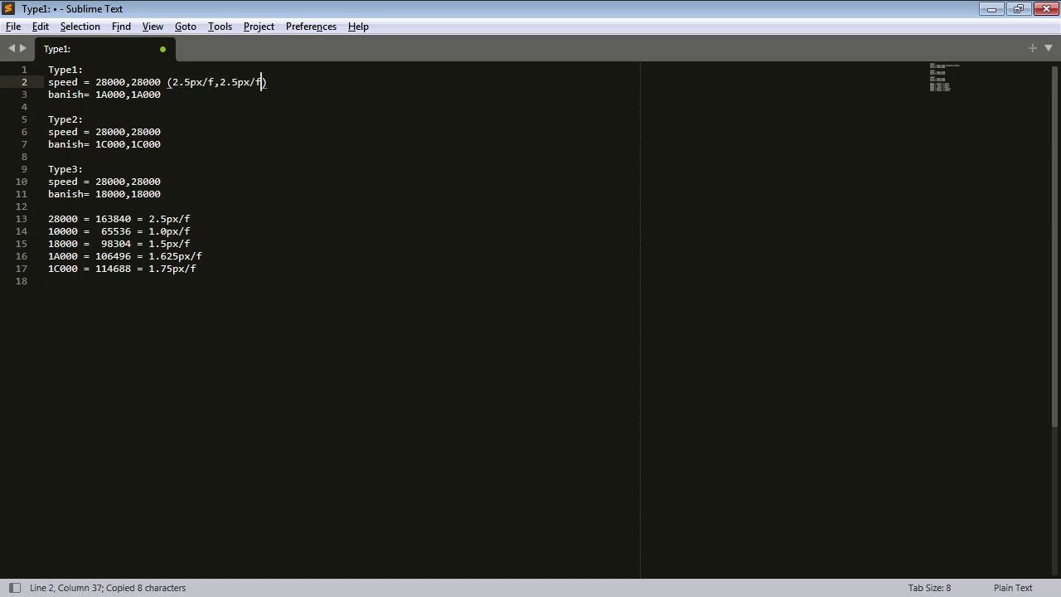
Step: Copy the (2.5px/f,2.5px/f) annotation from the Type1 speed line to the ends of the Type2 and Type3 speed lines
{"action": "left_click", "coordinate": [232, 82]}
{"action": "key", "text": "ctrl+Left"}
{"action": "key", "text": "ctrl+Left"}
{"action": "key", "text": "ctrl+Left"}
{"action": "key", "text": "Left"}
{"action": "key", "text": "Left"}
{"action": "key", "text": "shift+End"}
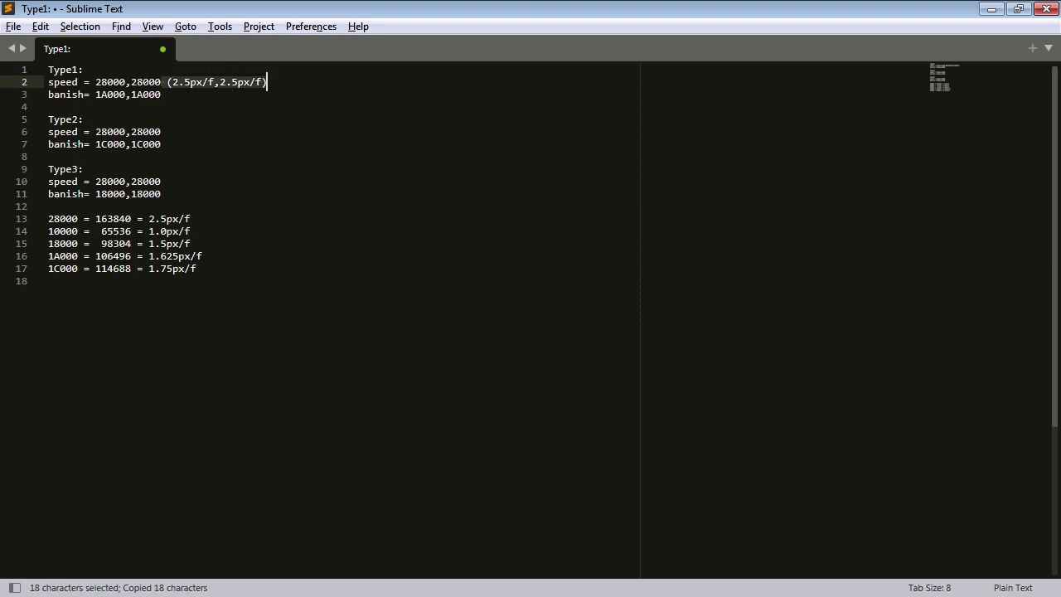
{"action": "key", "text": "ctrl+c"}
{"action": "key", "text": "Down"}
{"action": "key", "text": "Down"}
{"action": "key", "text": "Down"}
{"action": "key", "text": "Down"}
{"action": "key", "text": "ctrl+v"}
{"action": "key", "text": "Down"}
{"action": "key", "text": "Down"}
{"action": "key", "text": "Down"}
{"action": "key", "text": "Down"}
{"action": "key", "text": "ctrl+v"}
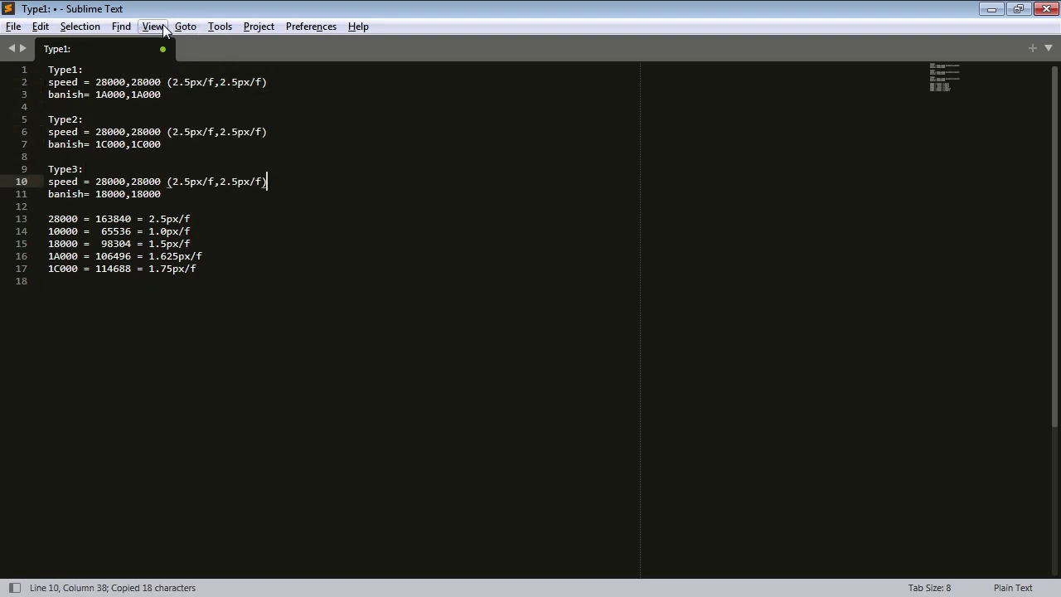
Step: Append (1.625px/f,1.625px/f) to the Type1 banish line, copying the value from the 1A000 conversion line
{"action": "left_click", "coordinate": [148, 256]}
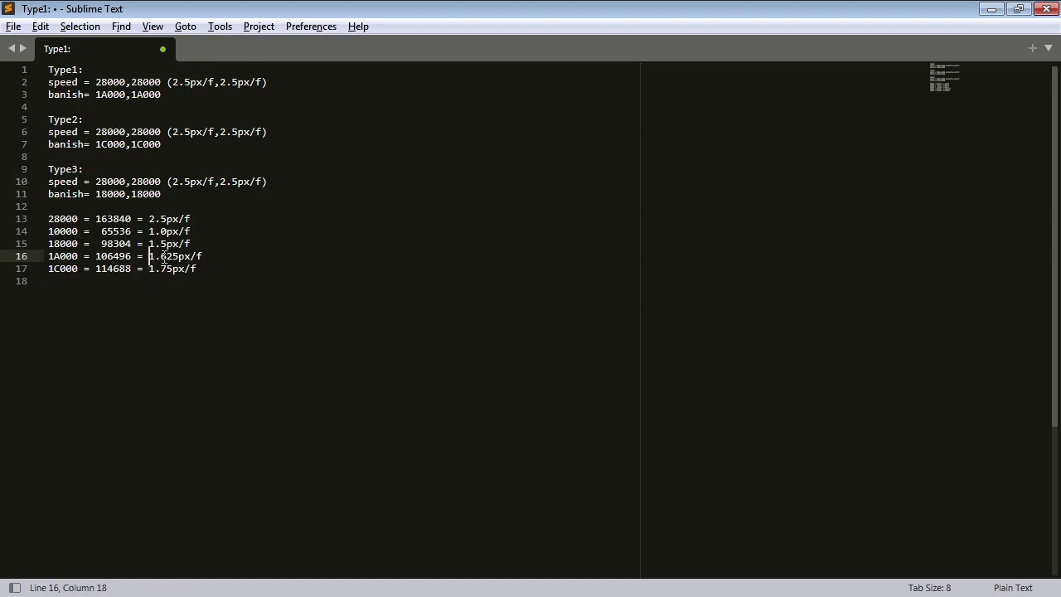
{"action": "key", "text": "shift+End"}
{"action": "key", "text": "ctrl+c"}
{"action": "left_click", "coordinate": [184, 95]}
{"action": "type", "text": "("}
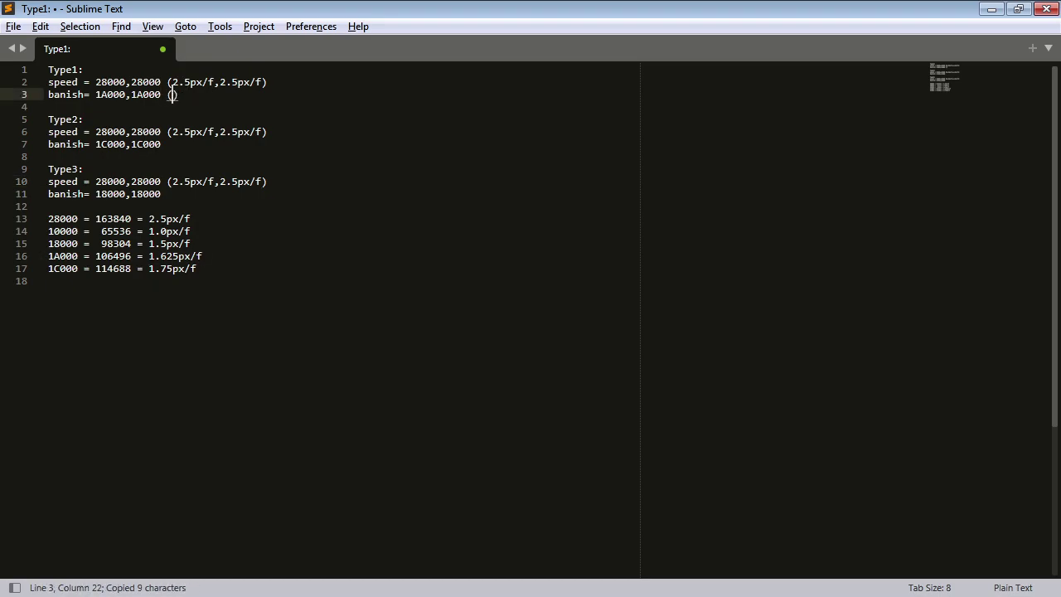
{"action": "key", "text": "ctrl+v"}
{"action": "type", "text": ","}
{"action": "key", "text": "ctrl+v"}
{"action": "type", "text": ")"}
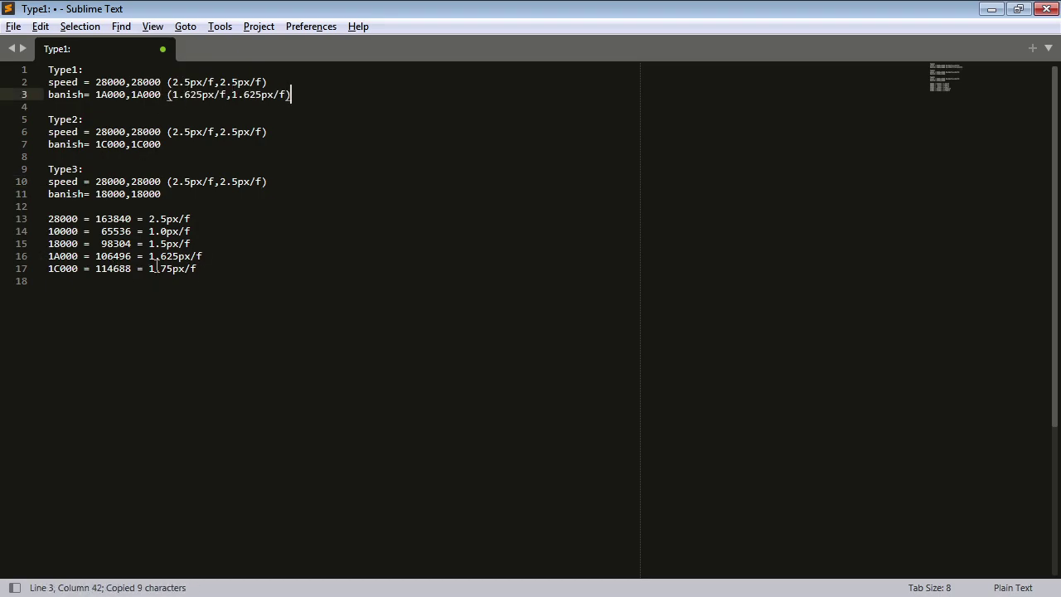
Step: Append (1.75px/f,1.75px/f) to the Type2 banish line, copying the value from the 1C000 conversion line
{"action": "left_click", "coordinate": [147, 269]}
{"action": "key", "text": "shift+End"}
{"action": "key", "text": "ctrl+c"}
{"action": "left_click", "coordinate": [214, 142]}
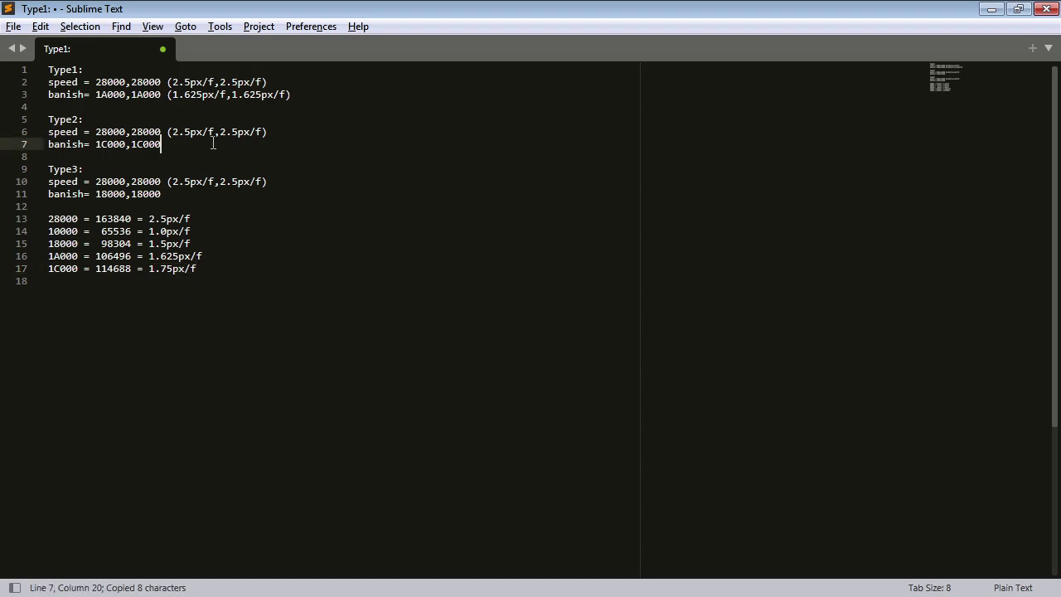
{"action": "type", "text": "("}
{"action": "key", "text": "ctrl+v"}
{"action": "type", "text": ","}
{"action": "key", "text": "ctrl+v"}
{"action": "type", "text": ")"}
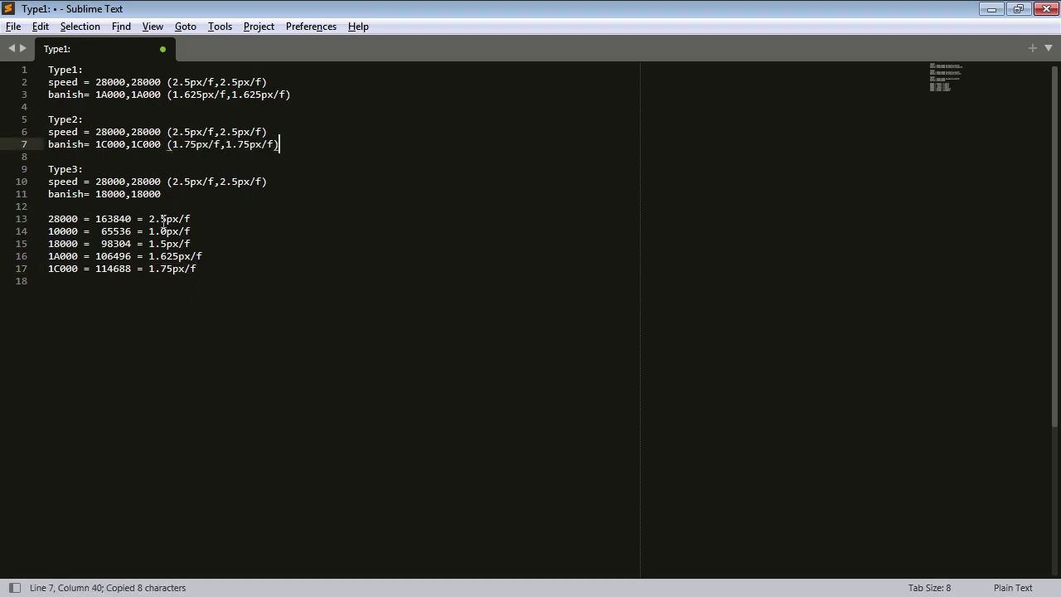
Step: Append (1.5px/f,1.5px/f) to the Type3 banish line, copying the value from the 18000 conversion line
{"action": "left_click", "coordinate": [149, 244]}
{"action": "key", "text": "shift+End"}
{"action": "key", "text": "ctrl+c"}
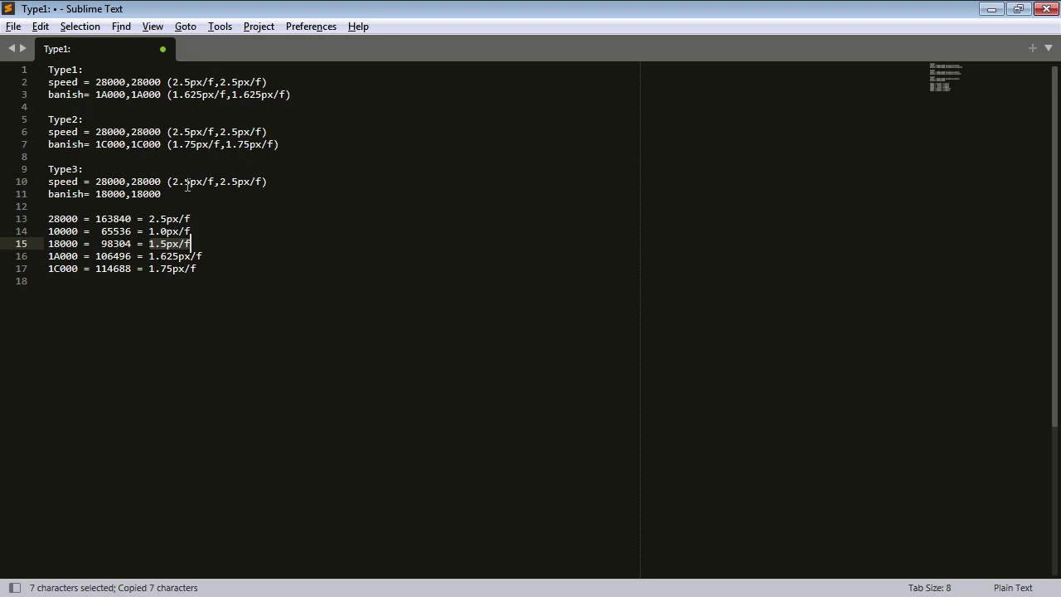
{"action": "left_click", "coordinate": [189, 192]}
{"action": "type", "text": "("}
{"action": "key", "text": "ctrl+v"}
{"action": "type", "text": ","}
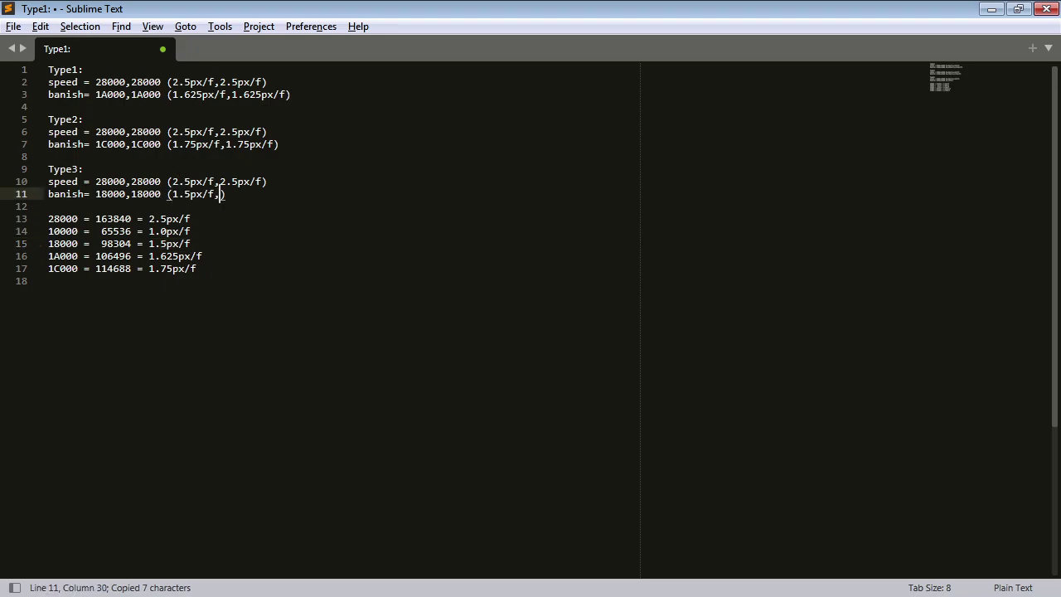
{"action": "key", "text": "ctrl+v"}
{"action": "key", "text": "Down"}
{"action": "key", "text": "Down"}
{"action": "key", "text": "Up"}
{"action": "key", "text": "ctrl+shift+End"}
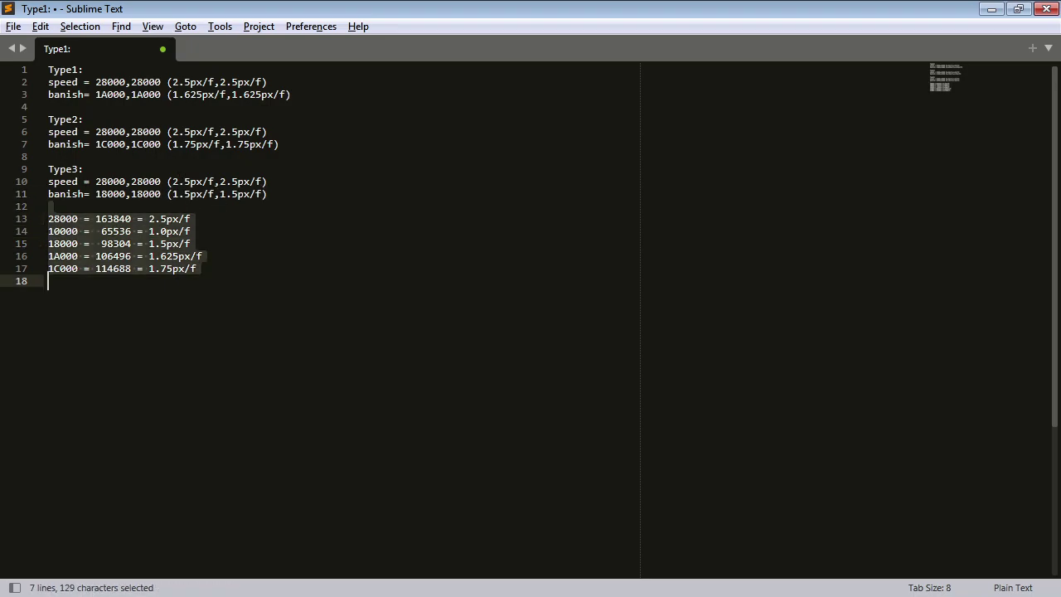
{"action": "key", "text": "Down"}
{"action": "key", "text": "Up"}
{"action": "key", "text": "Down"}
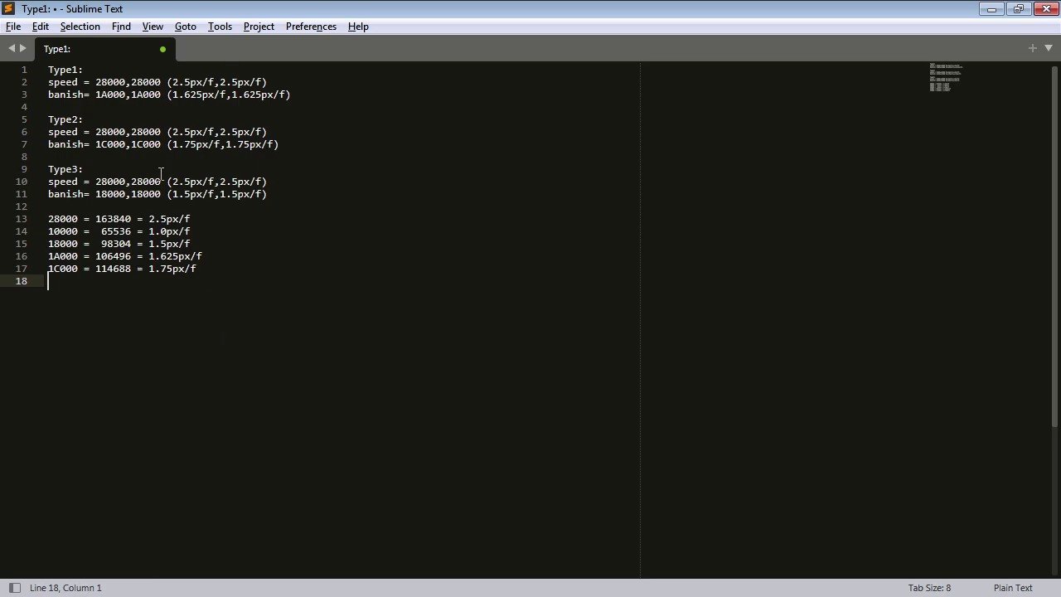
{"action": "key", "text": "alt+Tab"}
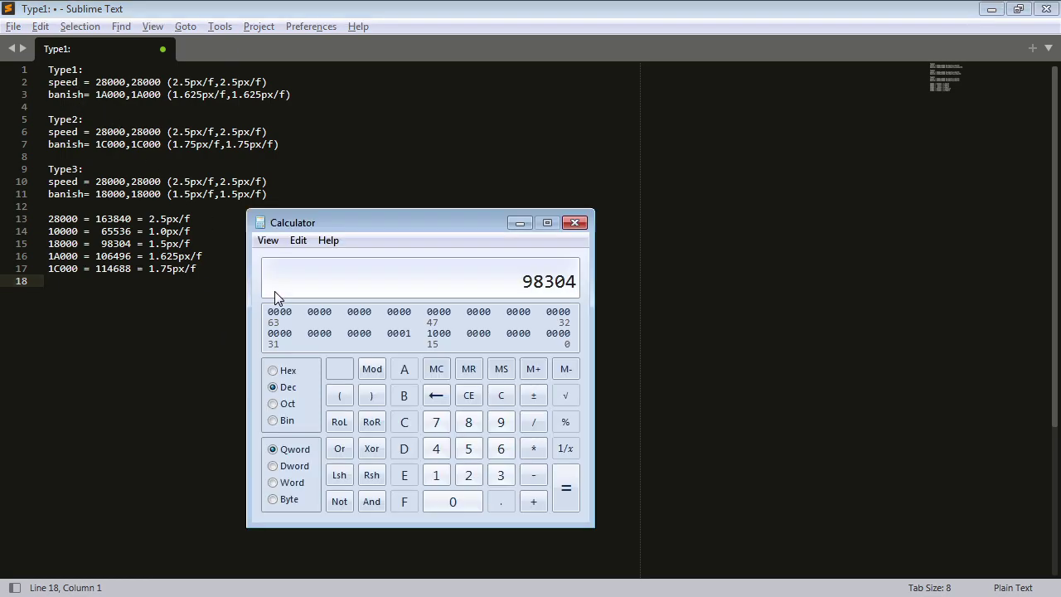
{"action": "key", "text": "alt+Tab"}
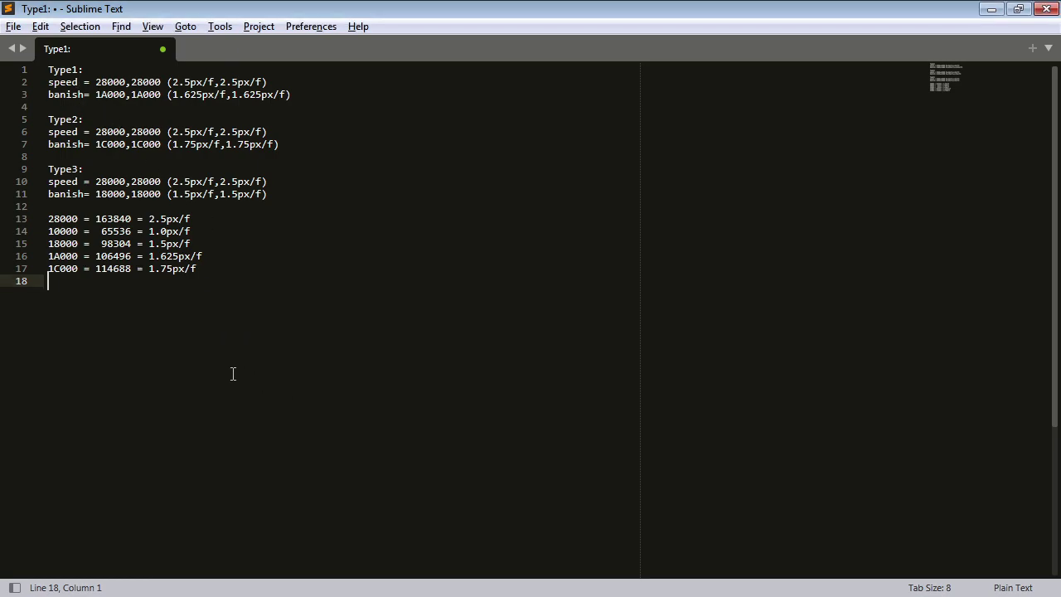